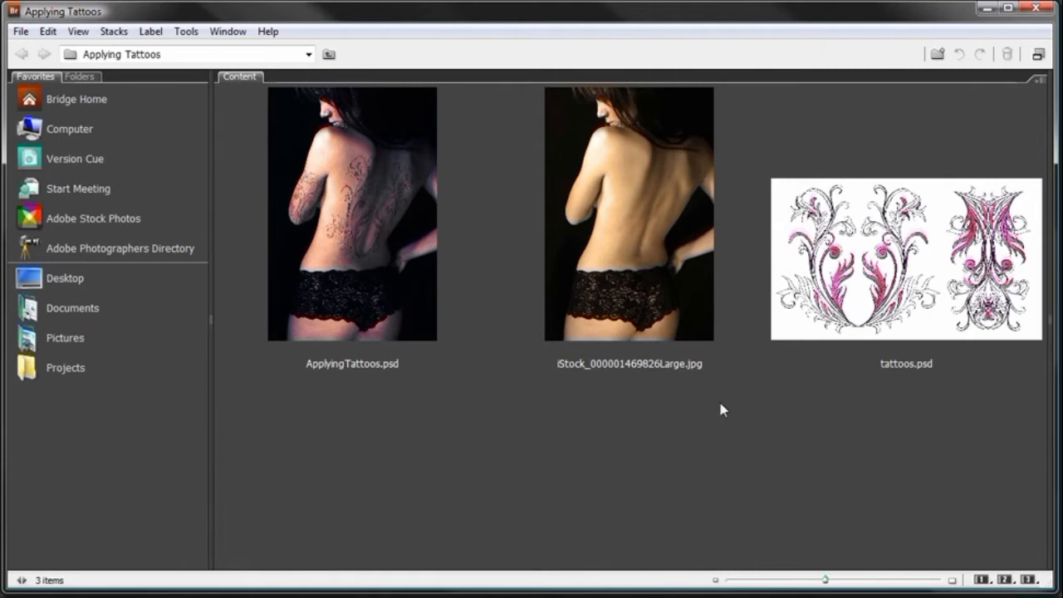
click(316, 241)
click(673, 270)
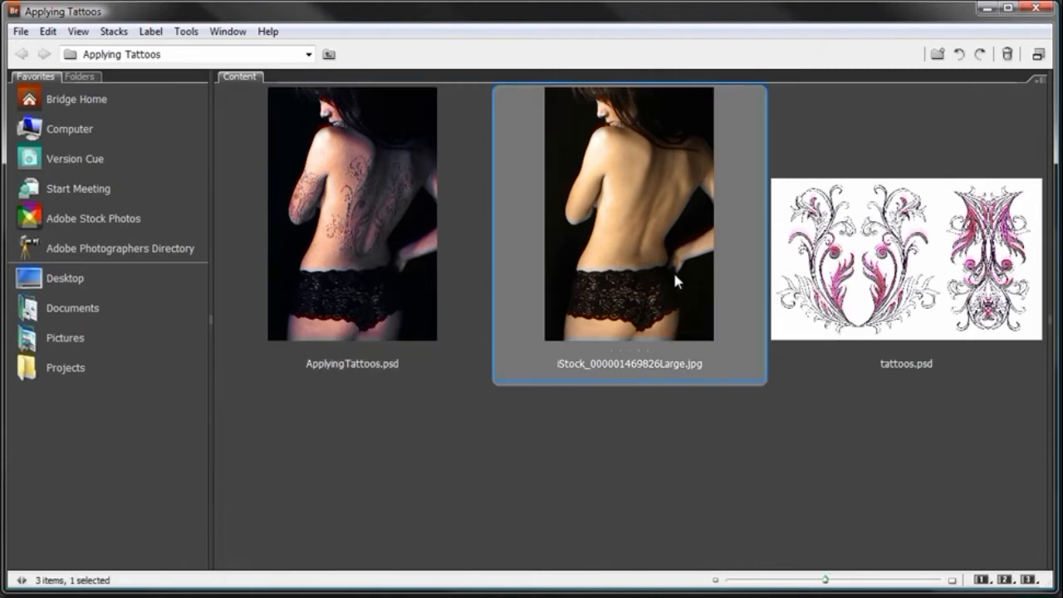
click(858, 287)
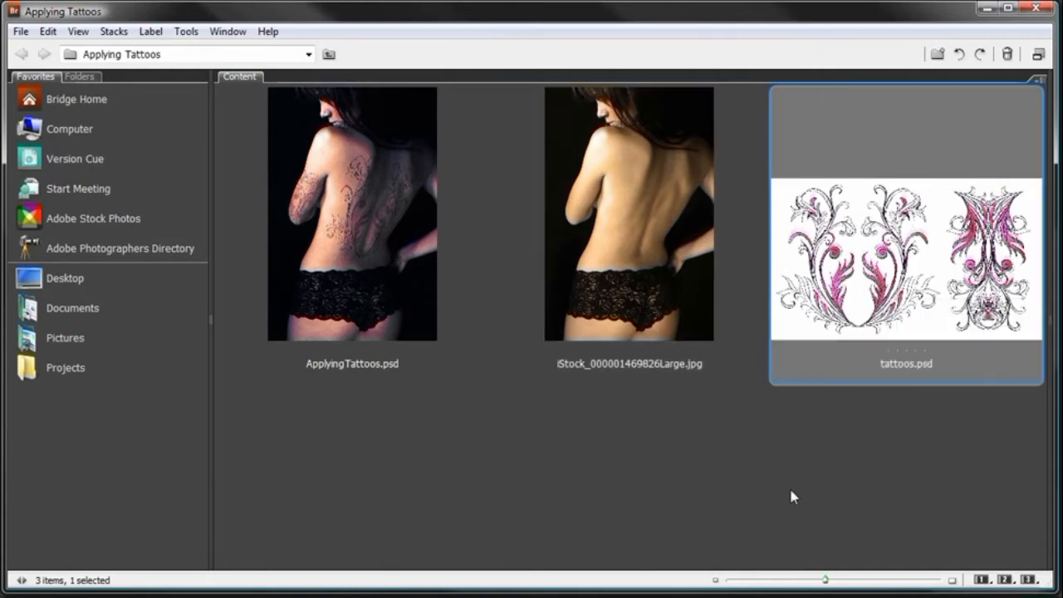
key(Left)
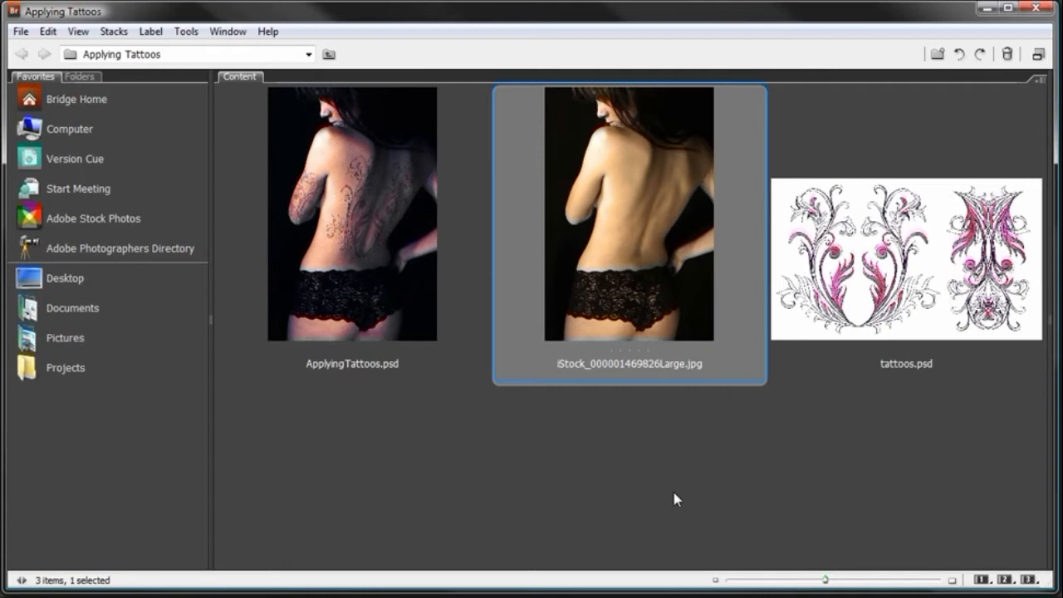
mouse_move(636, 196)
double_click(635, 196)
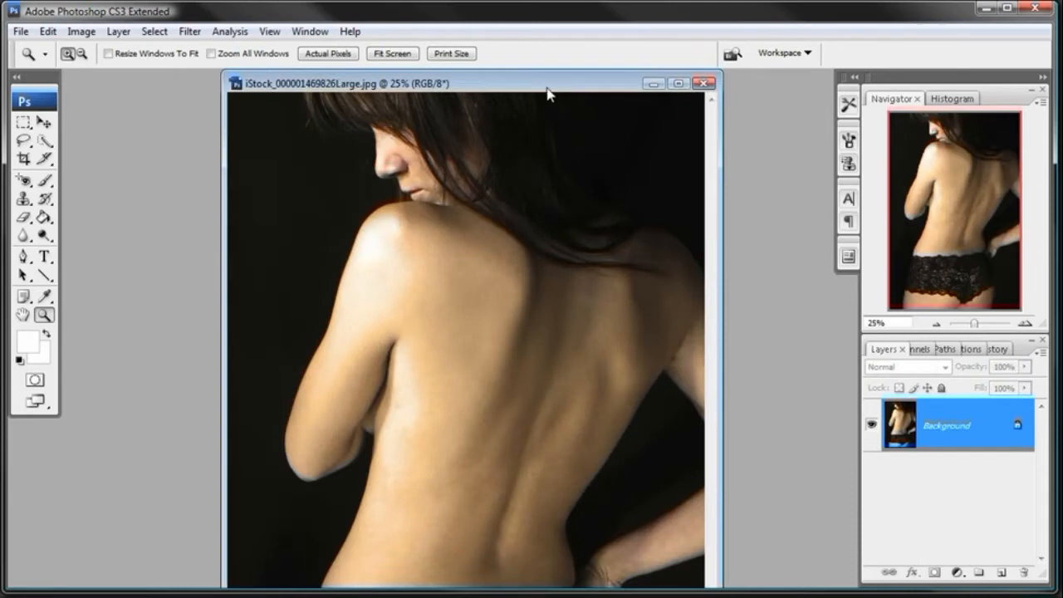
- Arrange the photo's document window at 16.7% zoom and enlarge it so nearly the whole figure fits
drag(544, 92, 575, 229)
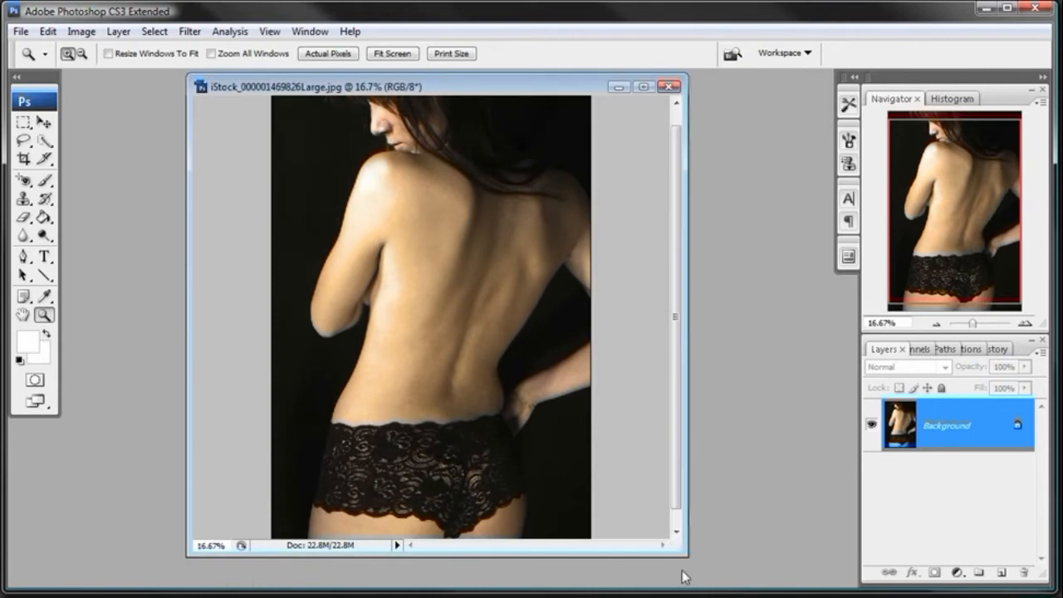
drag(684, 553, 684, 577)
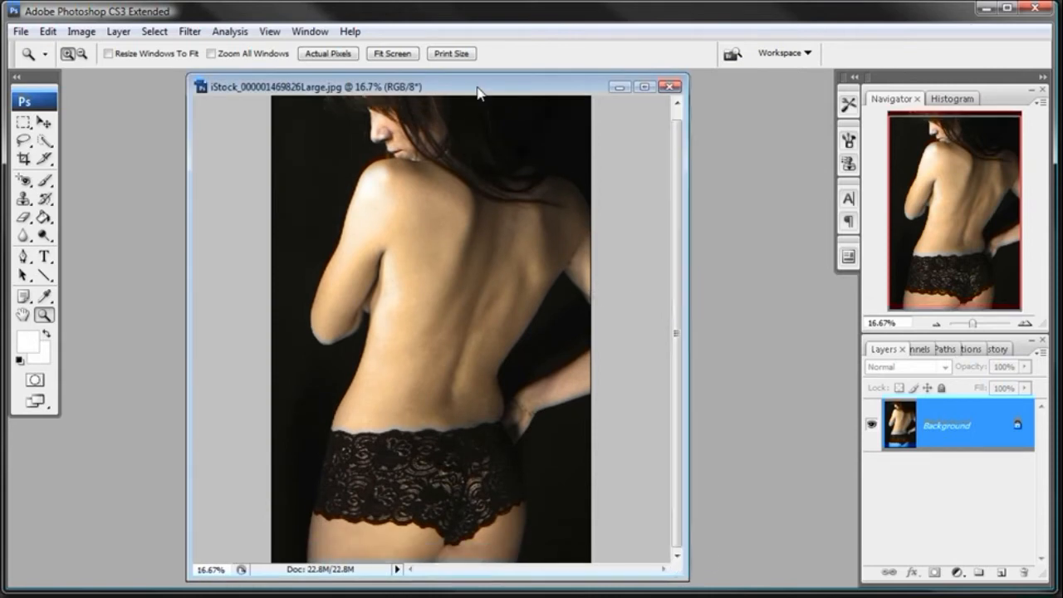
drag(478, 87, 506, 83)
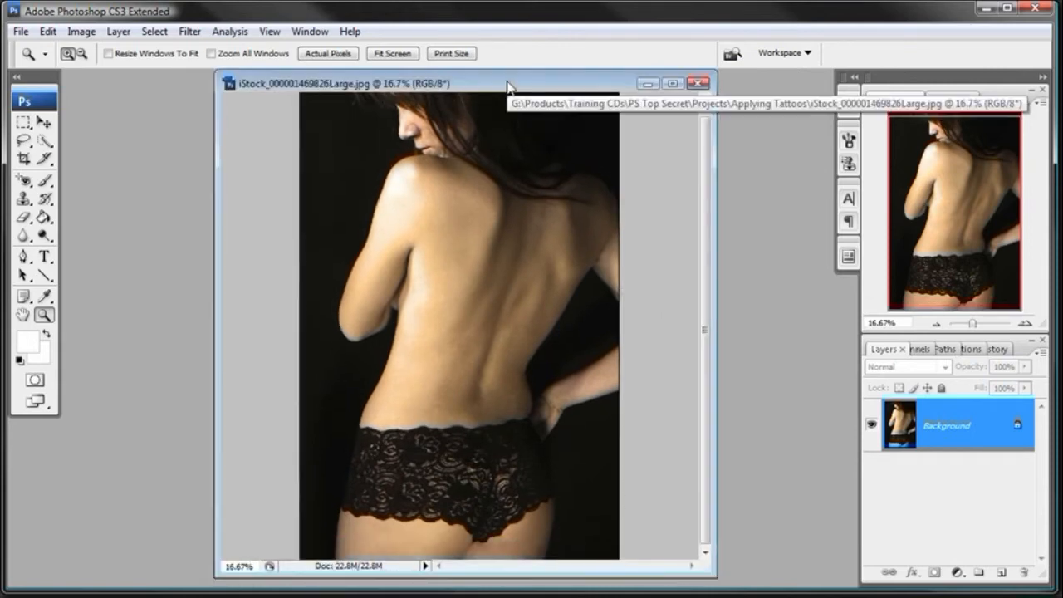
drag(508, 86, 526, 85)
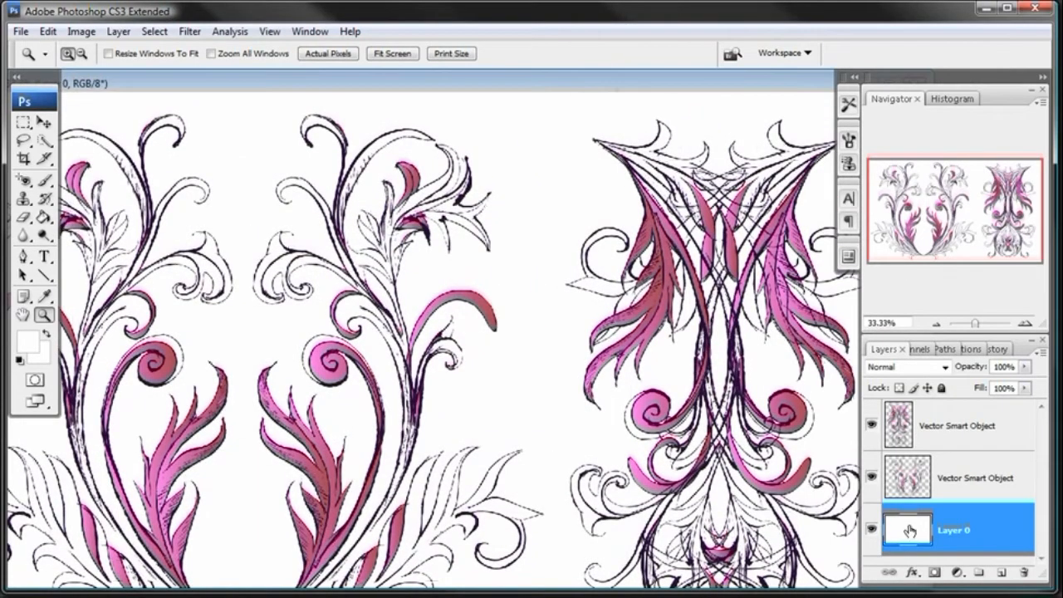
- Hide Layer 0 in tattoos.psd and select the wider floral tattoo design with a rectangular marquee
click(871, 529)
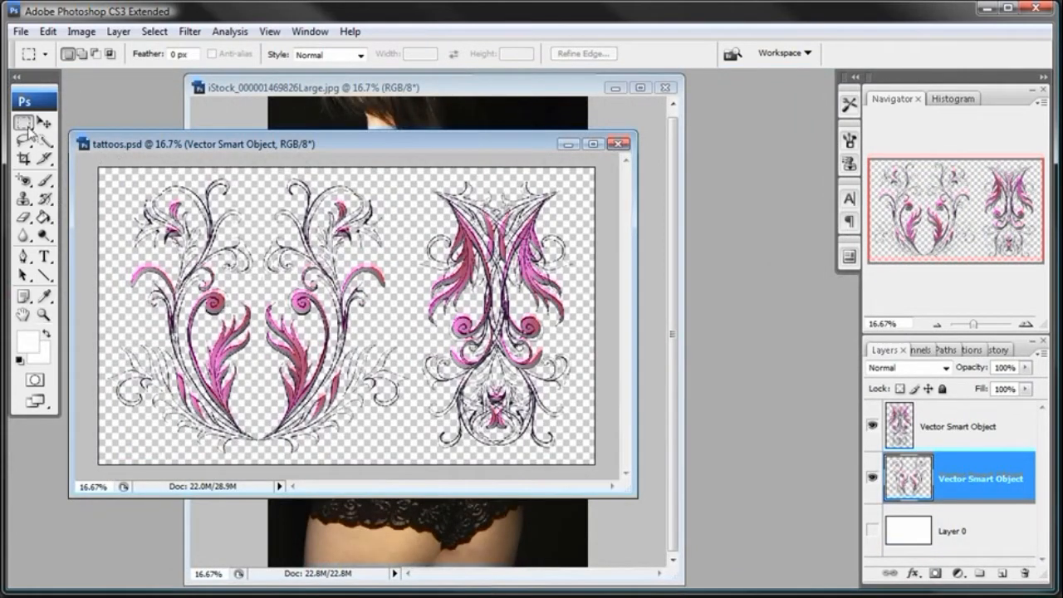
click(27, 128)
click(100, 122)
drag(93, 162, 413, 465)
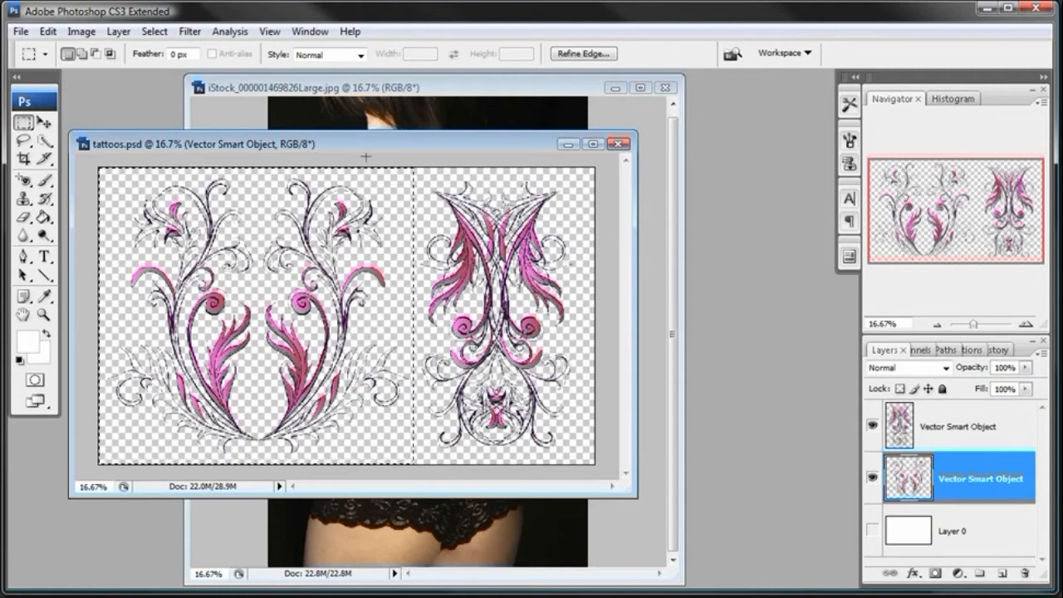
mouse_move(360, 146)
mouse_down()
mouse_move(399, 470)
mouse_move(373, 147)
mouse_up()
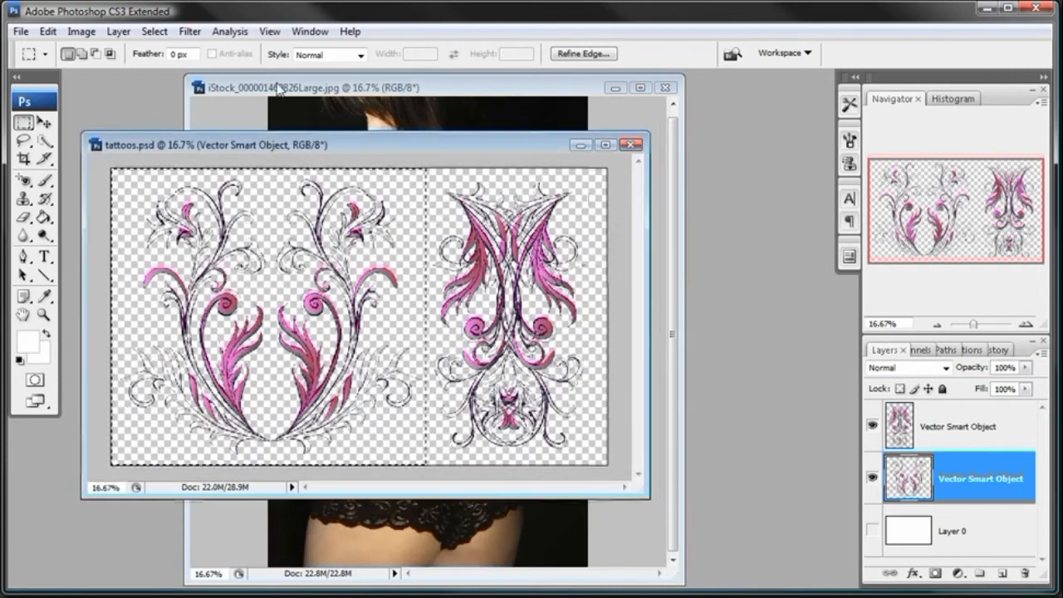
- Copy the selected tattoo merged and paste it into the iStock photo as a layer named Back Tattoo
click(49, 32)
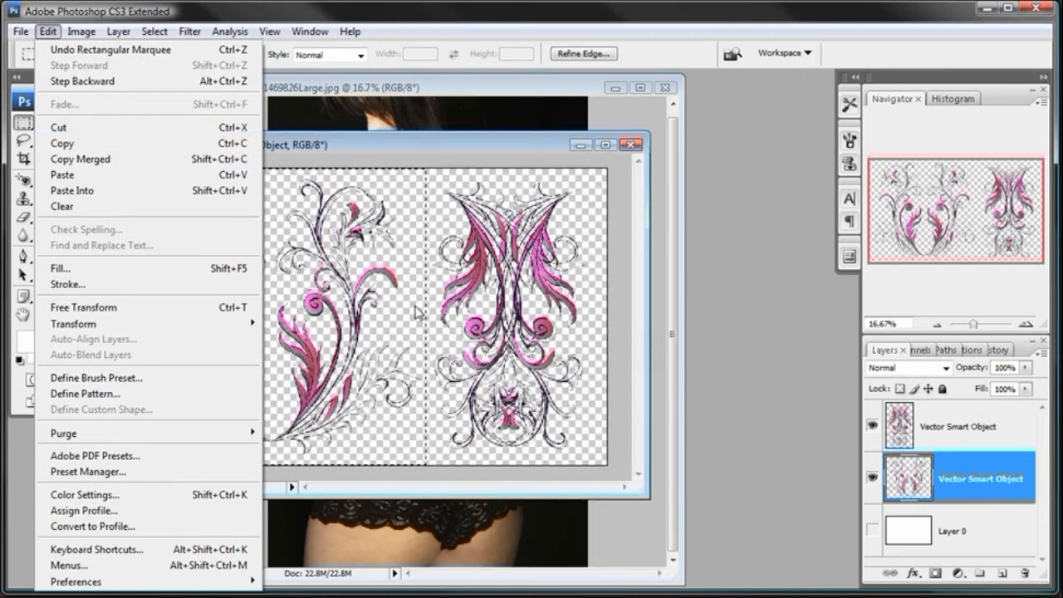
click(93, 160)
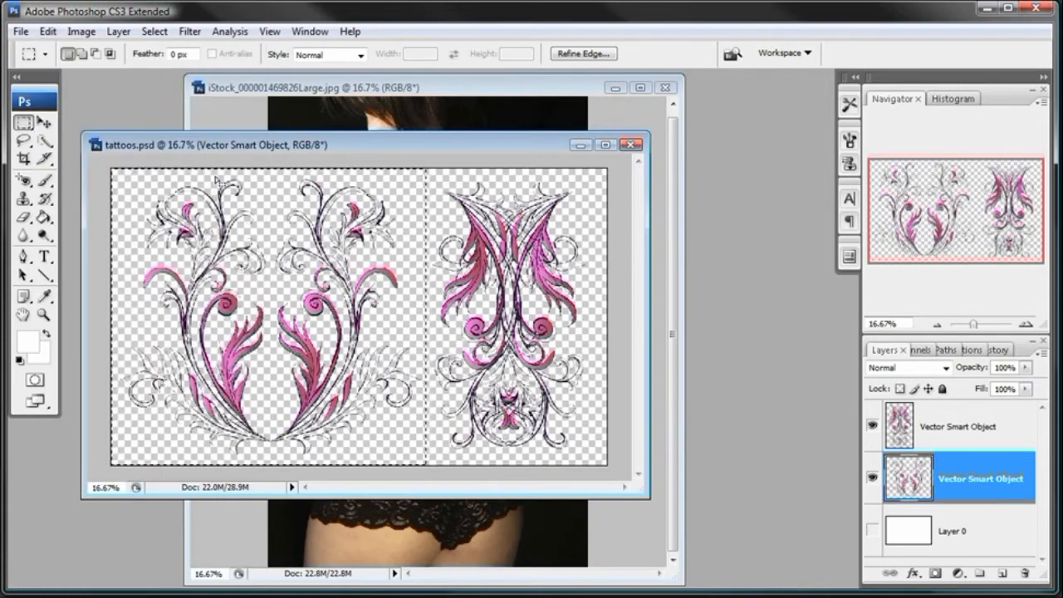
drag(374, 142, 353, 144)
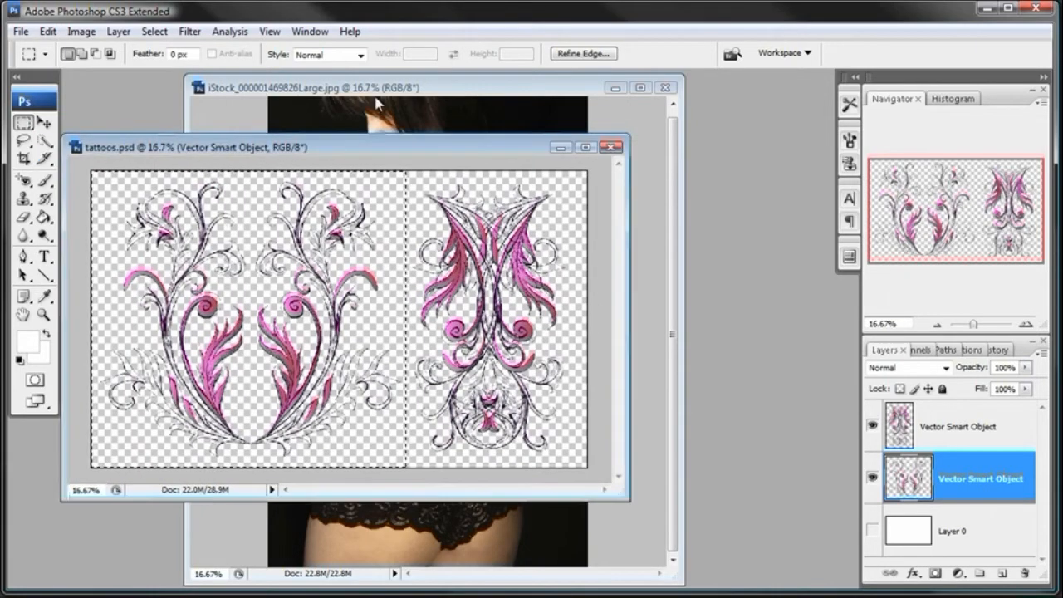
click(375, 96)
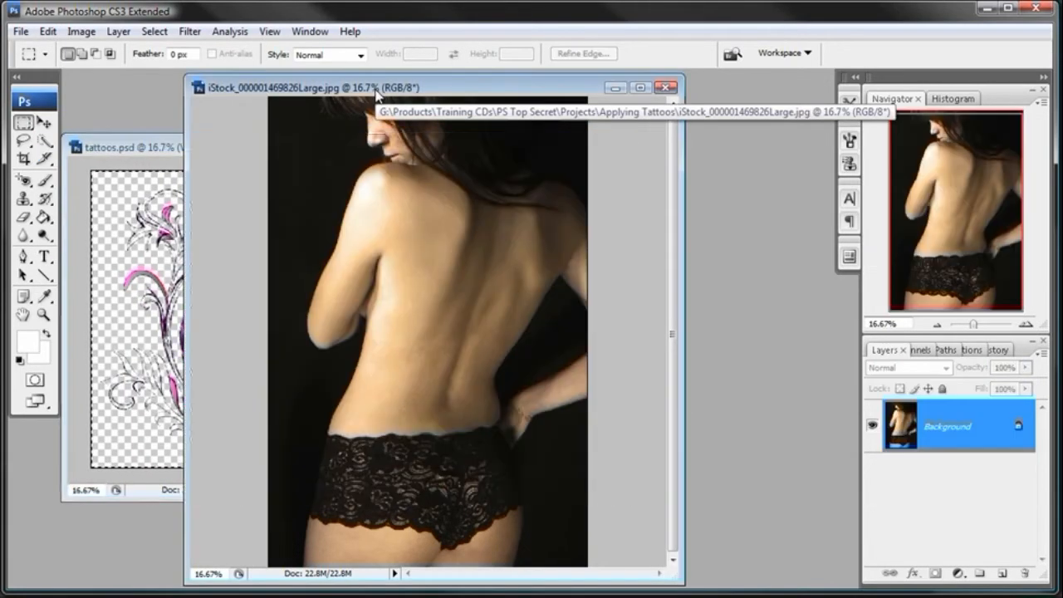
click(48, 31)
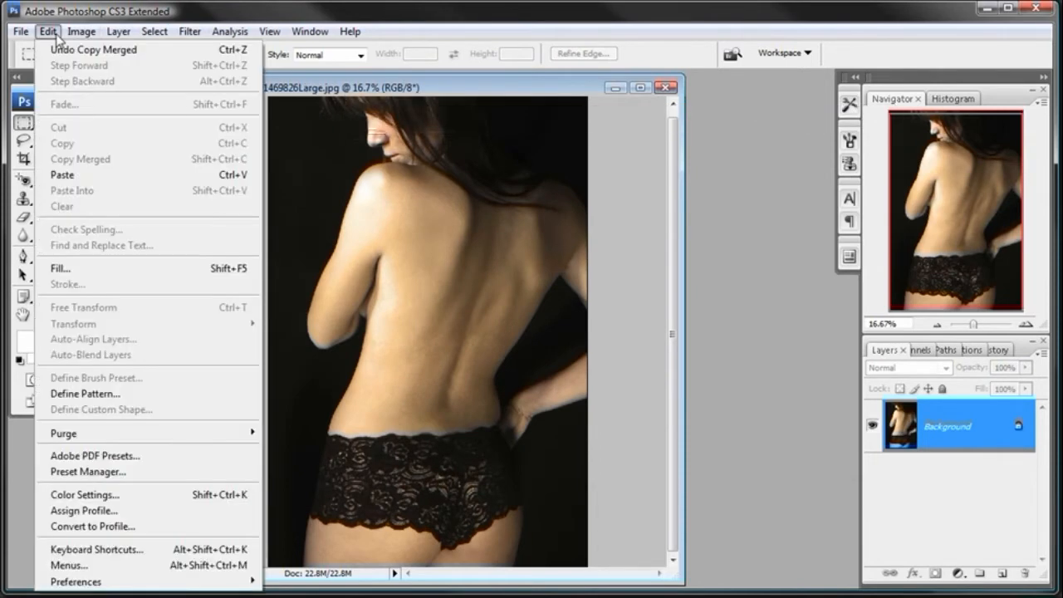
click(73, 174)
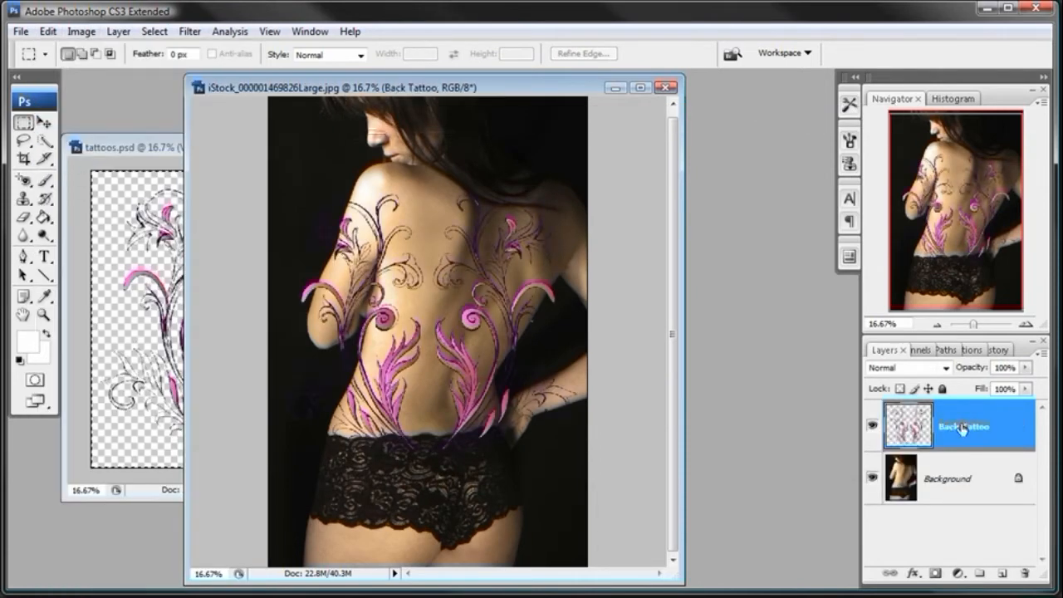
key(Return)
- Convert the Back Tattoo layer to a smart object
click(119, 31)
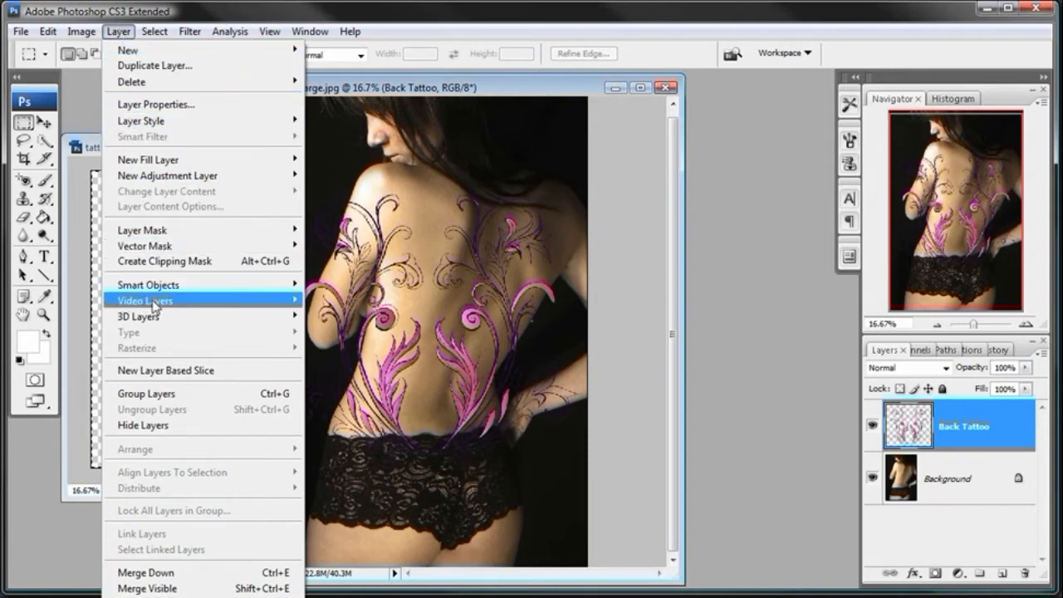
mouse_move(186, 286)
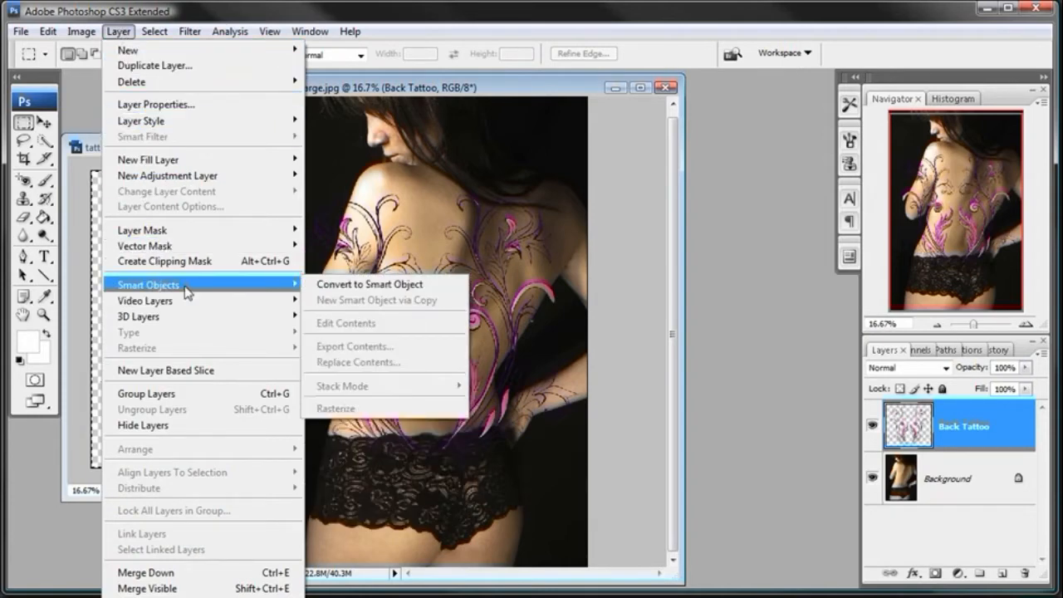
click(336, 284)
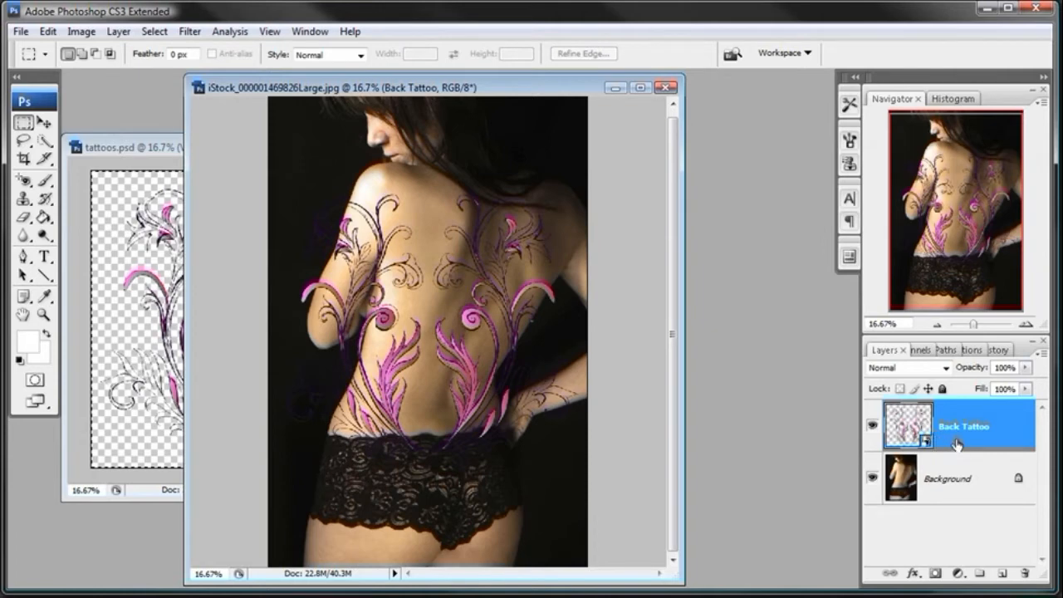
- Free-transform the Back Tattoo layer proportionally to about 58.5% and move it onto the lower middle of the back
click(48, 32)
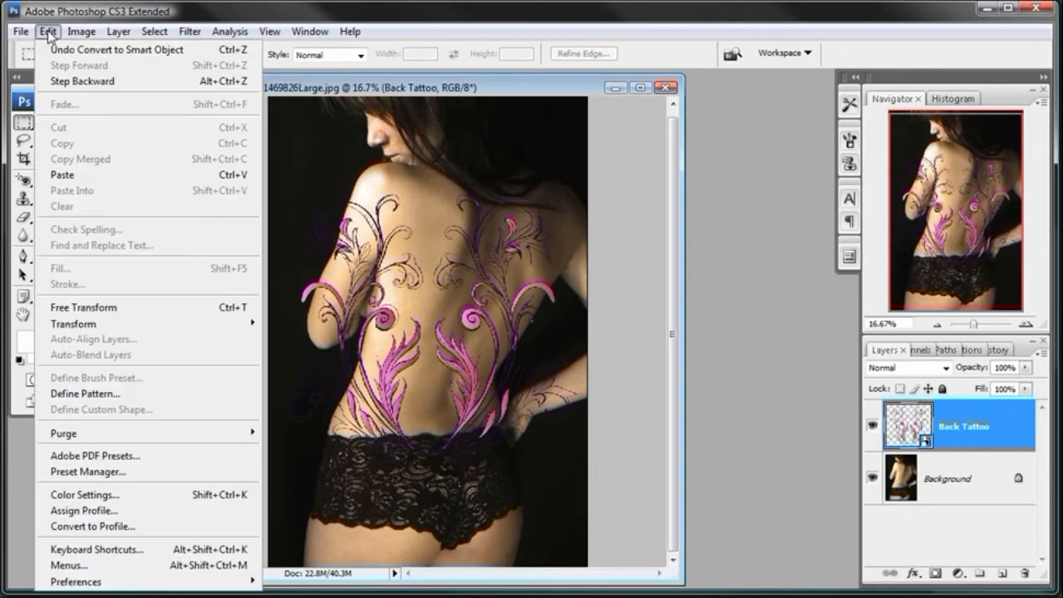
click(79, 308)
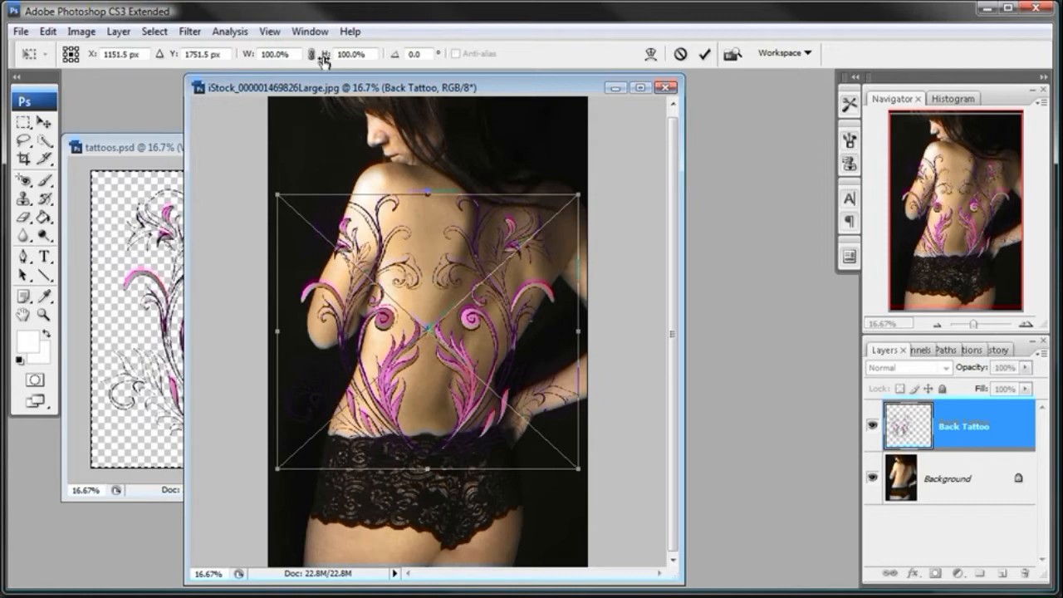
click(269, 30)
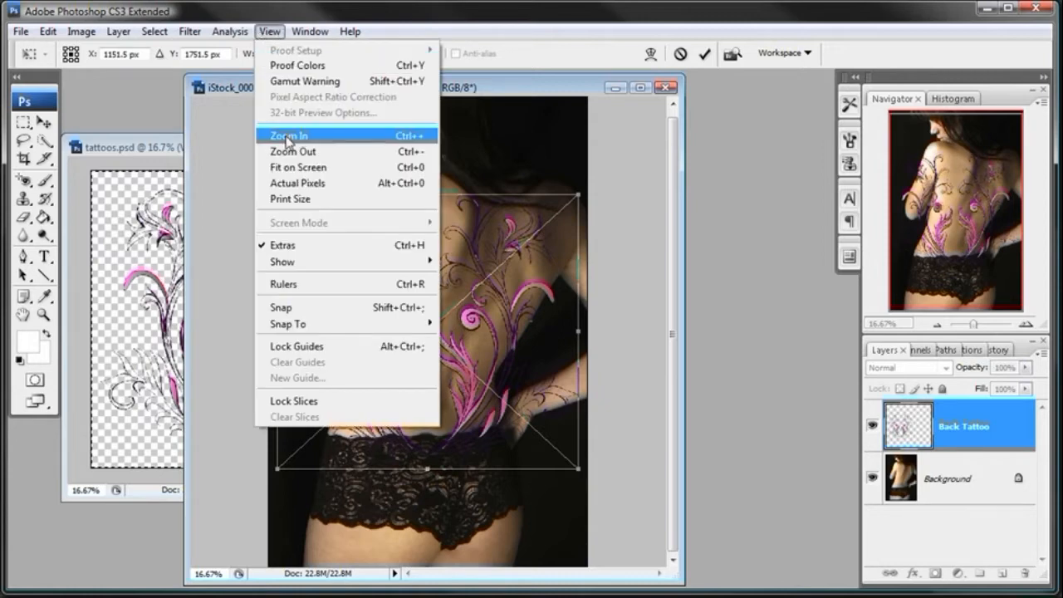
click(287, 138)
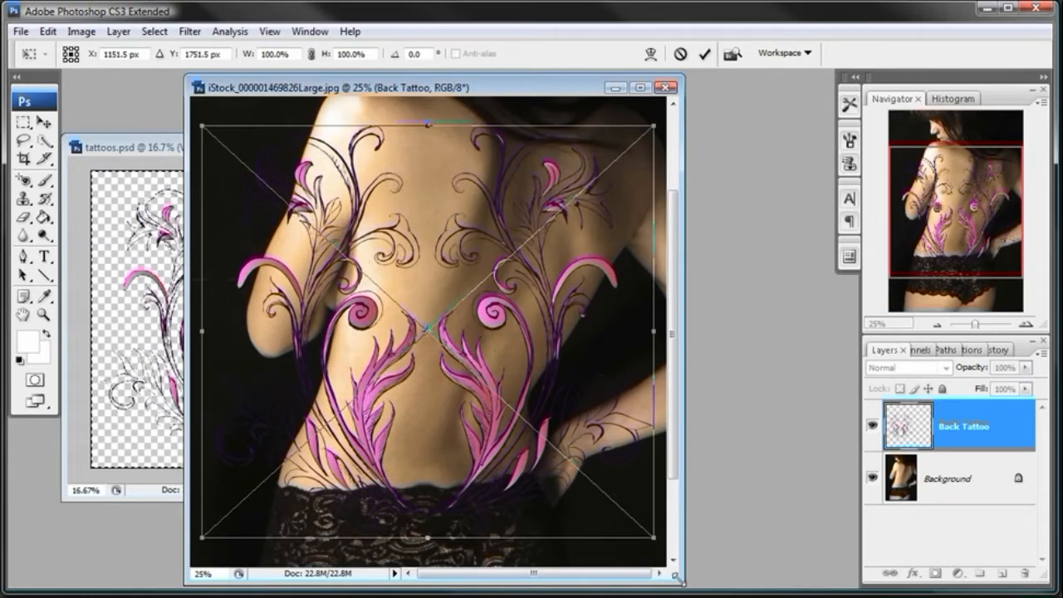
drag(676, 575, 790, 587)
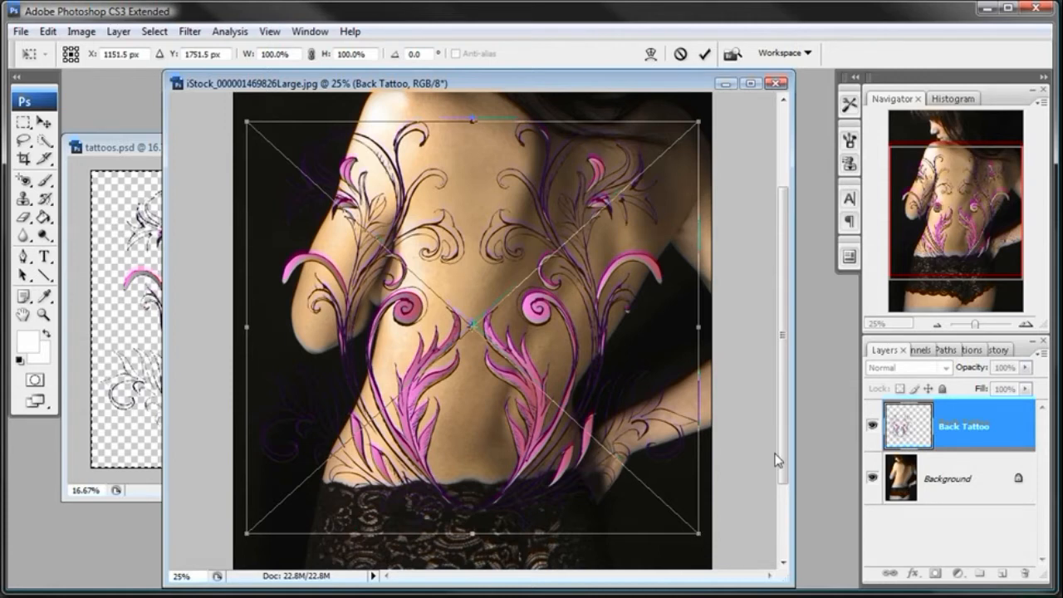
drag(696, 531, 505, 359)
drag(456, 271, 557, 365)
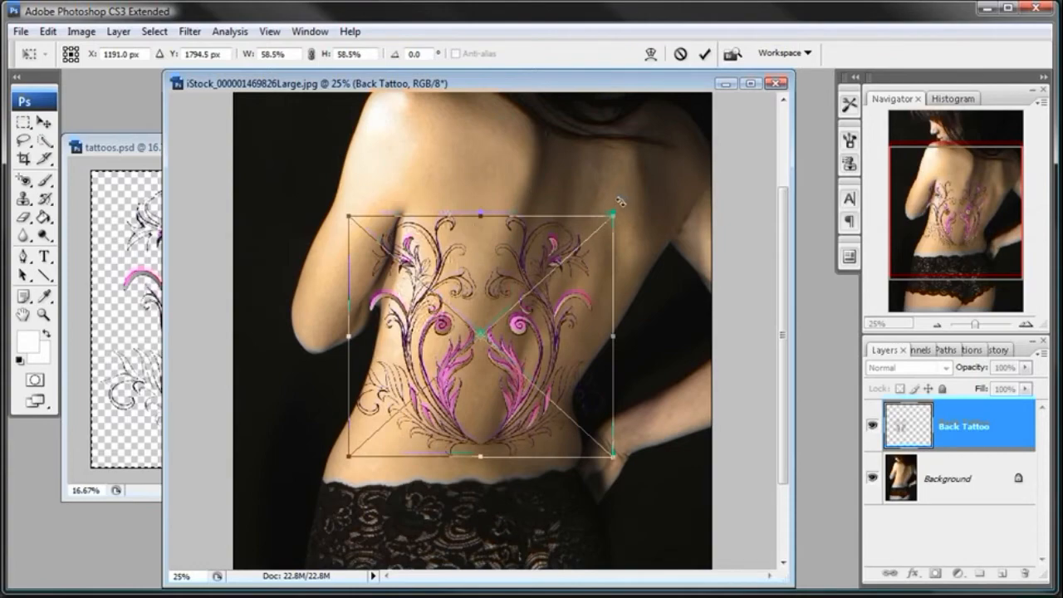
- Rotate the tattoo about 12.7° and center it along the spine at about X 1430 px, Y 1709.5 px
drag(620, 201, 648, 235)
drag(527, 276, 573, 252)
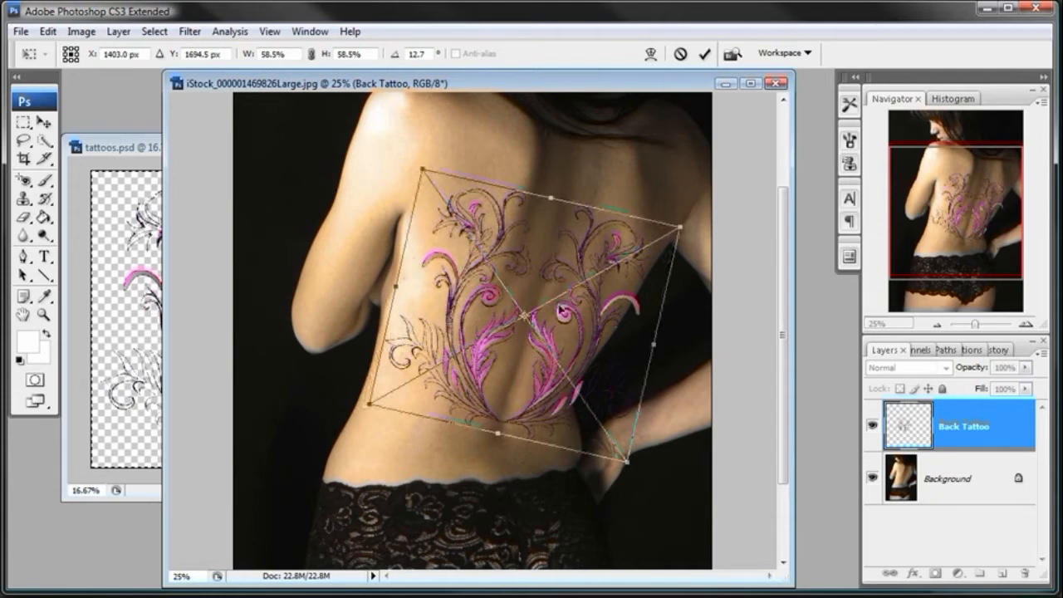
click(270, 31)
click(280, 136)
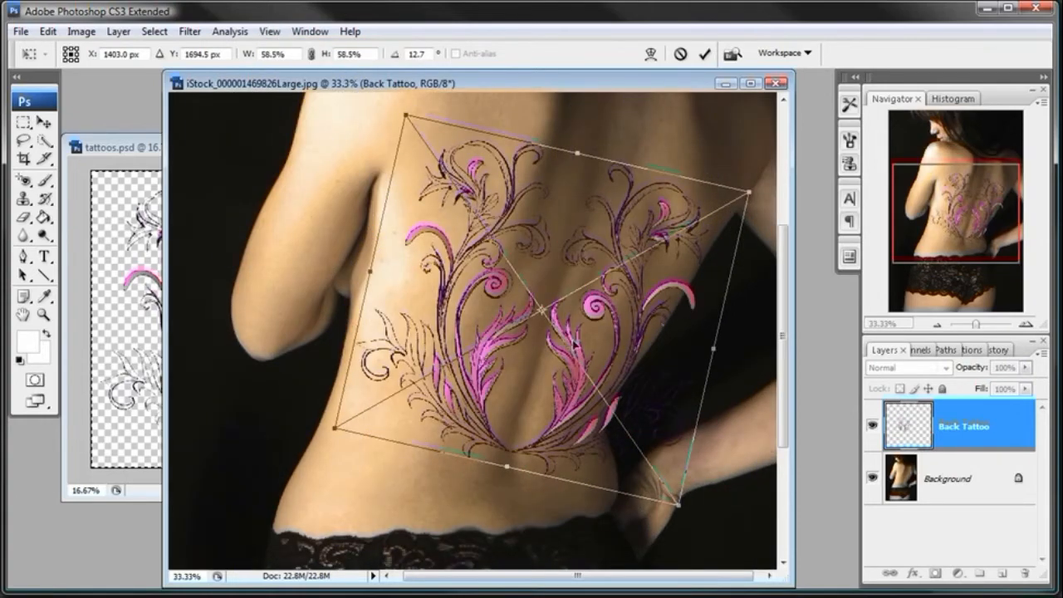
drag(579, 336, 589, 339)
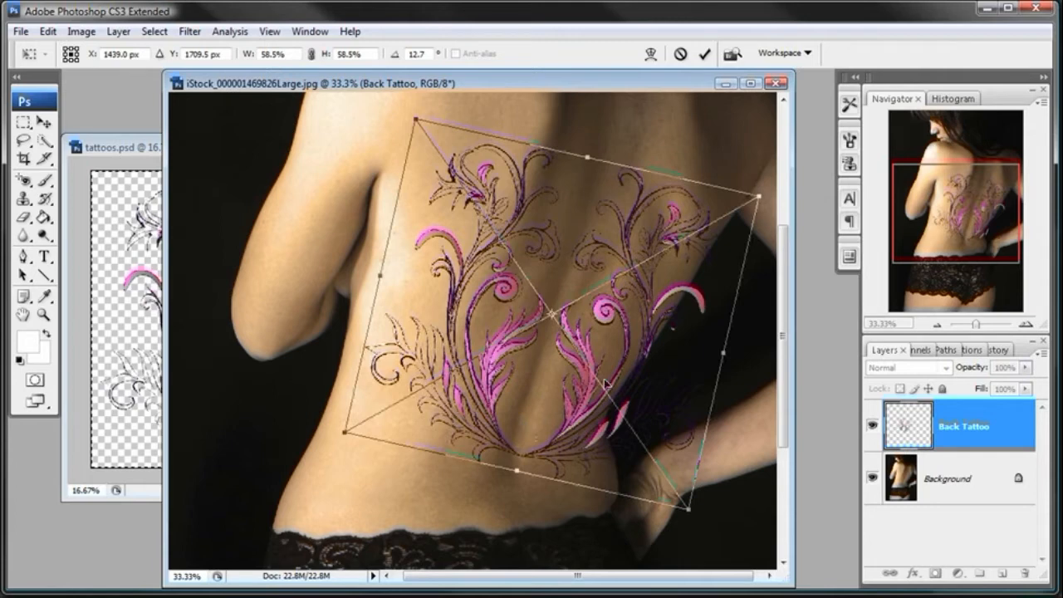
key(Left)
key(Left)
key(Left)
key(Left)
key(Left)
key(Left)
key(Left)
key(Left)
key(Left)
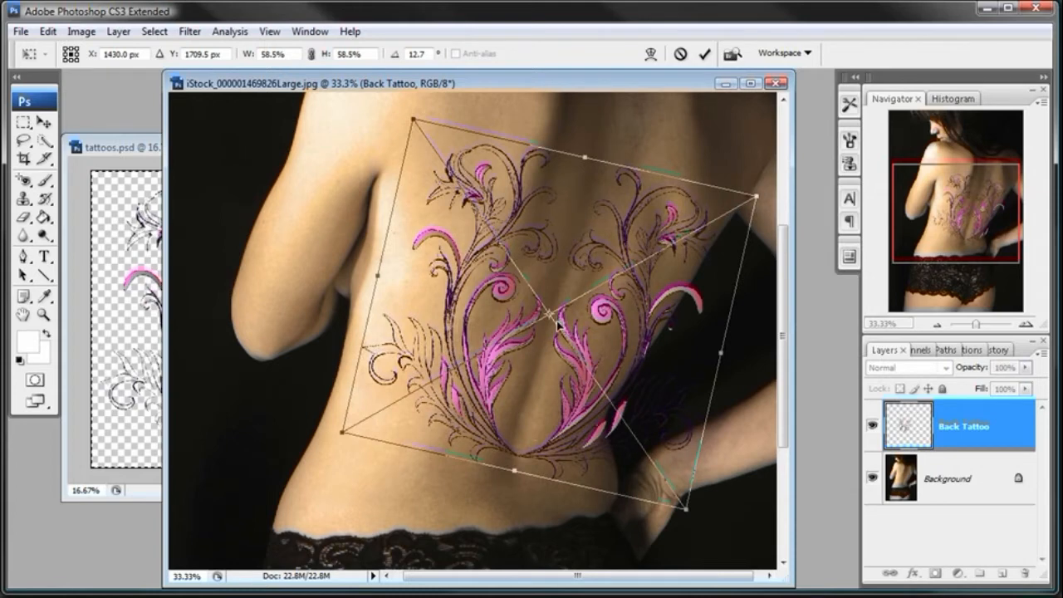
- Stretch the tattoo upward to 61.7% height, narrow it to 57.3% width, and re-center it at about X 1426 px, Y 1683.6 px
drag(585, 158, 588, 139)
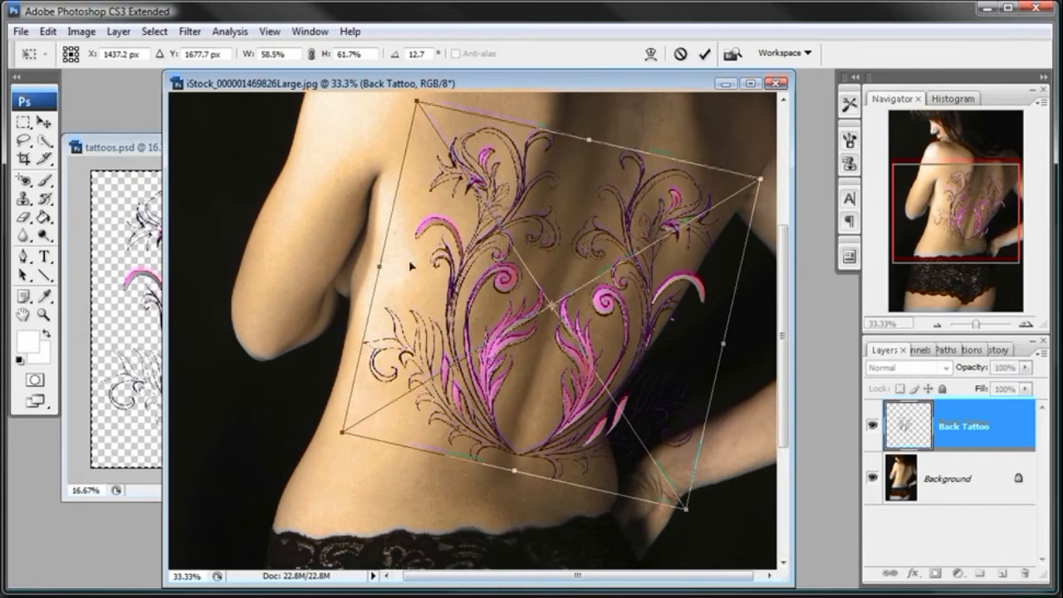
drag(375, 266, 386, 267)
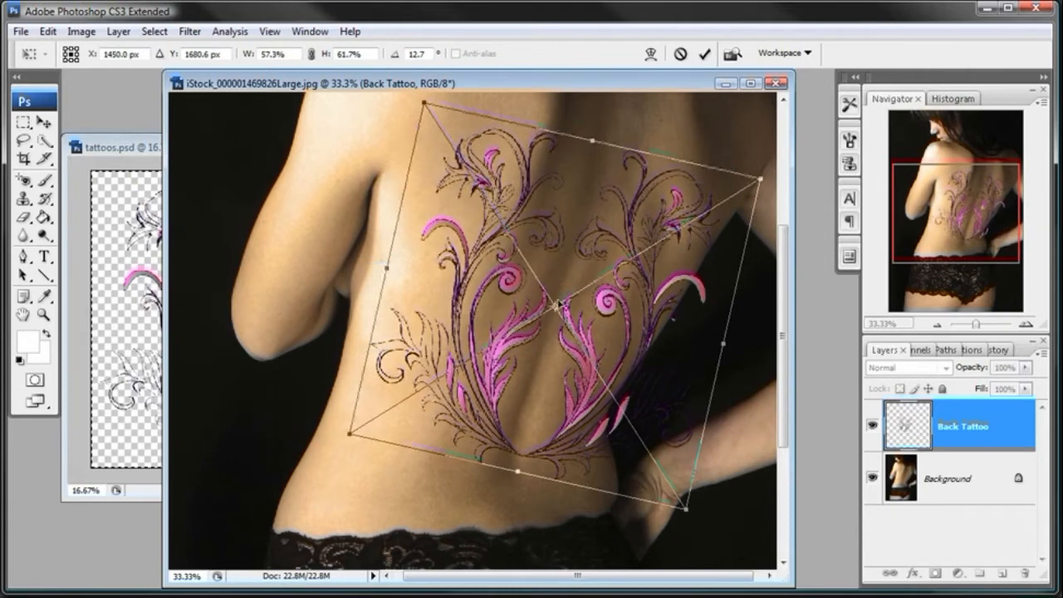
drag(615, 319, 610, 319)
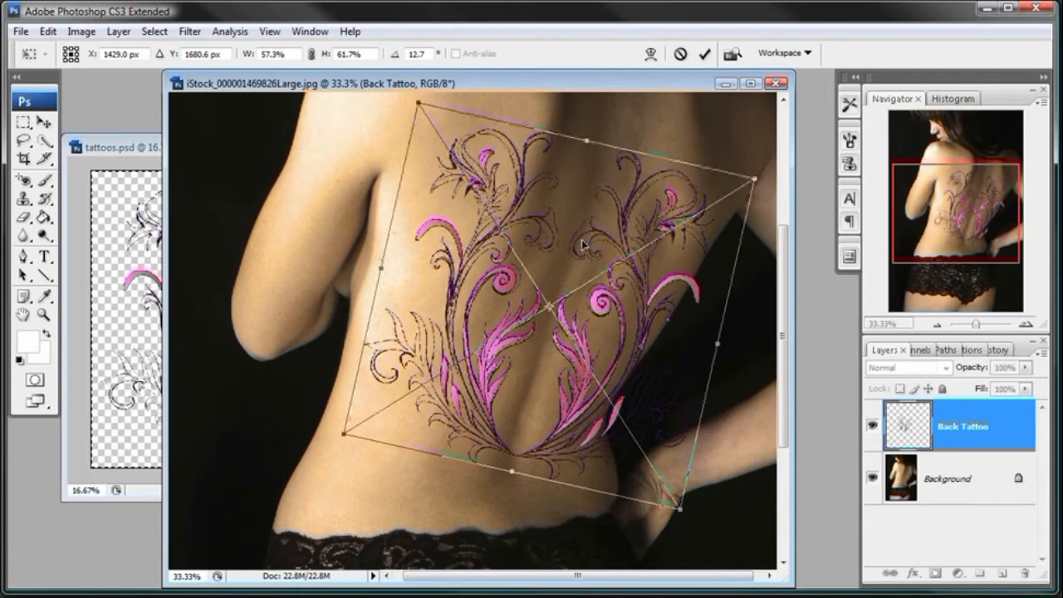
drag(584, 244, 583, 245)
- Refine the tattoo's transform to about 55.8% width and 68.2% height, extending it toward the shoulders and lower back, and apply it
click(938, 325)
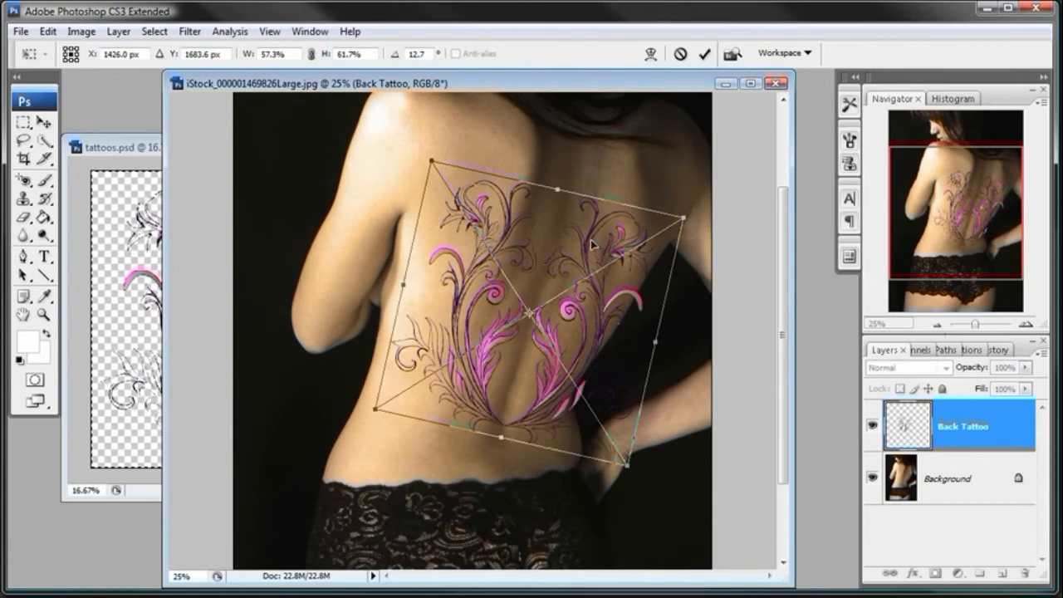
drag(558, 189, 560, 181)
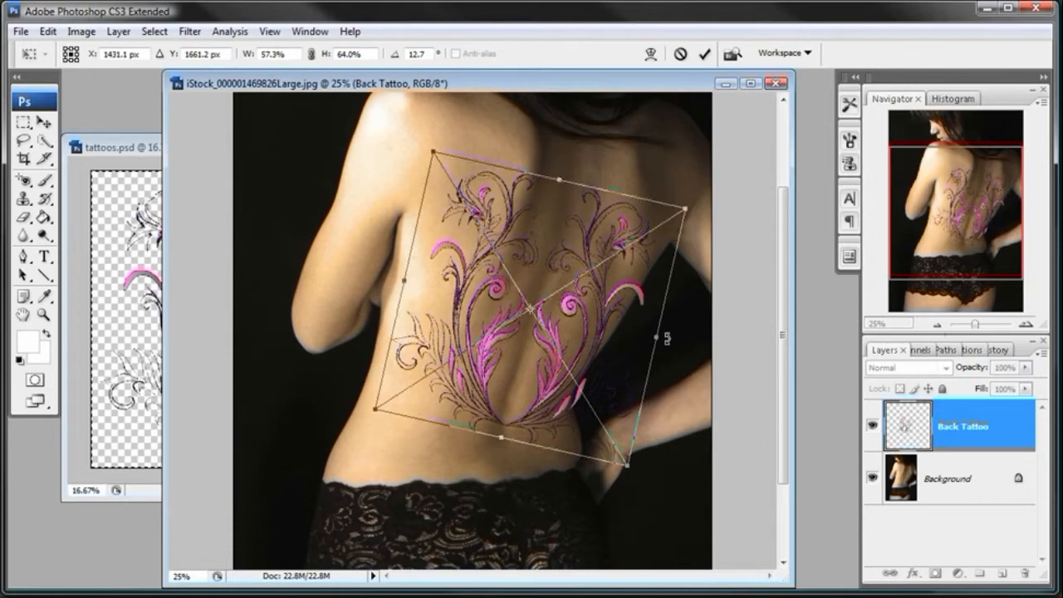
drag(402, 281, 407, 283)
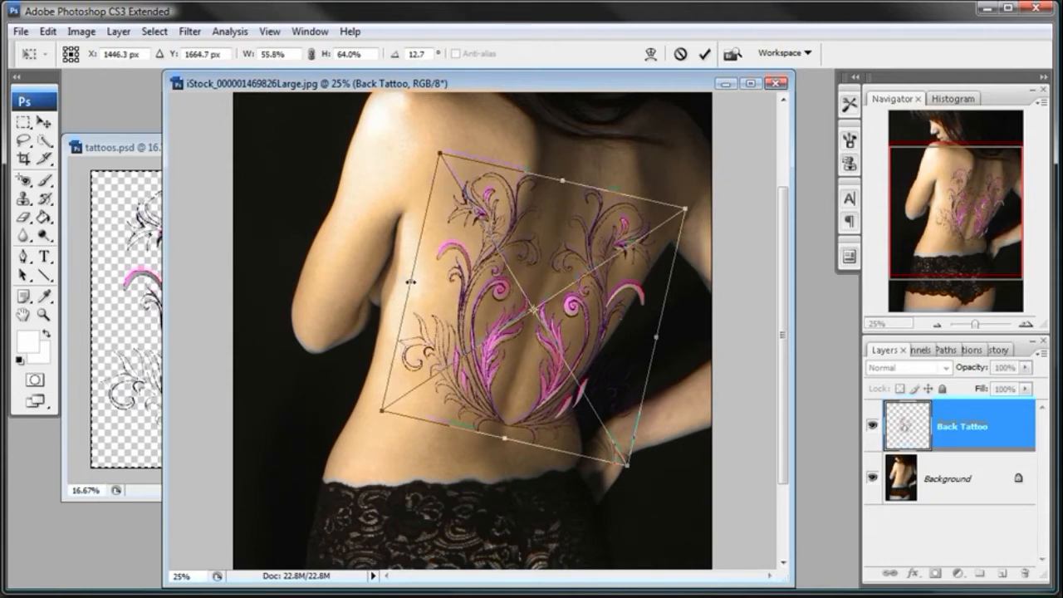
key(Left)
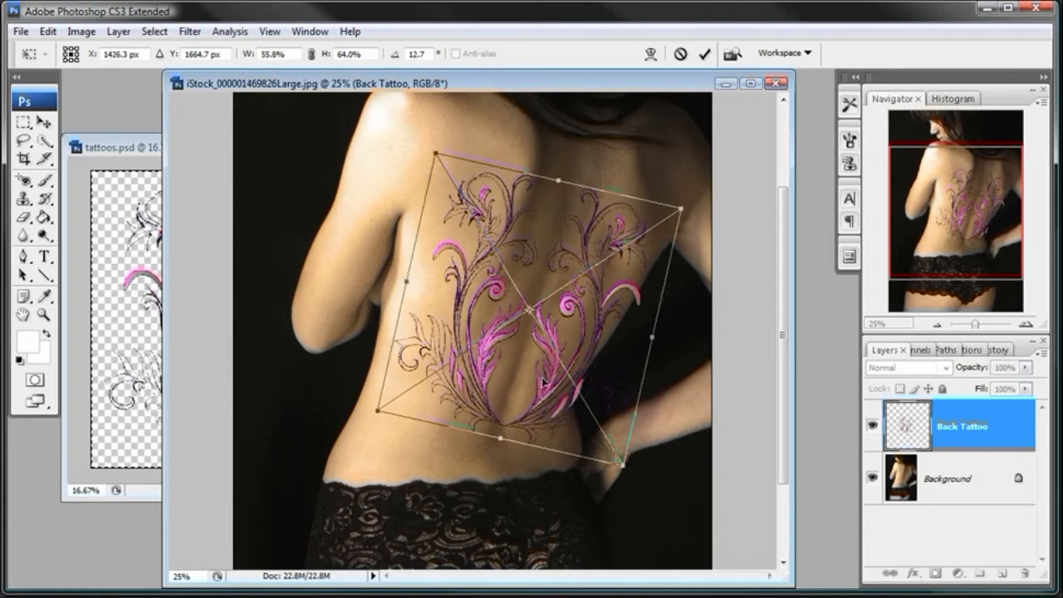
key(Right)
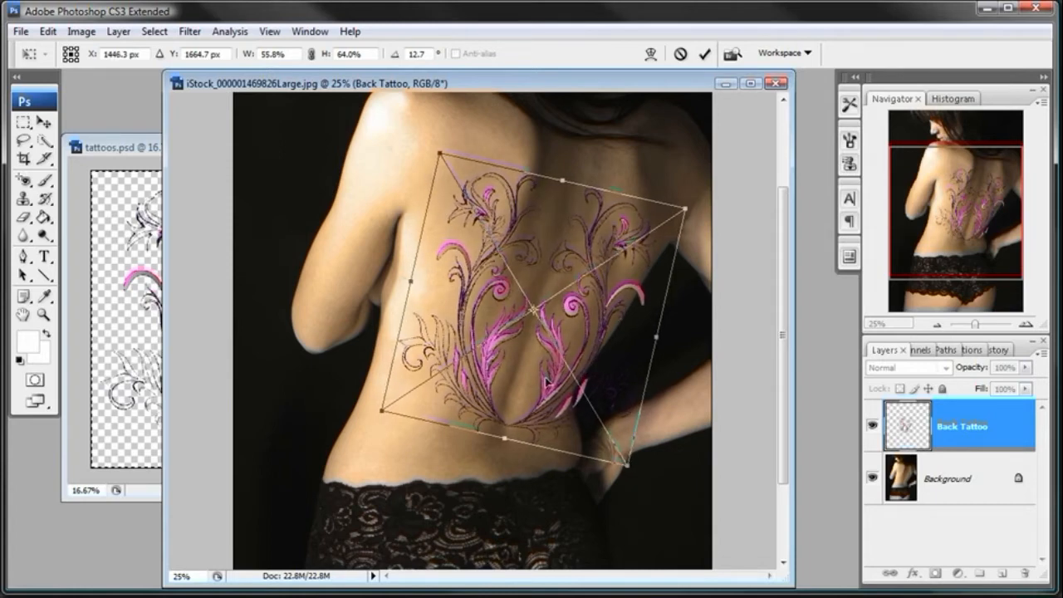
mouse_move(504, 438)
mouse_down()
mouse_move(494, 470)
mouse_move(501, 455)
mouse_up()
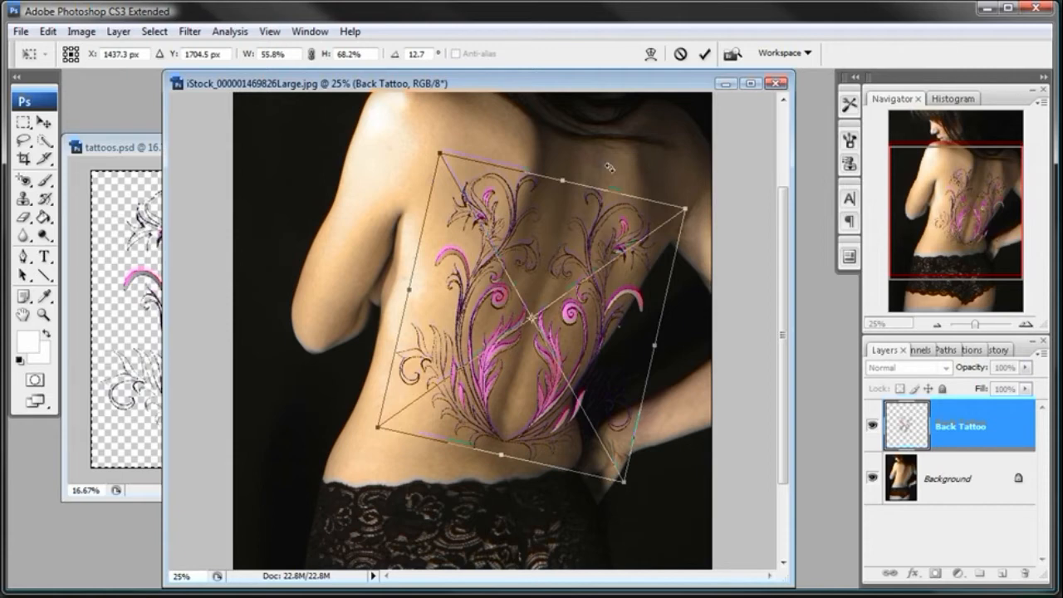
key(Return)
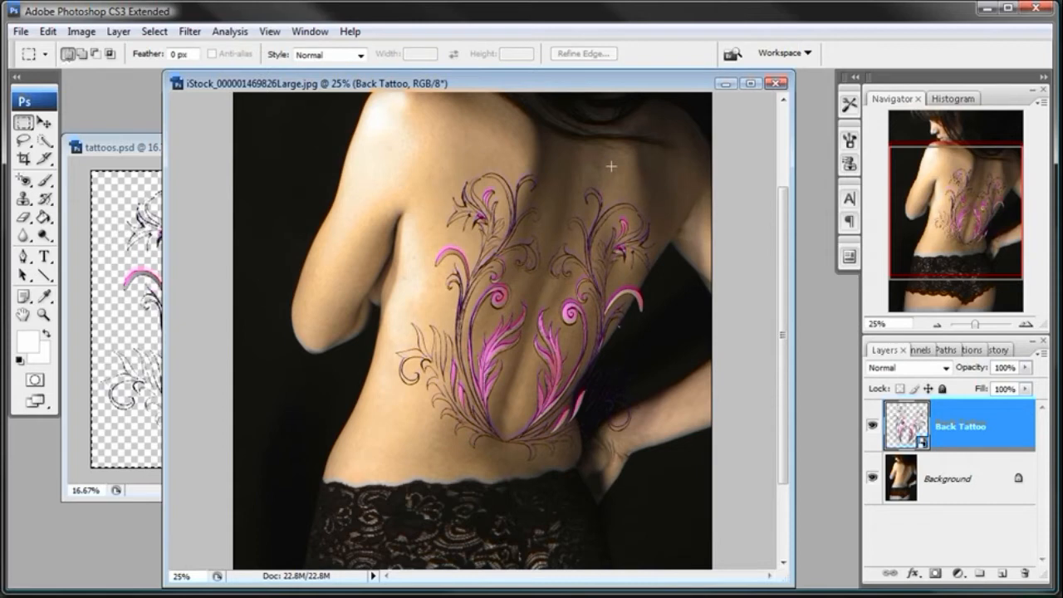
- Nudge the tattoo slightly up and to the left on the back, and rasterize the Back Tattoo layer
click(44, 123)
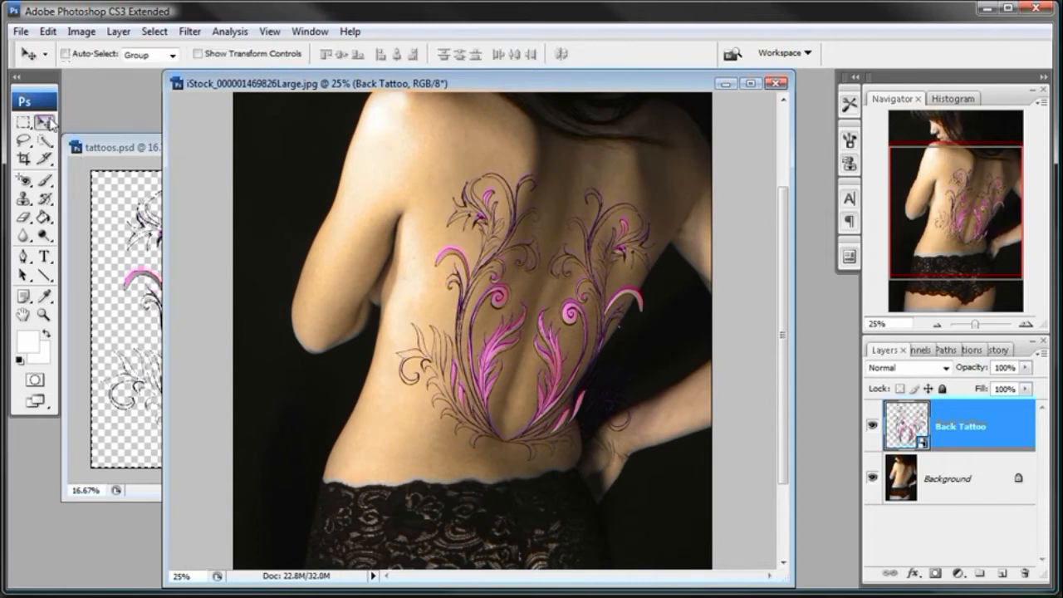
drag(574, 353, 572, 350)
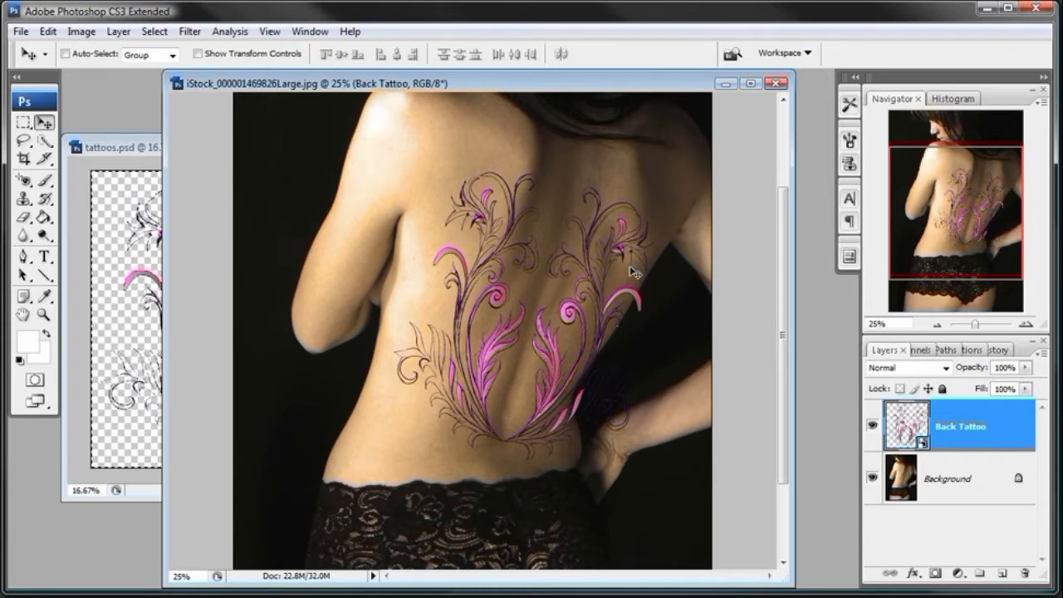
right_click(961, 441)
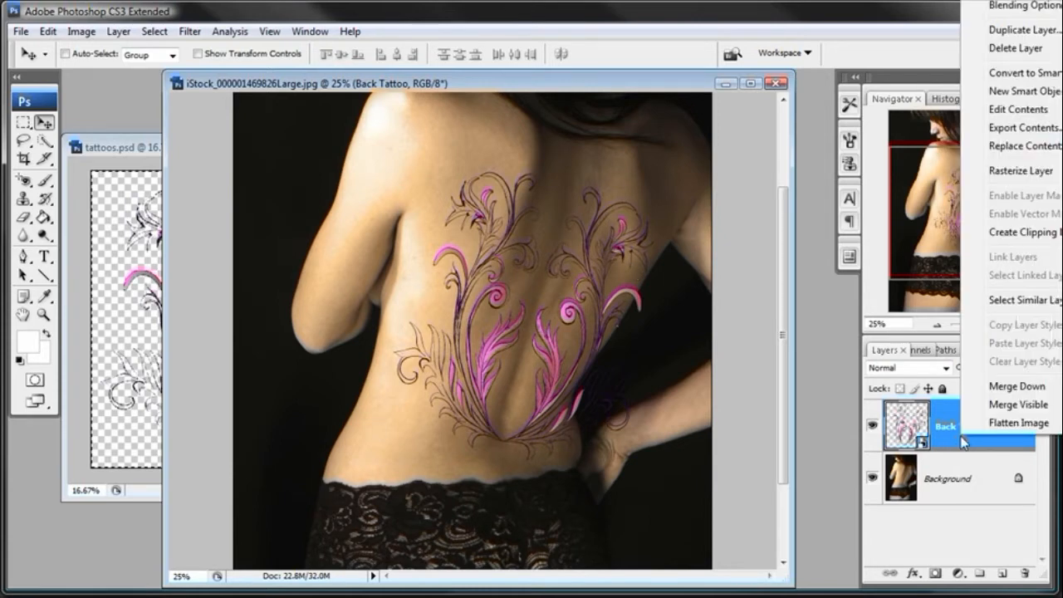
click(1000, 172)
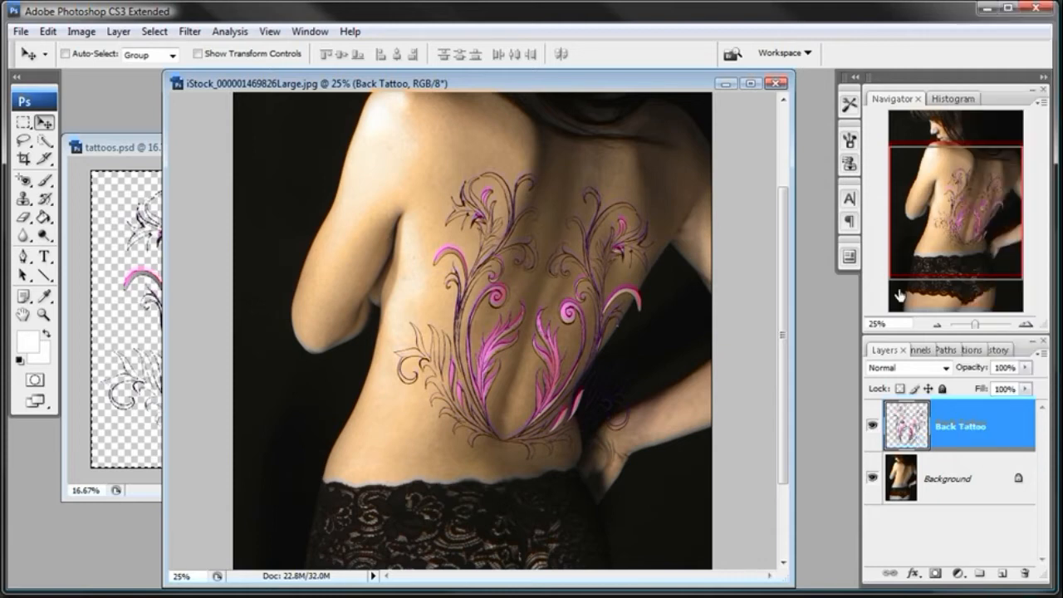
- Start the Liquify filter on the Back Tattoo layer and show only the Background layer as its backdrop
click(190, 30)
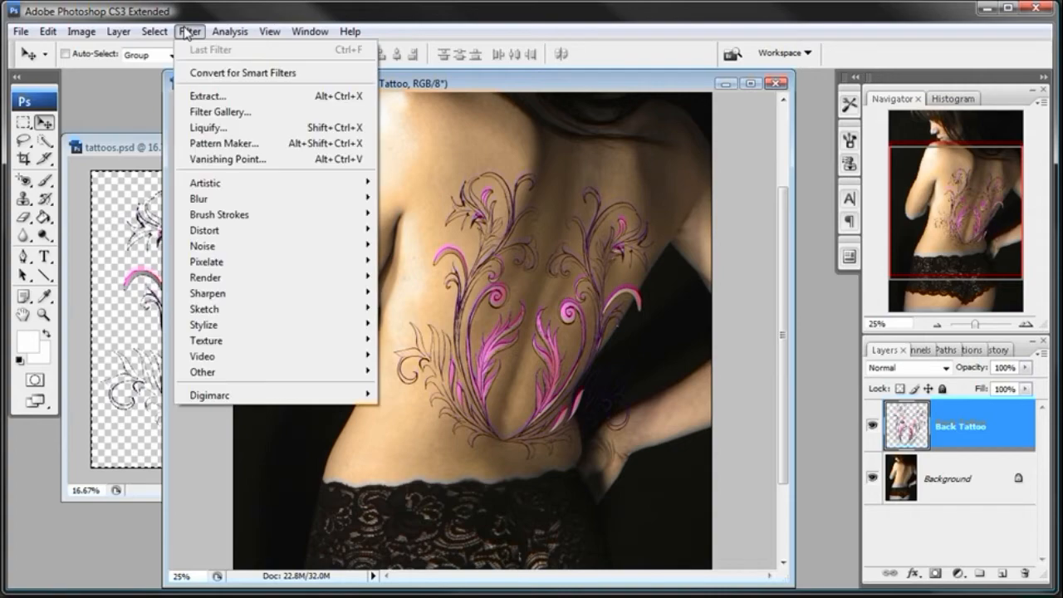
click(201, 128)
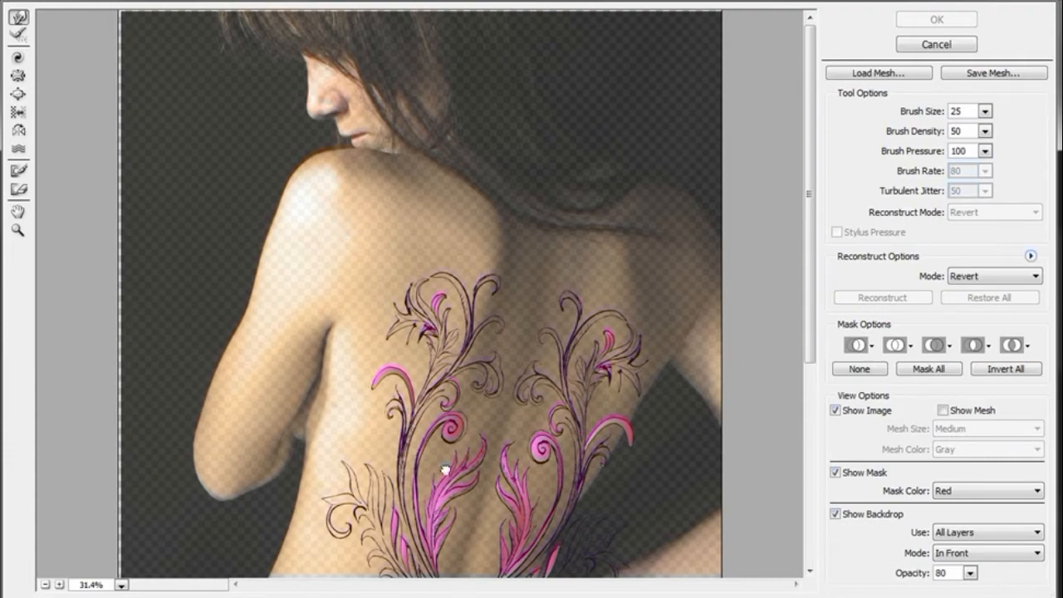
drag(446, 470, 449, 189)
mouse_move(524, 205)
mouse_down()
mouse_move(487, 280)
mouse_move(481, 344)
mouse_up()
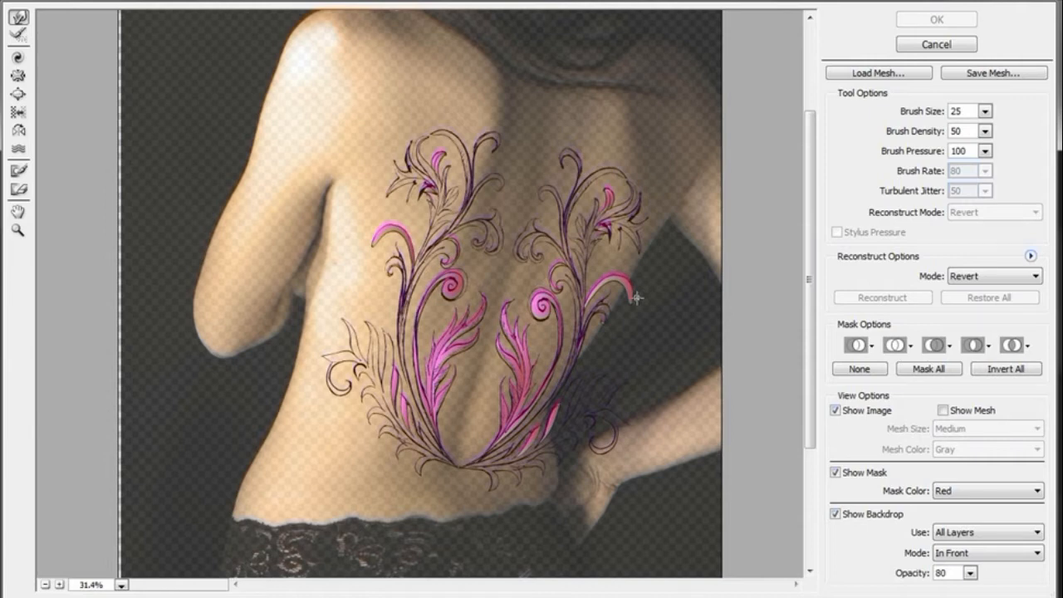
click(835, 514)
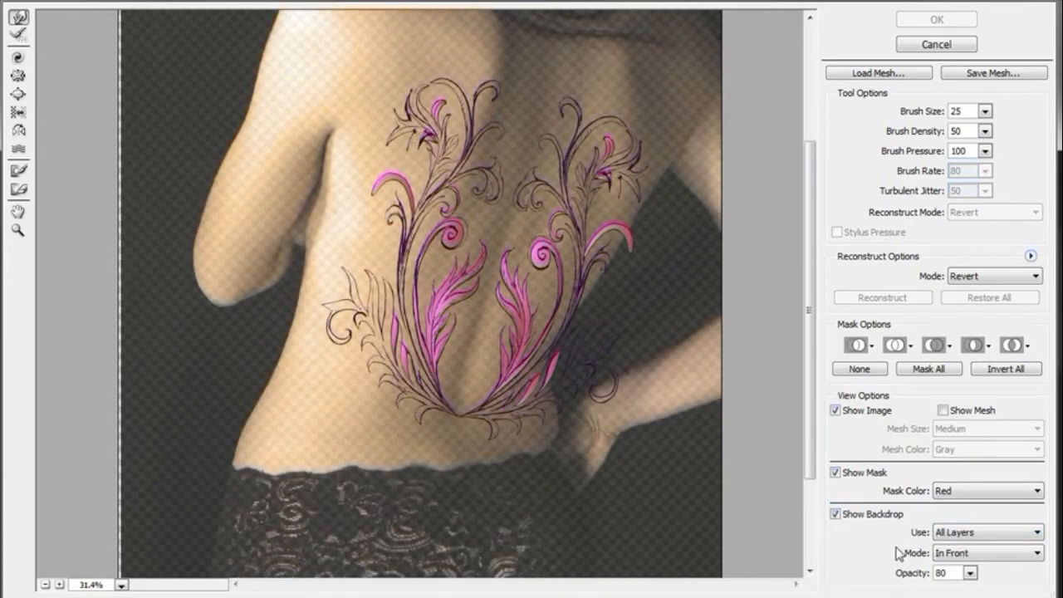
click(955, 534)
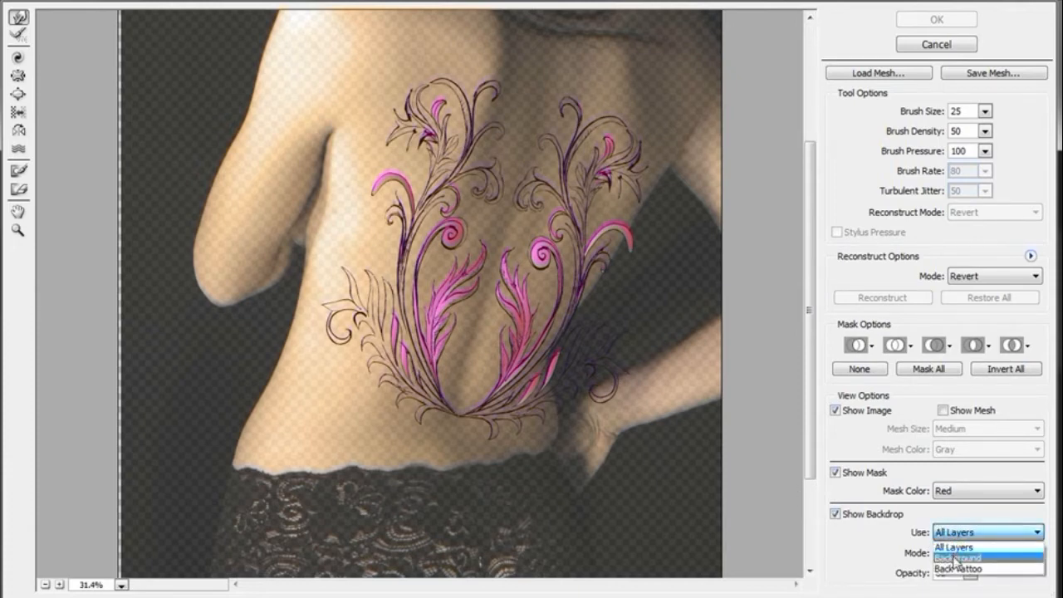
click(958, 558)
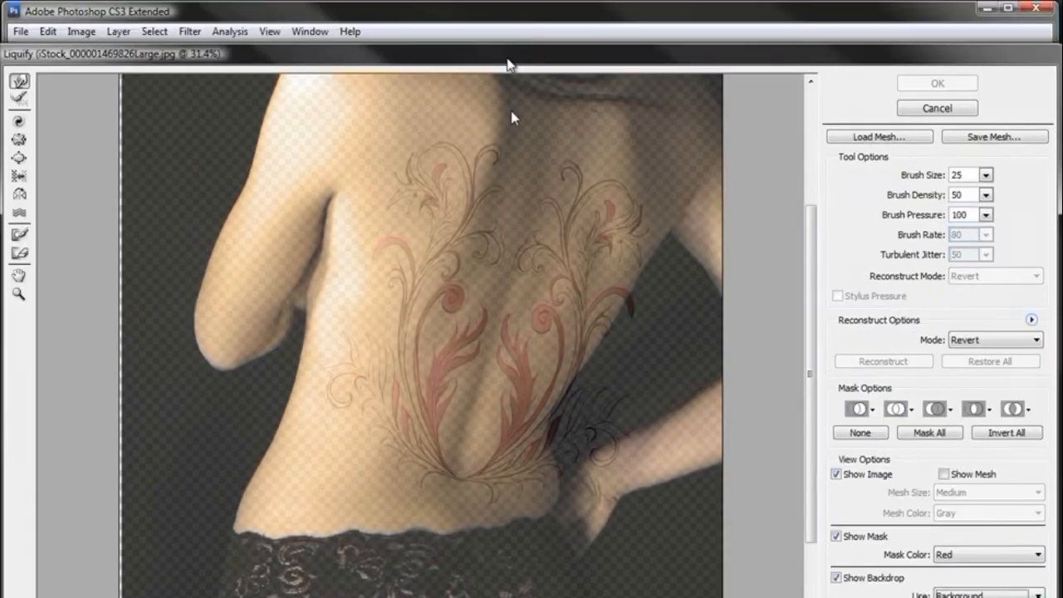
mouse_move(508, 60)
mouse_down()
mouse_move(545, 494)
mouse_move(517, 28)
mouse_up()
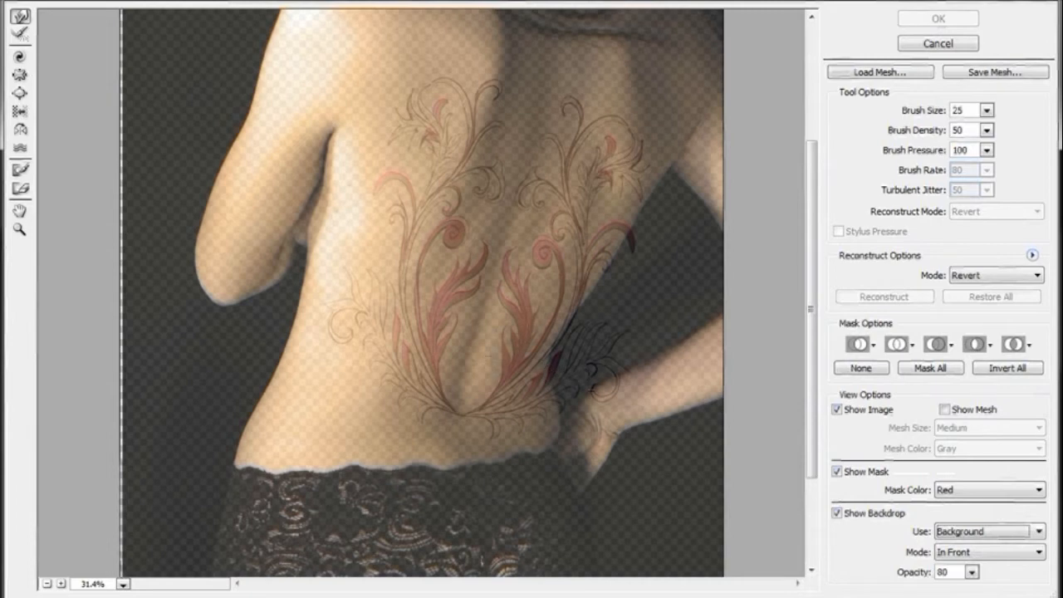
- Forward-warp the tattoo stems at the right edge of the waist with a brush size of 253 to follow the body's contour
click(20, 230)
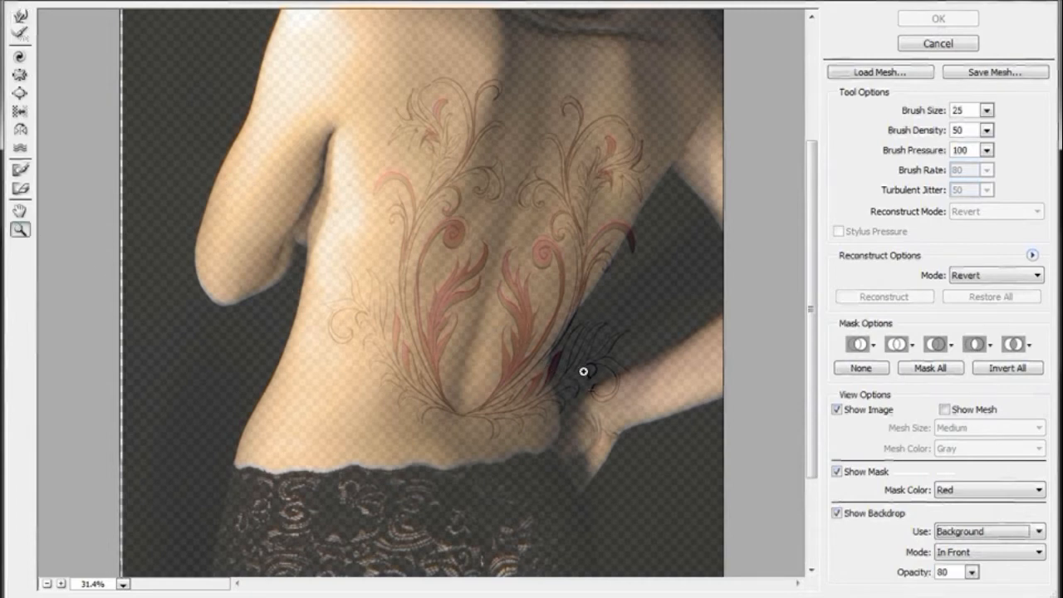
click(562, 298)
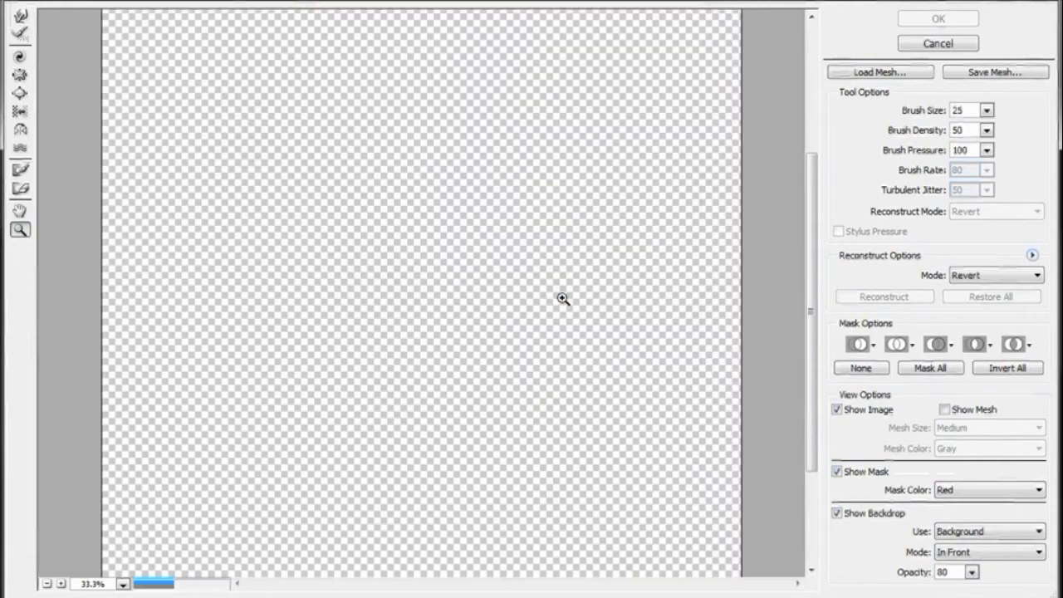
click(563, 296)
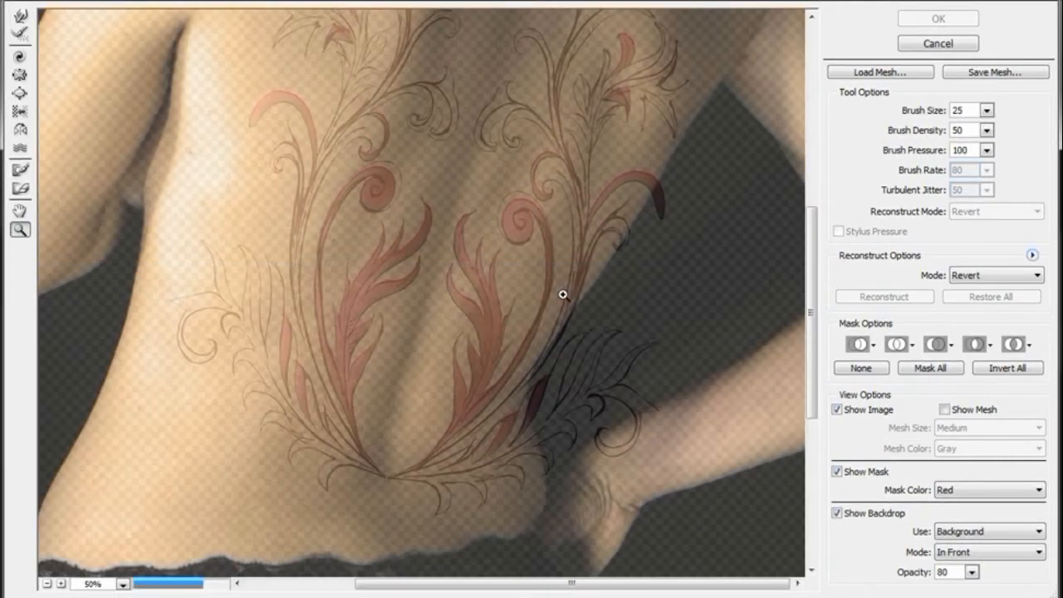
click(20, 17)
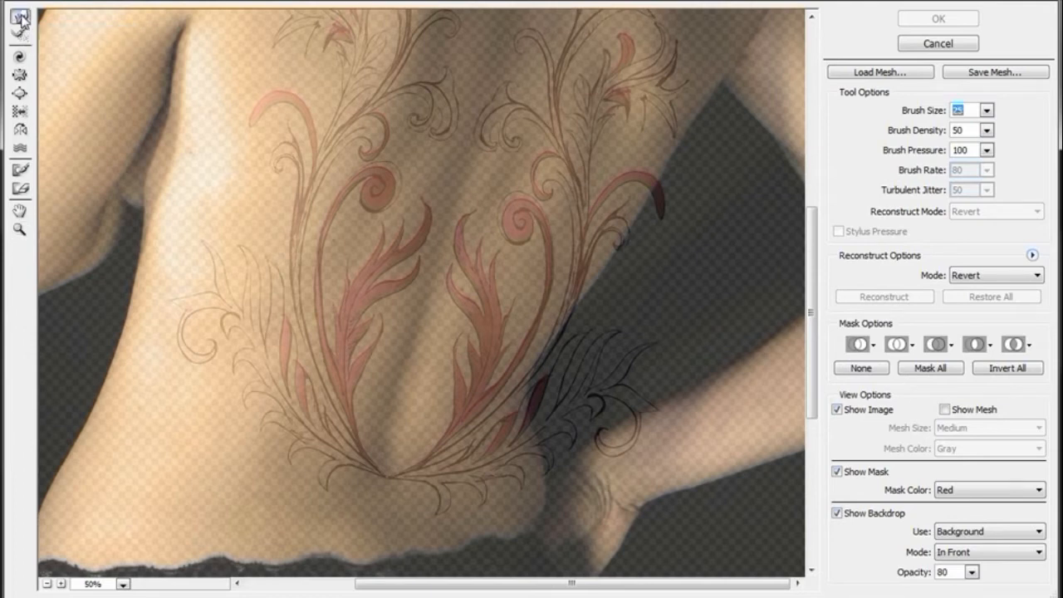
click(986, 111)
drag(906, 131, 938, 131)
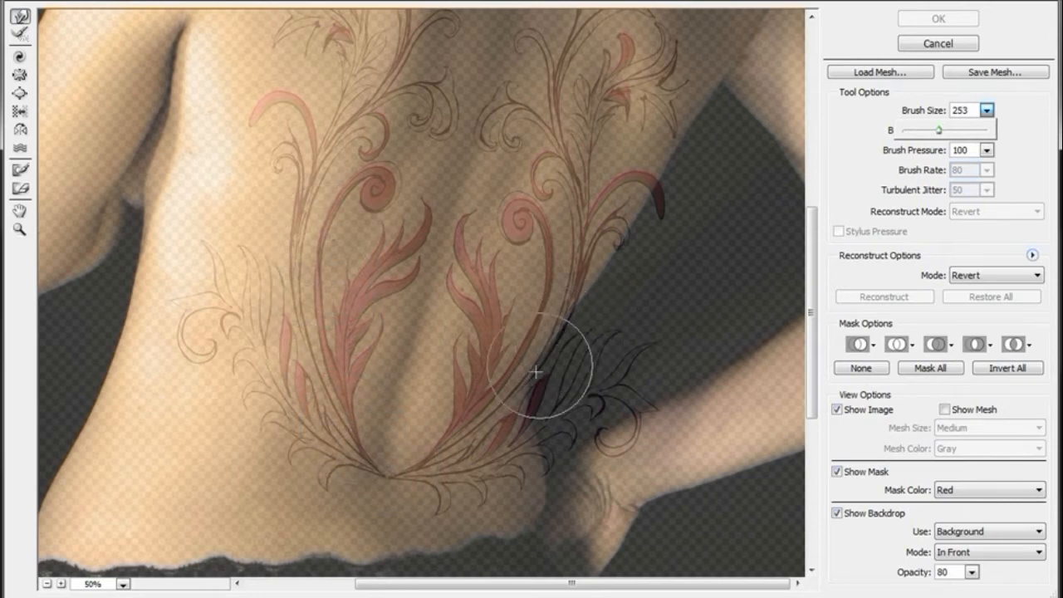
mouse_move(536, 349)
mouse_down()
mouse_move(563, 306)
mouse_move(532, 350)
mouse_move(562, 333)
mouse_move(566, 355)
mouse_move(558, 348)
mouse_move(574, 317)
mouse_up()
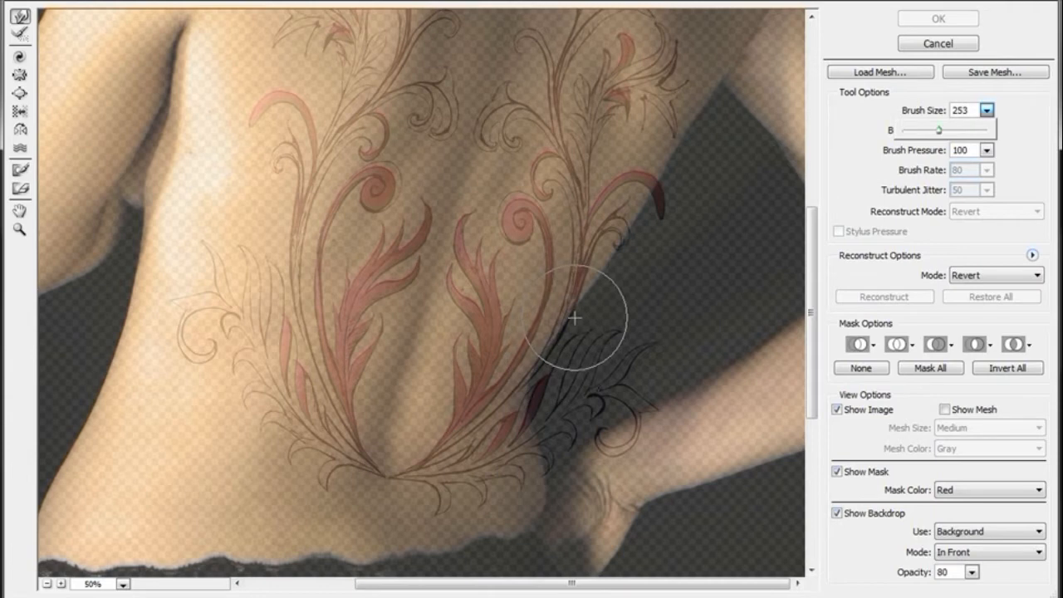
mouse_move(572, 313)
mouse_down()
mouse_move(520, 379)
mouse_move(557, 356)
mouse_move(546, 309)
mouse_move(523, 378)
mouse_move(502, 398)
mouse_move(532, 322)
mouse_move(591, 267)
mouse_move(580, 247)
mouse_move(599, 250)
mouse_move(586, 216)
mouse_move(698, 207)
mouse_move(670, 213)
mouse_move(642, 188)
mouse_move(629, 191)
mouse_move(646, 178)
mouse_move(593, 249)
mouse_up()
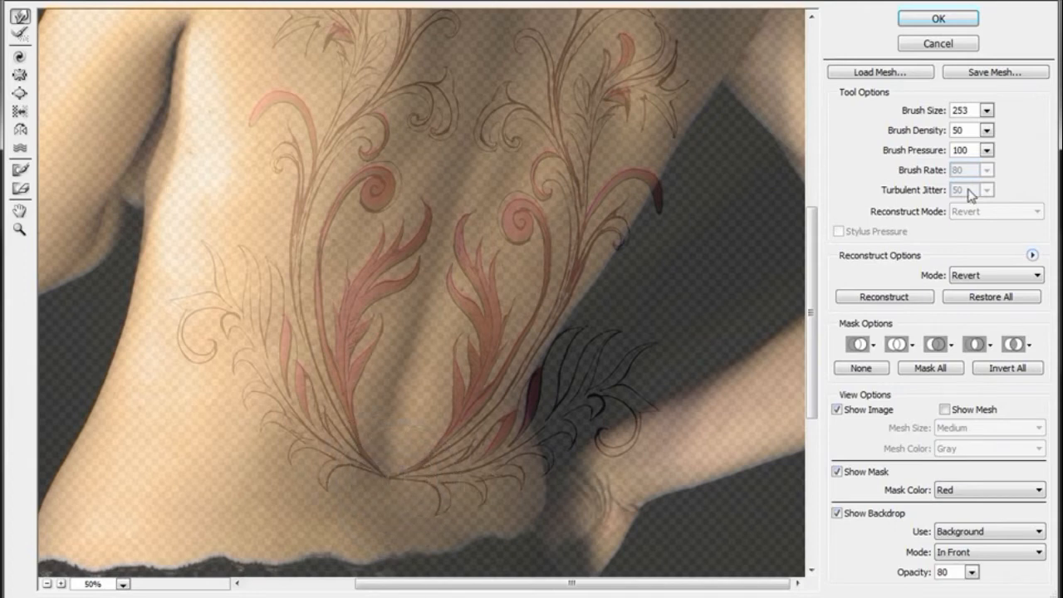
- Set the warp brush size to 390 and subtly push the tattoo's base and inner leaf tips along the spine groove
click(987, 111)
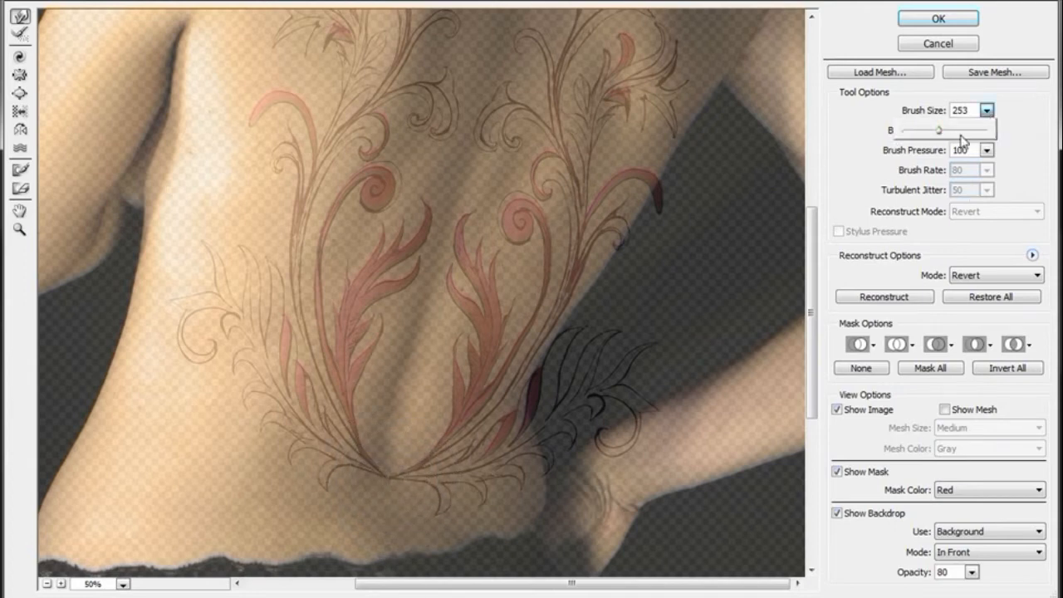
click(389, 494)
drag(387, 493, 375, 496)
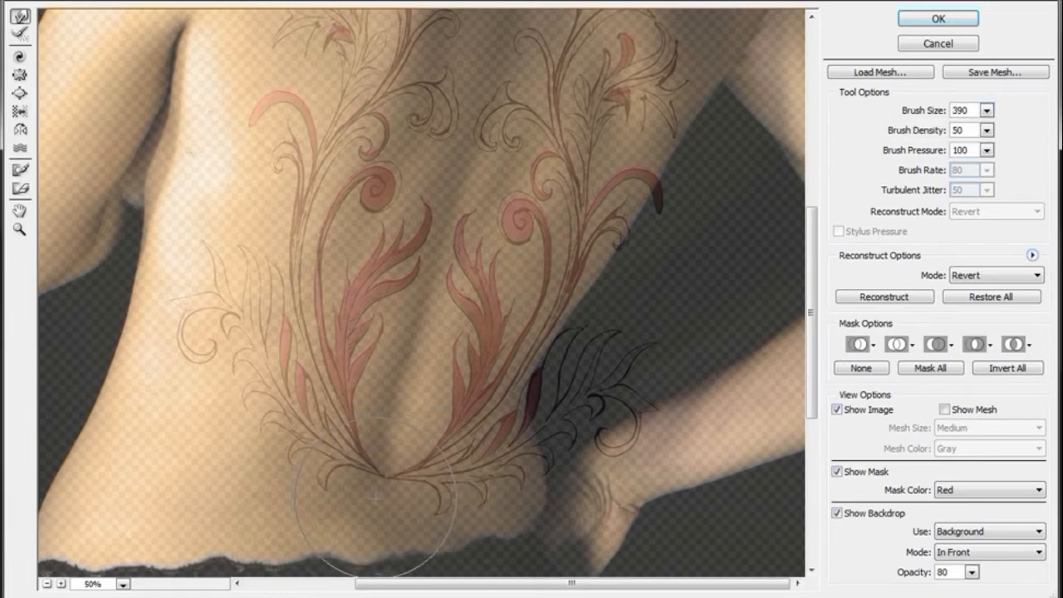
mouse_move(375, 497)
mouse_down()
mouse_move(389, 470)
mouse_move(388, 490)
mouse_up()
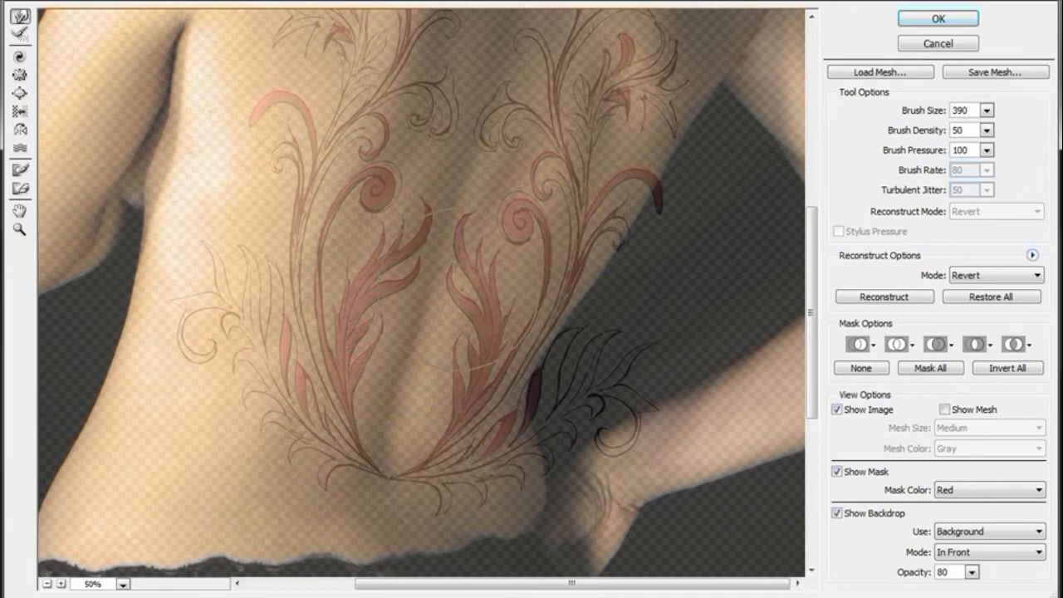
drag(448, 226, 455, 224)
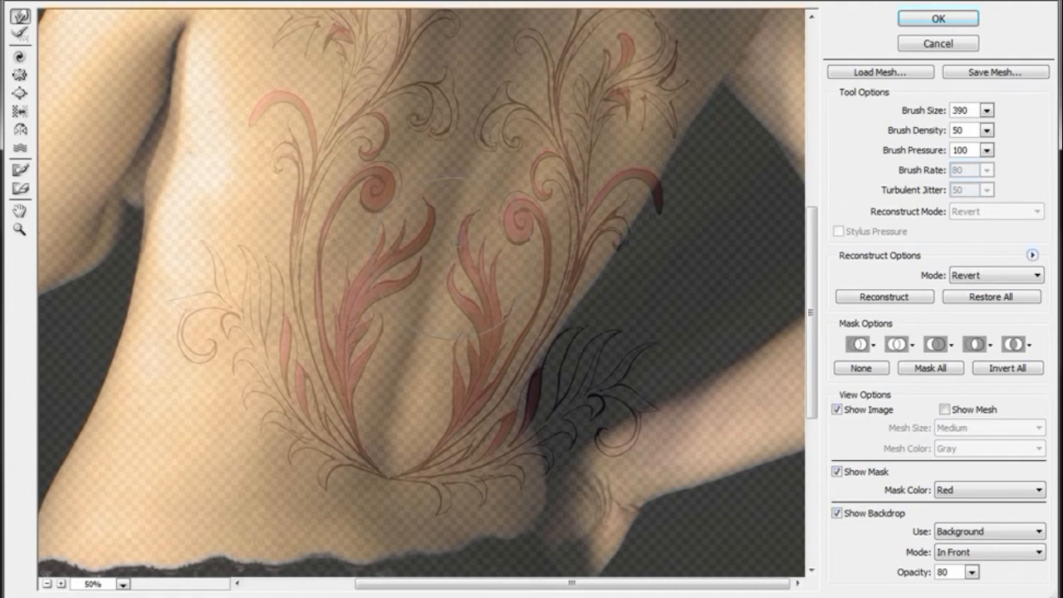
- Forward-warp the upper inner curls on both sides of the spine to follow the spine groove, keeping the brush size at 390
drag(576, 124, 526, 254)
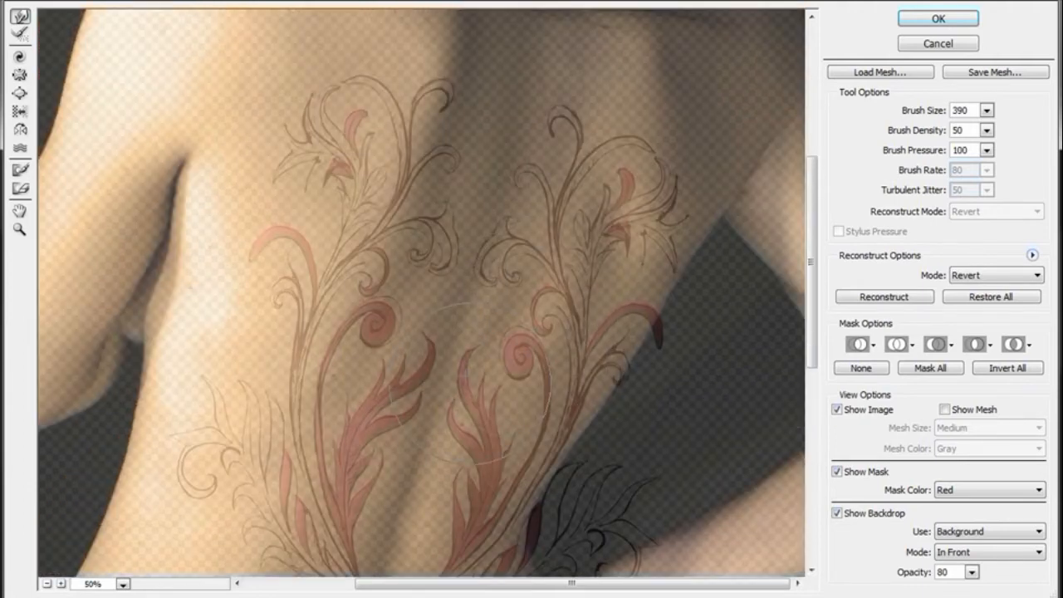
click(20, 212)
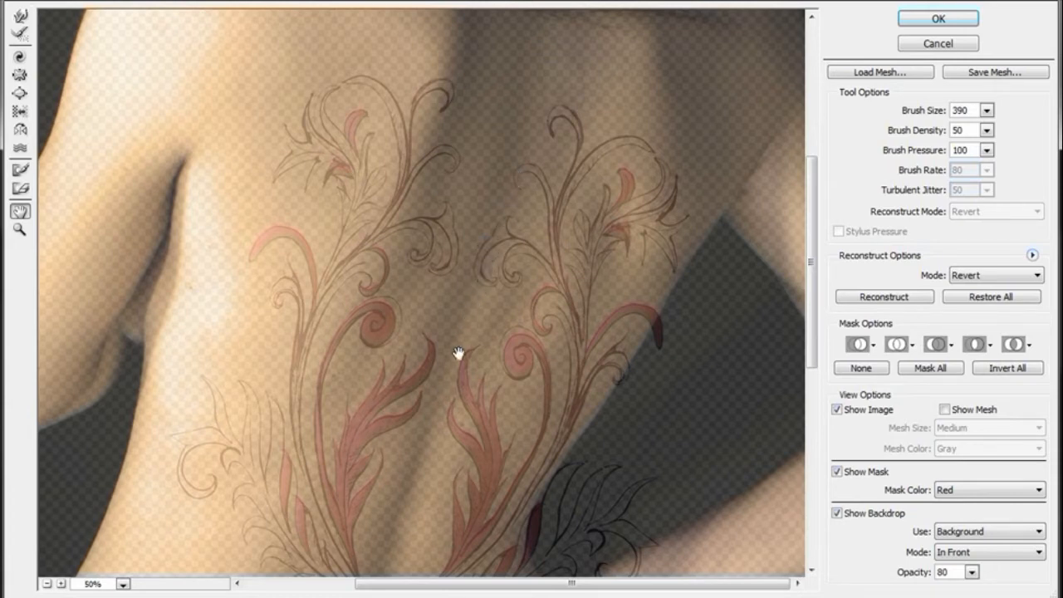
click(20, 17)
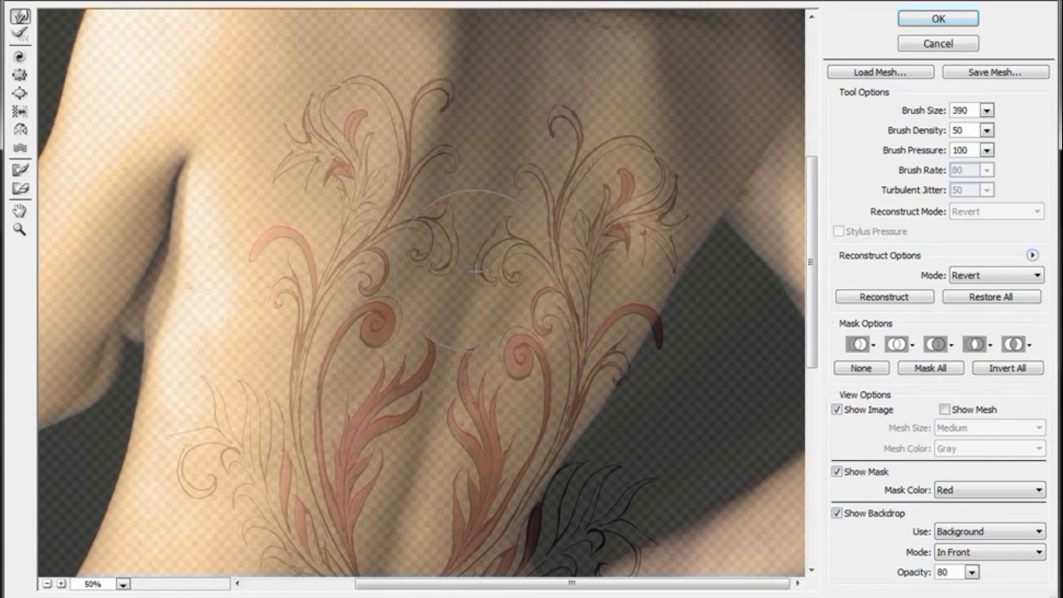
mouse_move(476, 271)
mouse_down()
mouse_move(455, 229)
mouse_move(442, 104)
mouse_move(482, 133)
mouse_up()
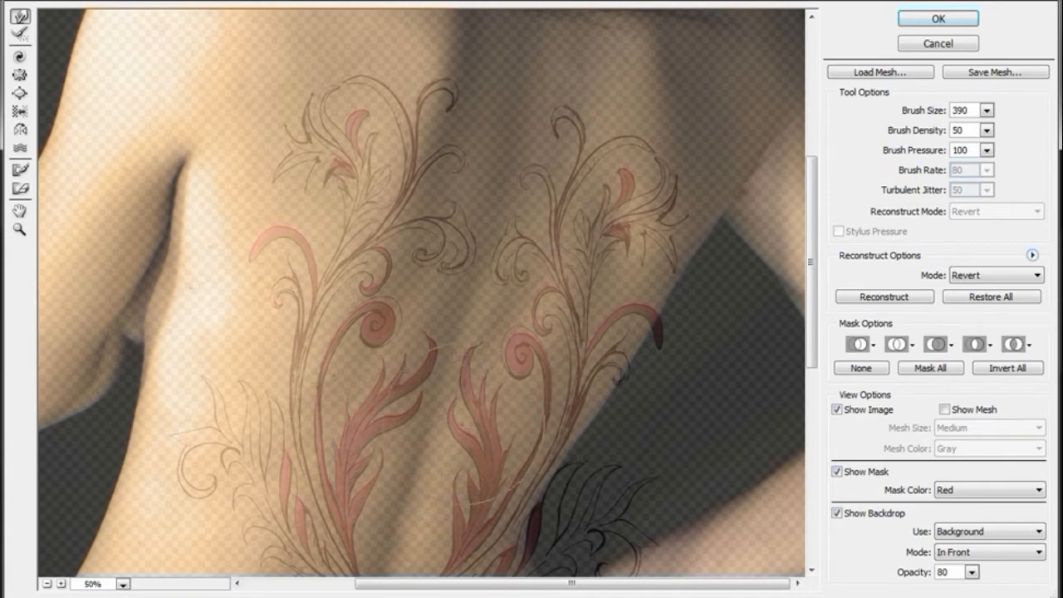
- Set the warp brush size to 97 and tuck the tip of the red curl inside the right edge of the back
click(46, 583)
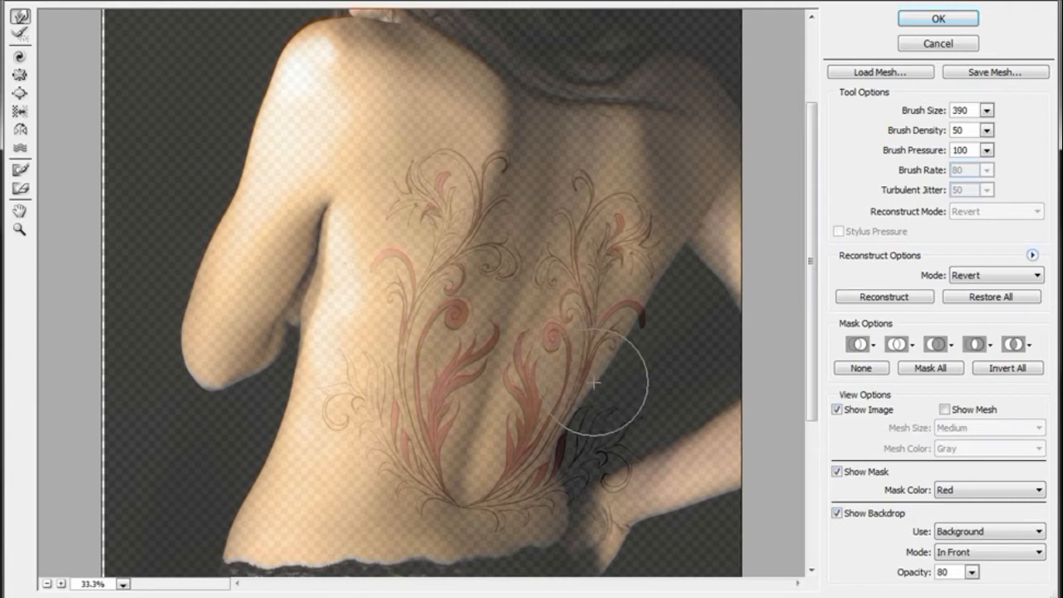
click(20, 230)
click(652, 328)
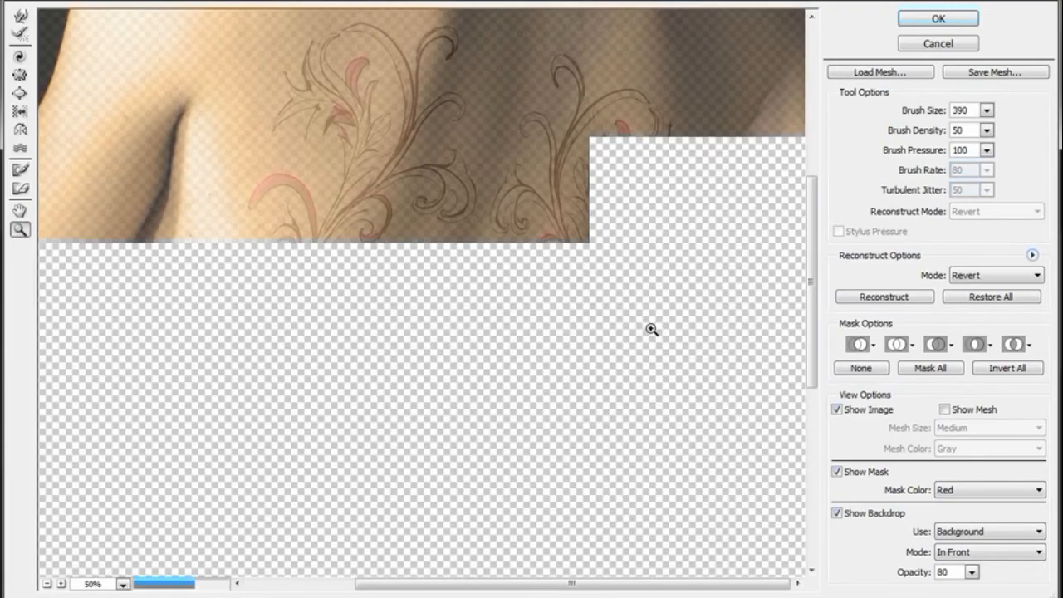
click(669, 284)
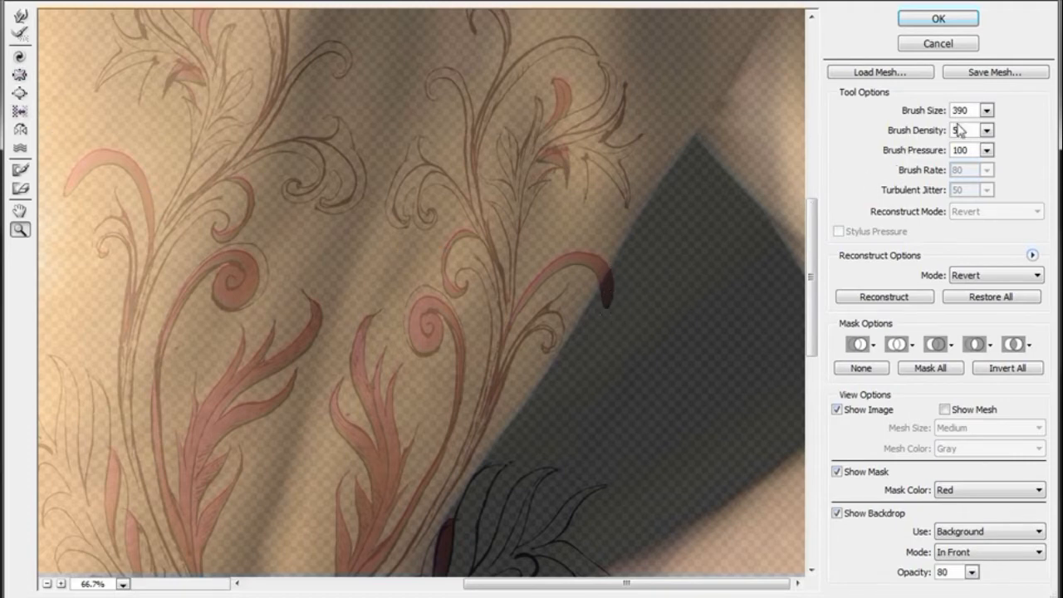
click(987, 110)
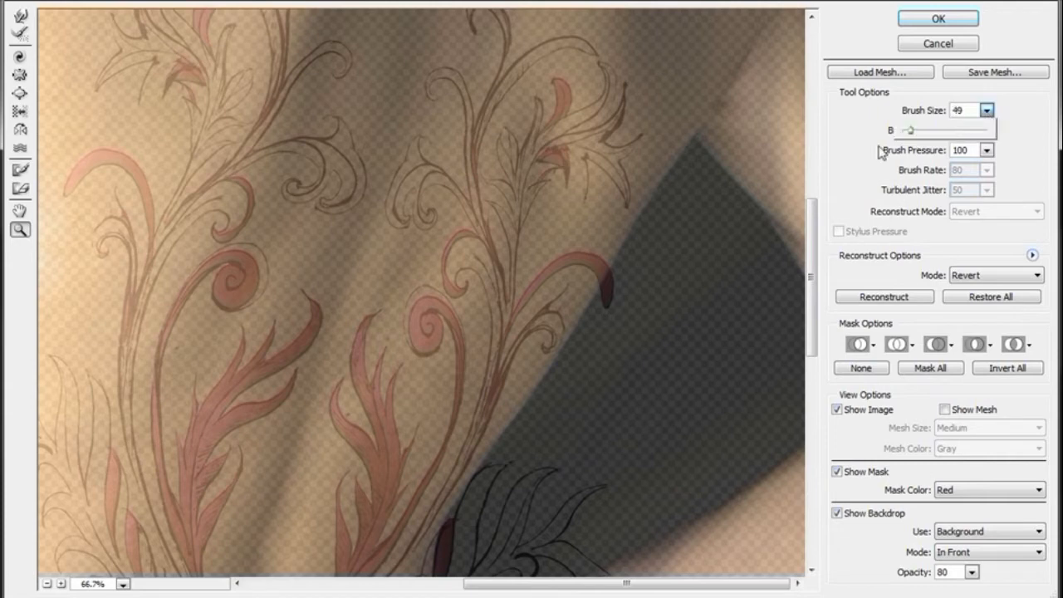
click(21, 15)
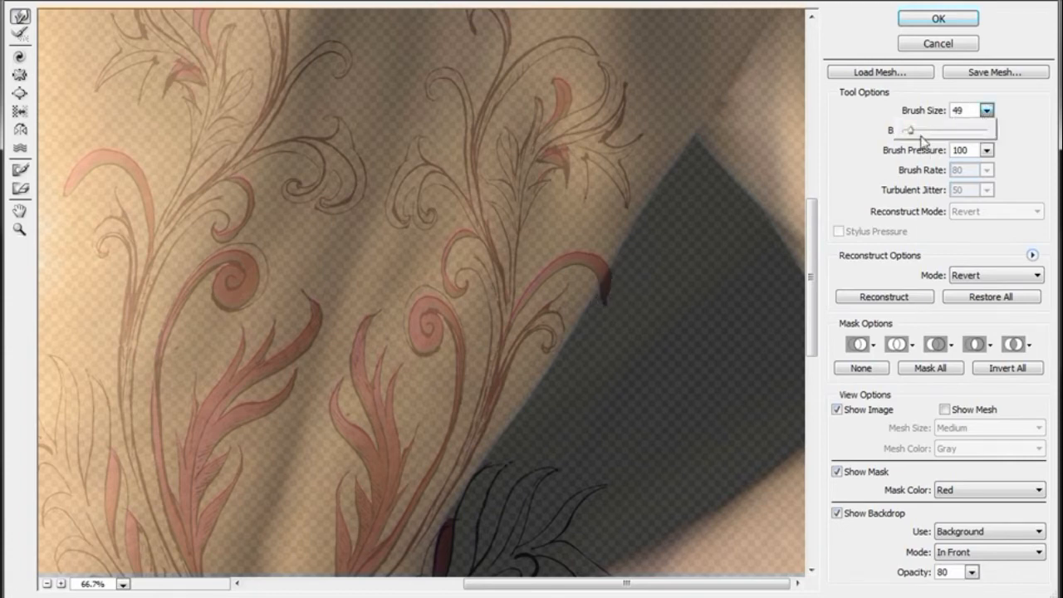
drag(918, 135, 921, 133)
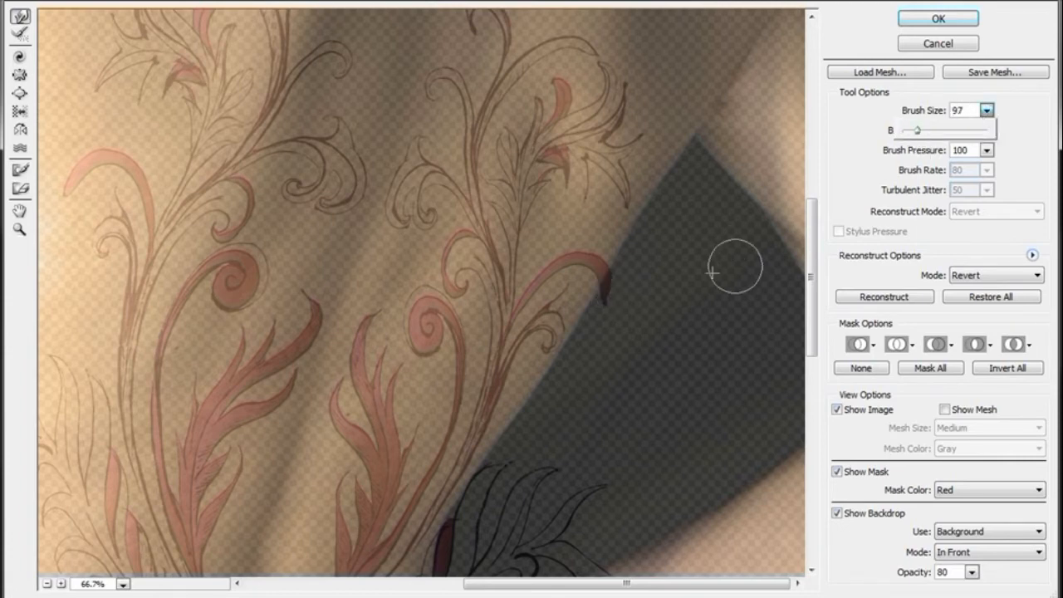
click(625, 281)
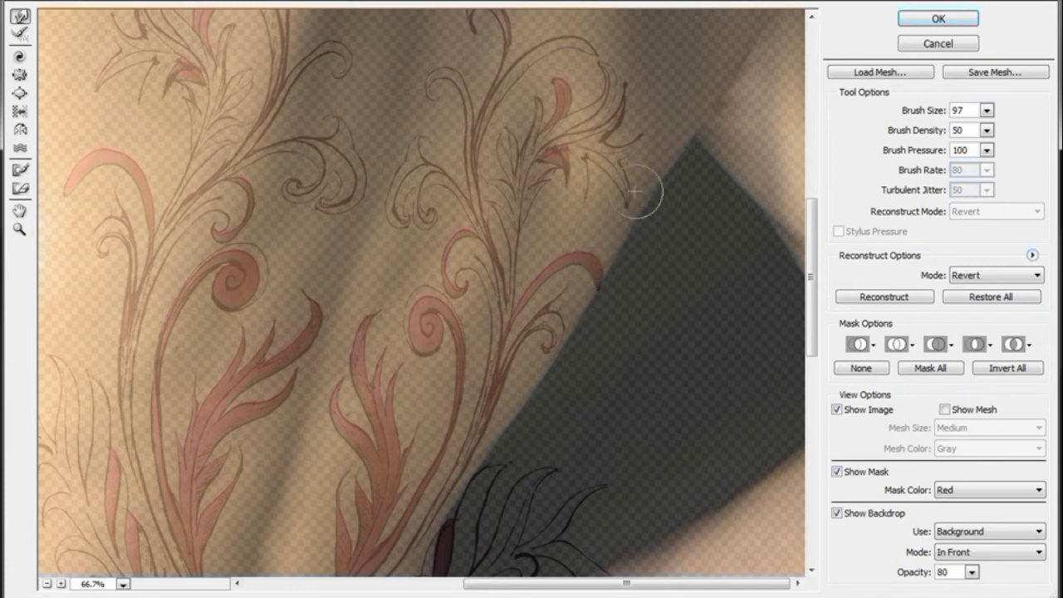
- Set the warp brush size to 348 and push the leaves and scroll overhanging the right side of the waist inward
drag(587, 450, 588, 221)
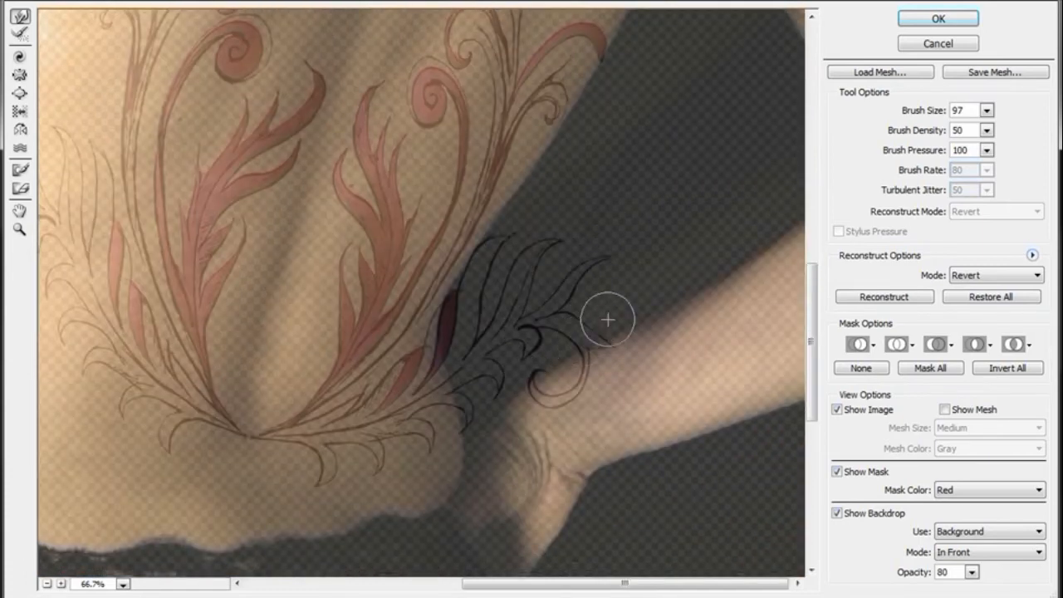
drag(368, 316, 554, 319)
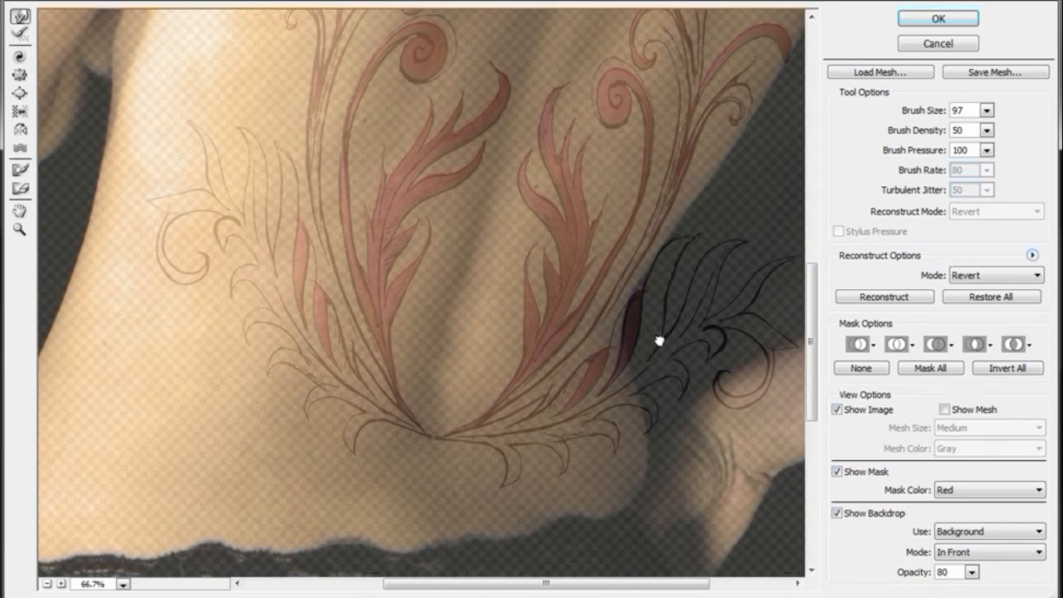
drag(659, 340, 581, 336)
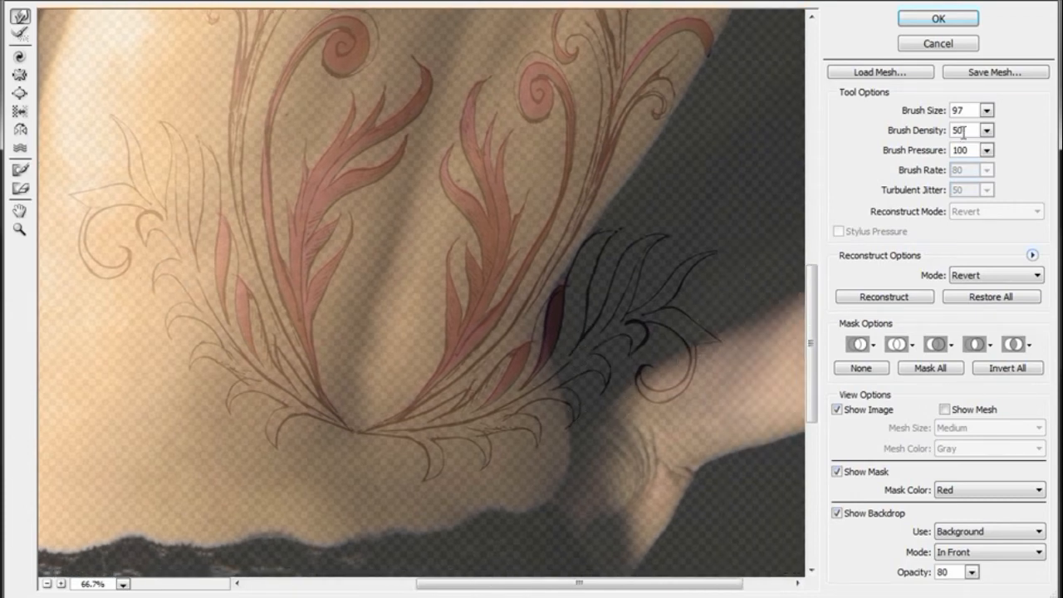
click(986, 111)
drag(954, 133, 956, 133)
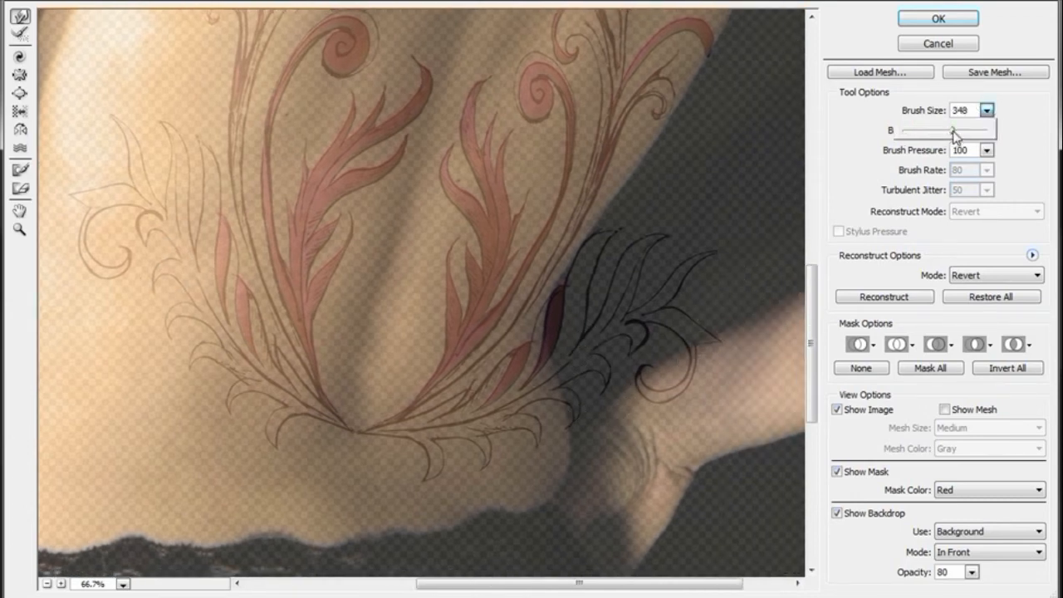
click(681, 353)
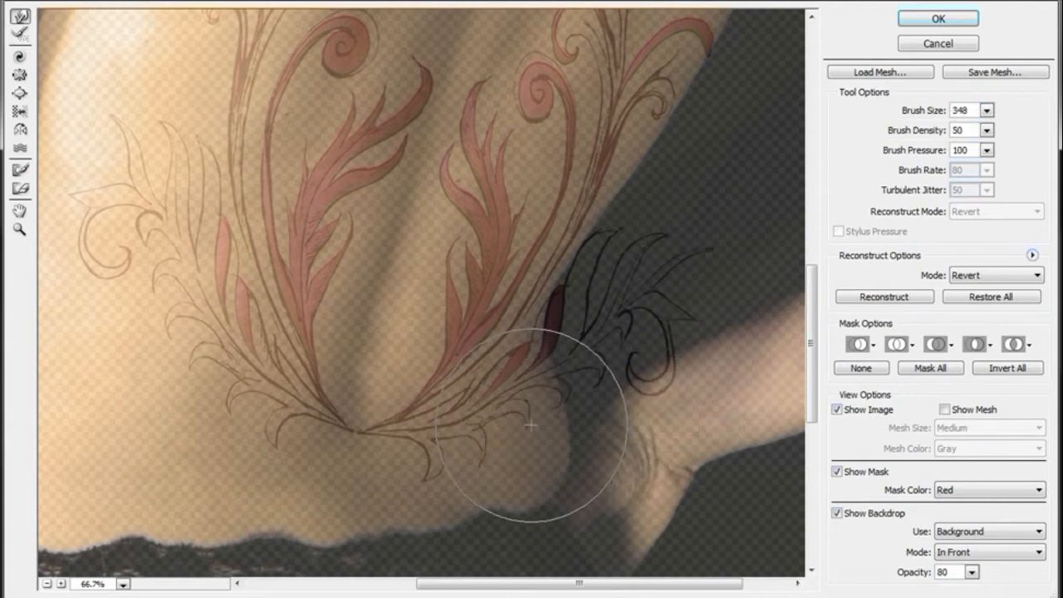
drag(587, 406, 579, 379)
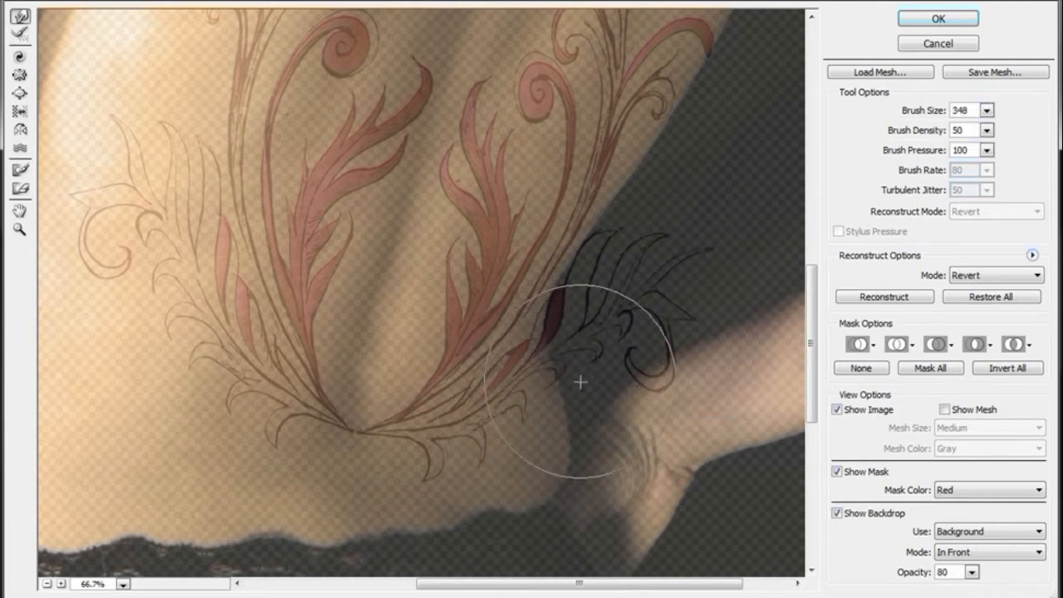
mouse_move(691, 343)
mouse_down()
mouse_move(664, 289)
mouse_move(602, 256)
mouse_move(578, 314)
mouse_move(562, 214)
mouse_move(542, 303)
mouse_move(542, 275)
mouse_move(515, 305)
mouse_up()
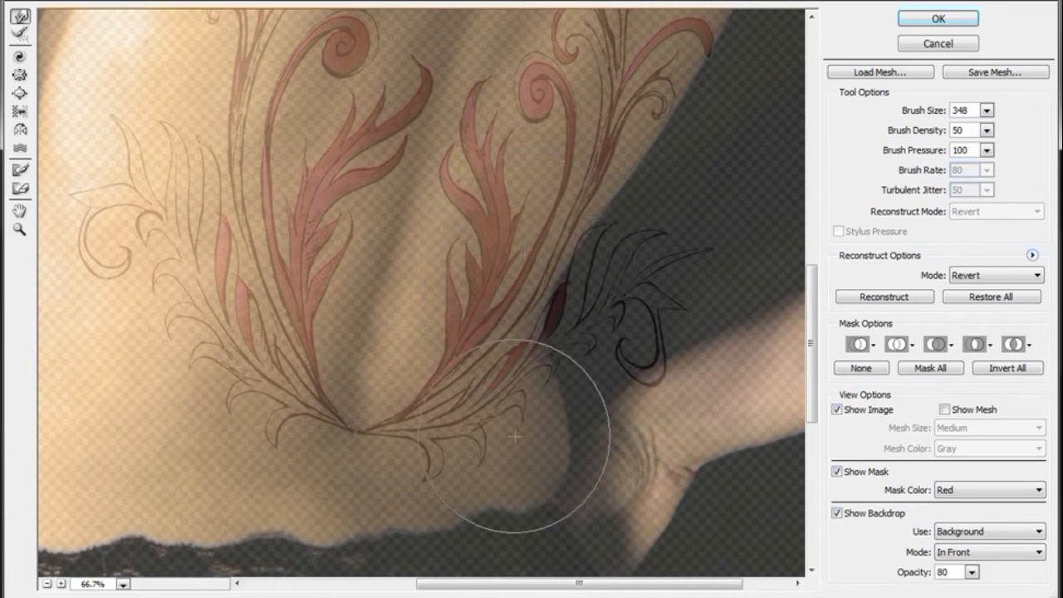
- Set the warp brush size to 247 and compress the overhanging leaves and scroll further toward the right waist contour
click(987, 110)
drag(940, 132, 937, 132)
click(662, 370)
drag(660, 368, 651, 357)
drag(605, 268, 601, 257)
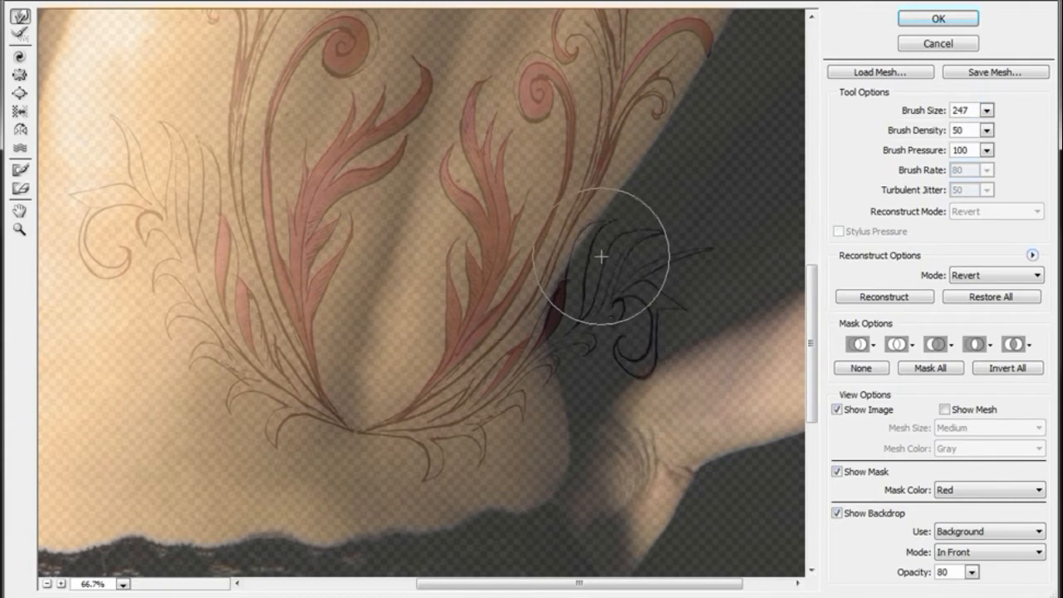
drag(688, 288, 700, 252)
mouse_move(673, 329)
mouse_down()
mouse_move(589, 334)
mouse_move(579, 324)
mouse_move(584, 340)
mouse_move(573, 331)
mouse_move(617, 344)
mouse_move(609, 331)
mouse_move(642, 321)
mouse_move(619, 291)
mouse_move(589, 310)
mouse_move(560, 305)
mouse_move(662, 342)
mouse_move(660, 355)
mouse_move(645, 333)
mouse_move(638, 371)
mouse_move(631, 257)
mouse_move(697, 229)
mouse_move(679, 293)
mouse_move(676, 283)
mouse_move(686, 307)
mouse_move(666, 298)
mouse_move(657, 326)
mouse_move(637, 313)
mouse_move(636, 341)
mouse_move(566, 342)
mouse_move(544, 321)
mouse_move(578, 259)
mouse_move(564, 260)
mouse_move(578, 232)
mouse_move(571, 214)
mouse_move(517, 291)
mouse_move(553, 201)
mouse_move(537, 125)
mouse_move(532, 246)
mouse_move(556, 274)
mouse_move(556, 364)
mouse_move(541, 362)
mouse_move(525, 420)
mouse_move(488, 449)
mouse_up()
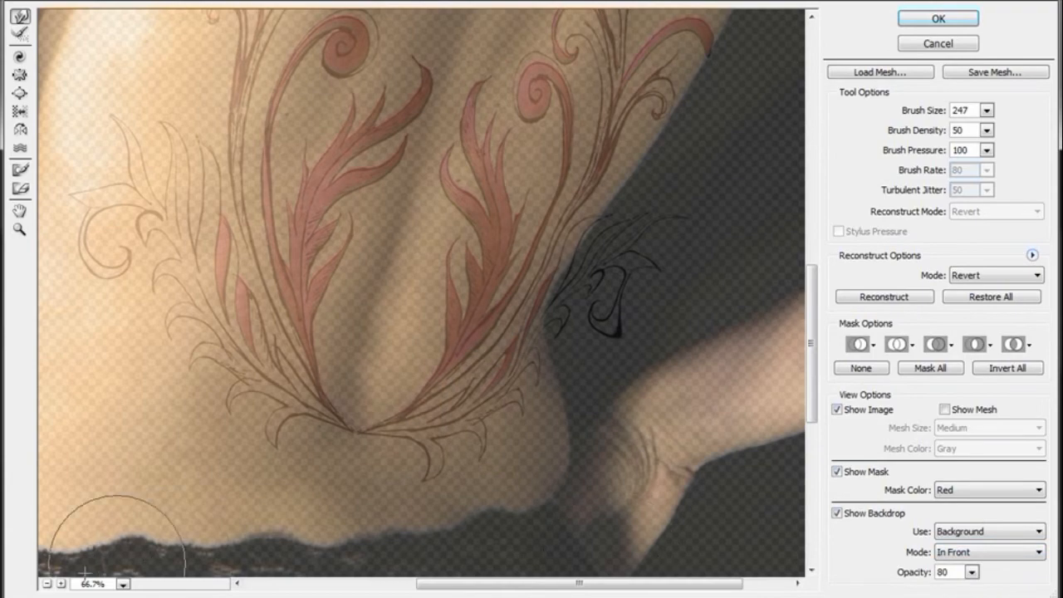
- Tuck the remaining scroll into the right waist edge and refine the nearby leaves, warping with brush sizes 372, 163 and 402
click(46, 585)
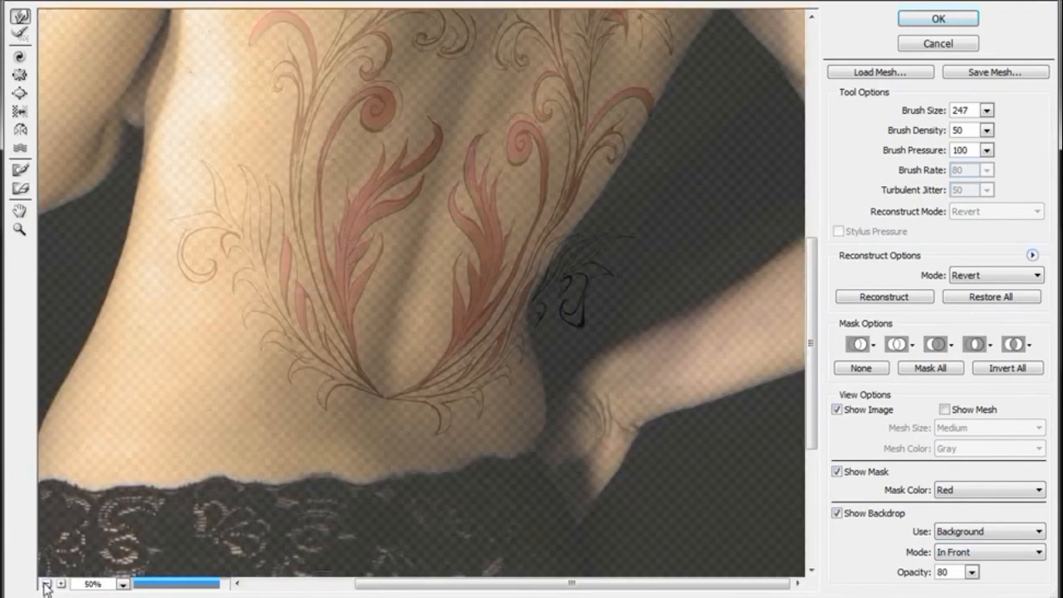
click(47, 585)
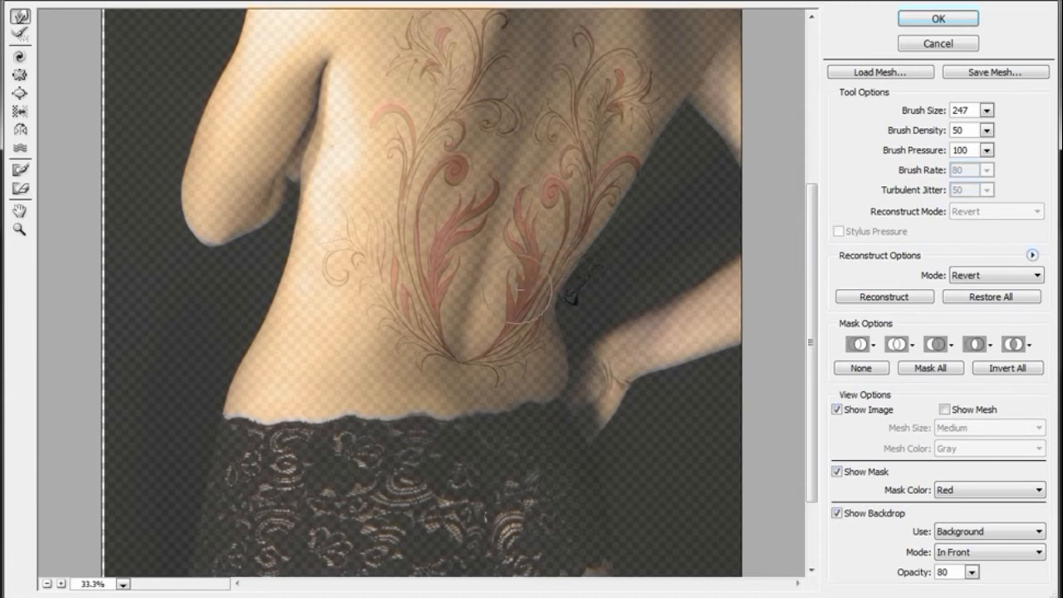
click(987, 109)
click(957, 137)
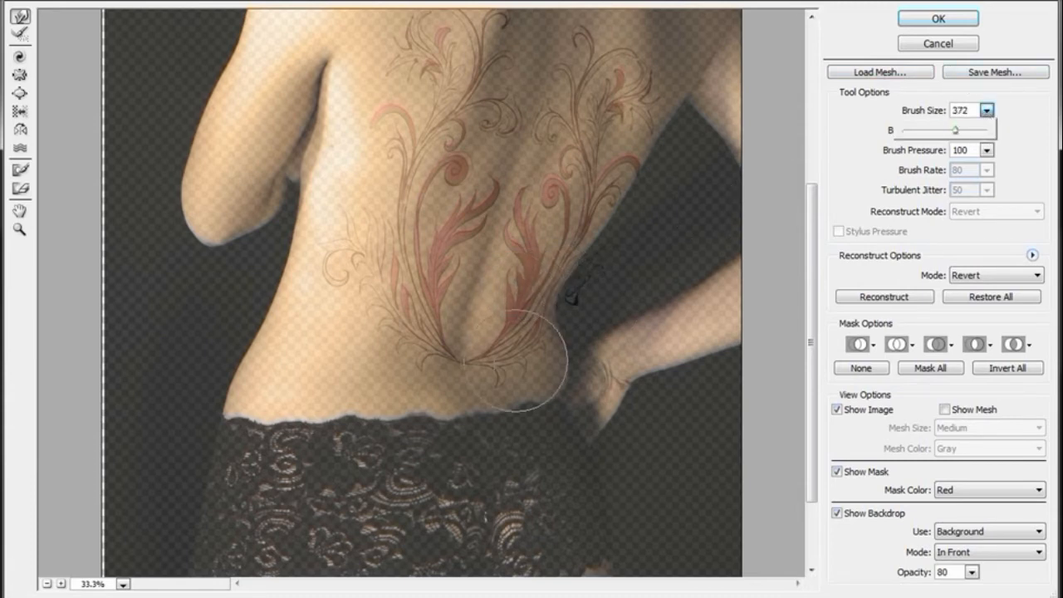
click(517, 291)
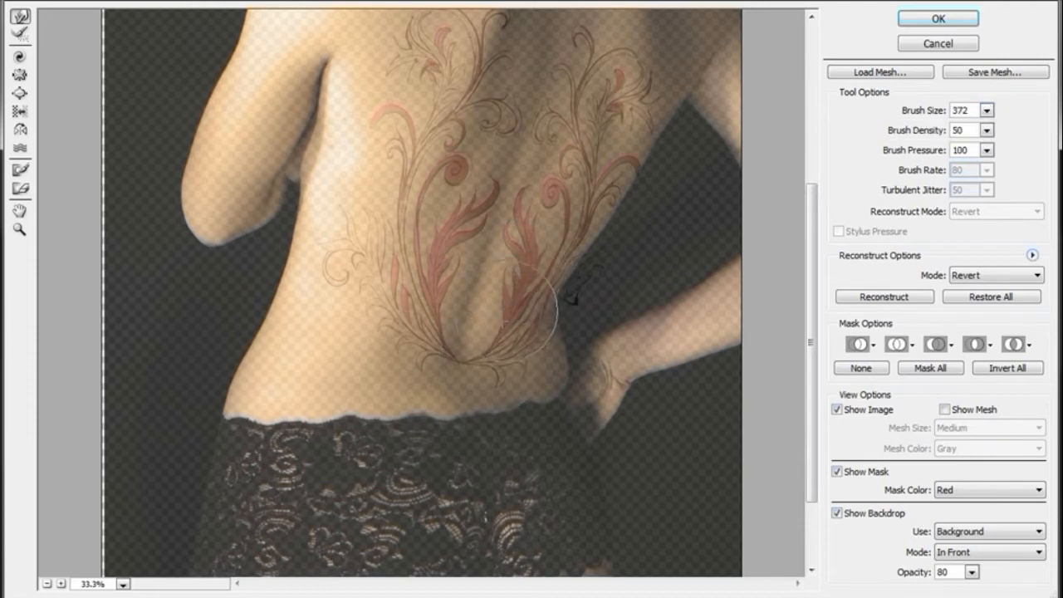
key(bracketleft)
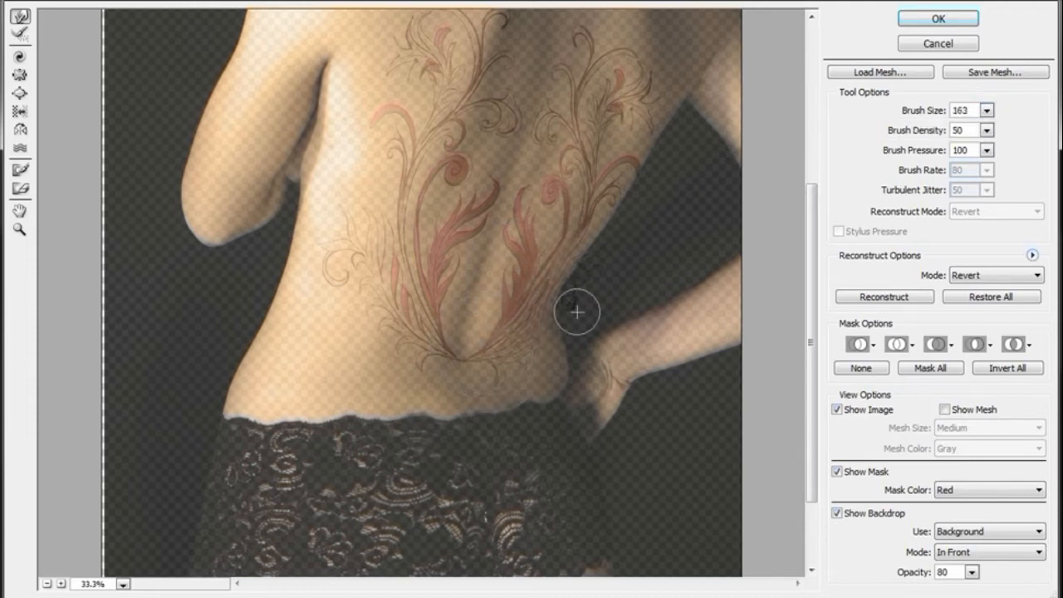
click(986, 112)
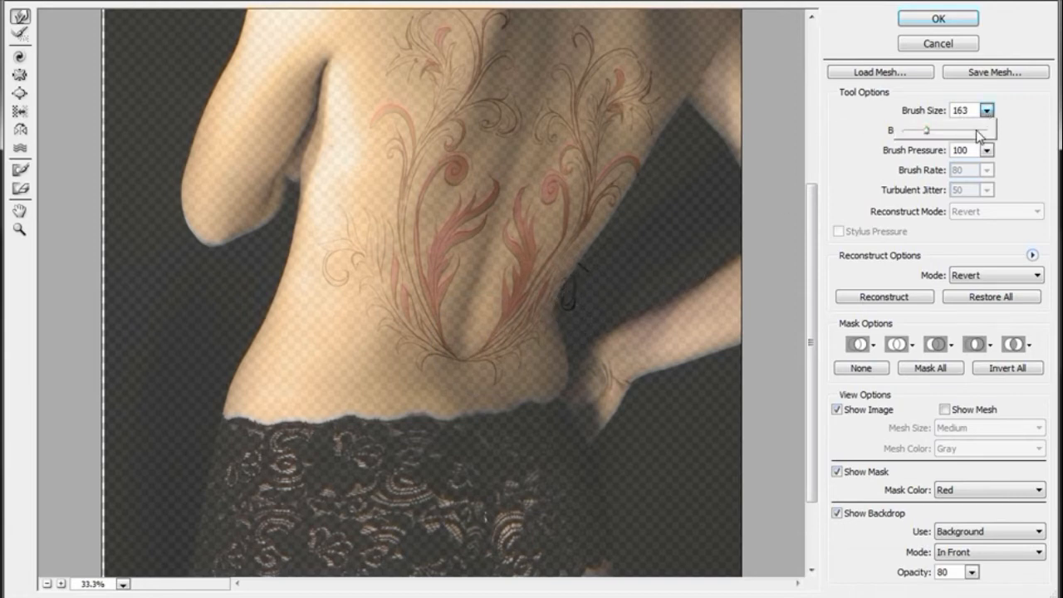
click(584, 290)
mouse_move(589, 264)
mouse_down()
mouse_move(569, 319)
mouse_move(565, 311)
mouse_move(587, 314)
mouse_move(575, 304)
mouse_move(585, 295)
mouse_move(569, 302)
mouse_move(584, 276)
mouse_move(569, 299)
mouse_move(538, 288)
mouse_move(597, 282)
mouse_move(588, 255)
mouse_move(589, 271)
mouse_move(646, 230)
mouse_move(580, 244)
mouse_move(589, 240)
mouse_move(542, 287)
mouse_up()
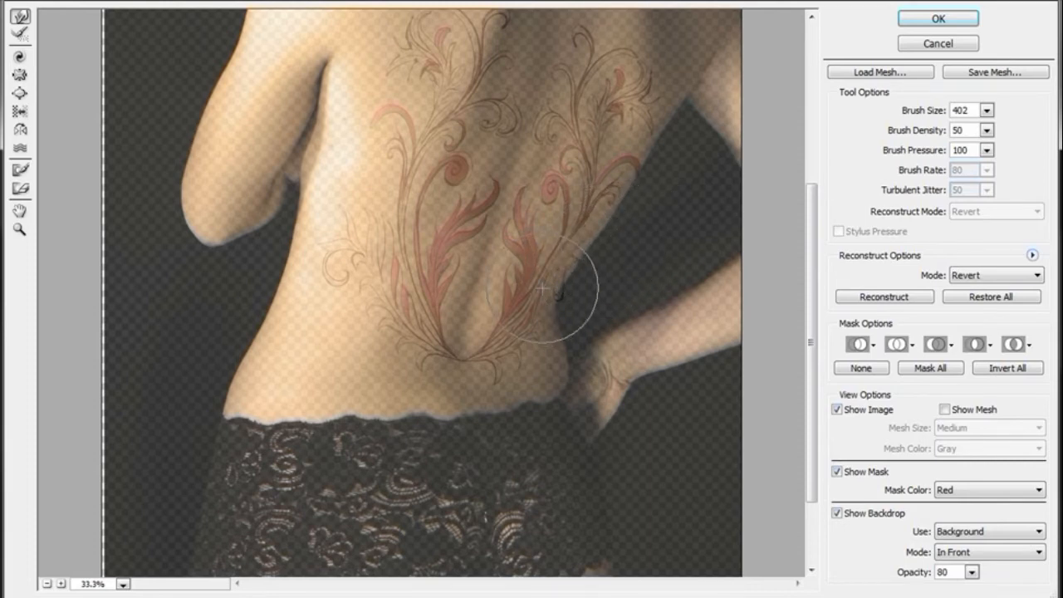
drag(542, 288, 538, 279)
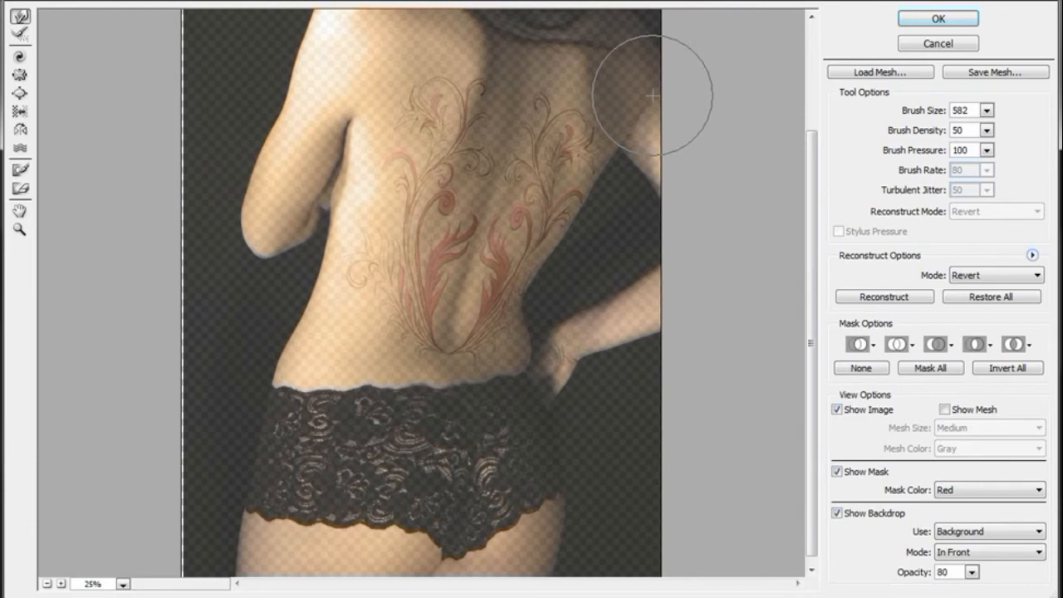
- Apply the Liquify warp and nudge the tattoo slightly left on the back
click(903, 19)
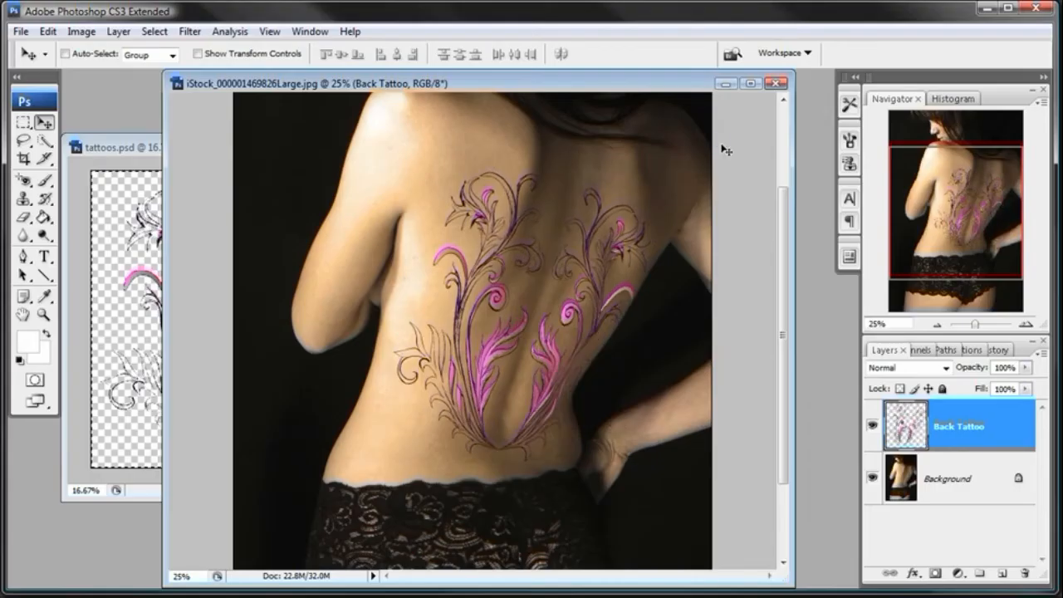
key(ctrl+z)
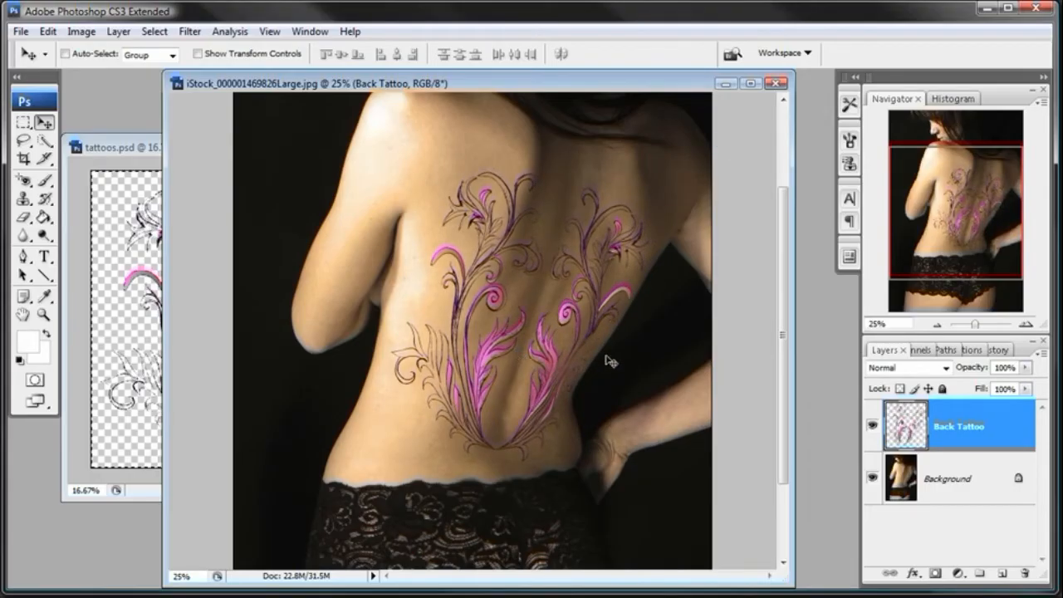
- Compare the tattoo before and after warping by stepping back to the Rasterize Layer history state and returning to the latest Move state
click(999, 350)
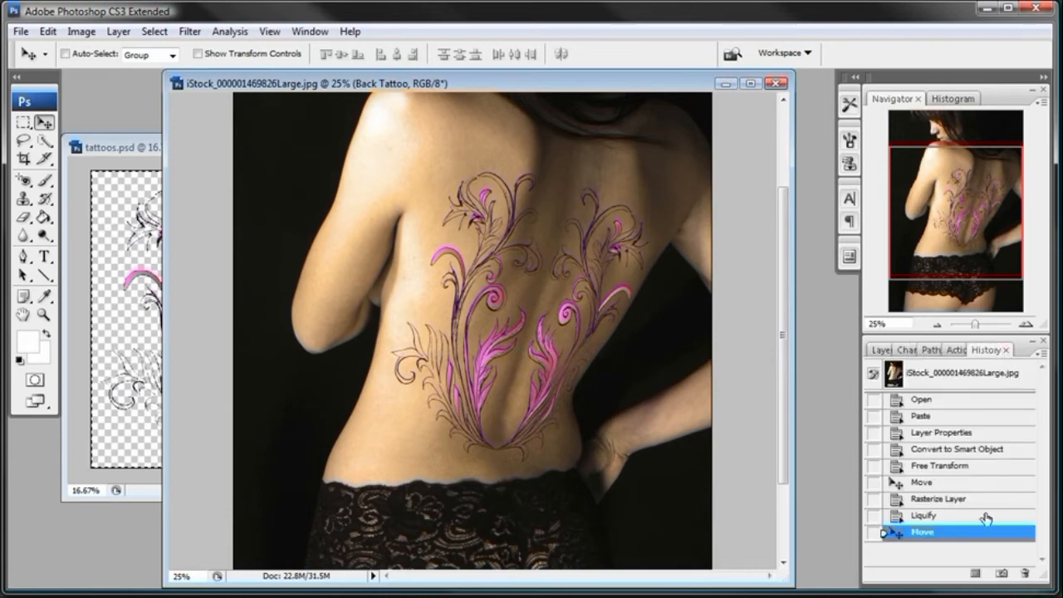
click(986, 517)
click(976, 499)
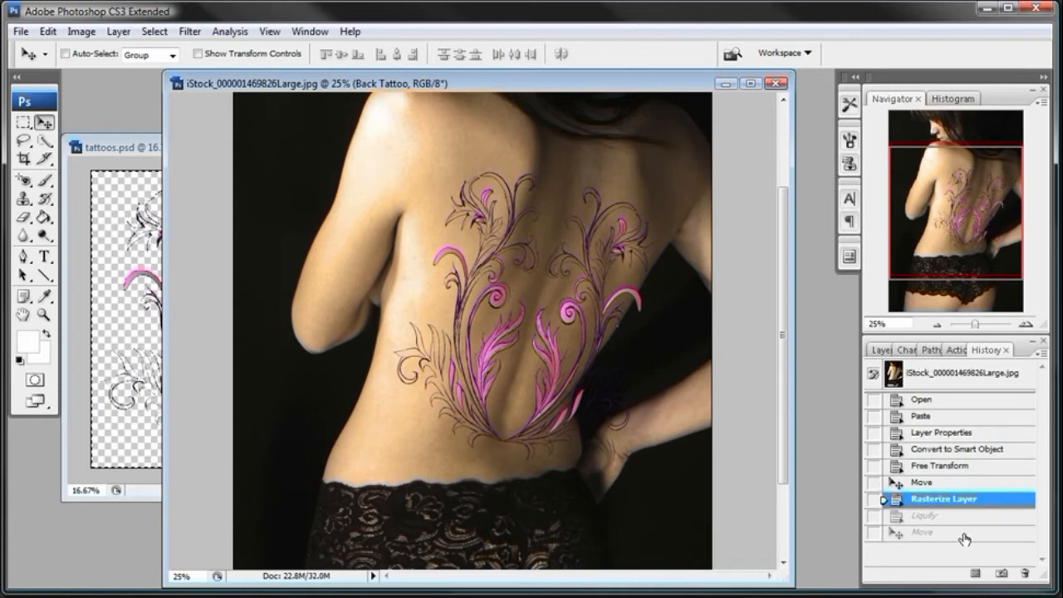
click(964, 533)
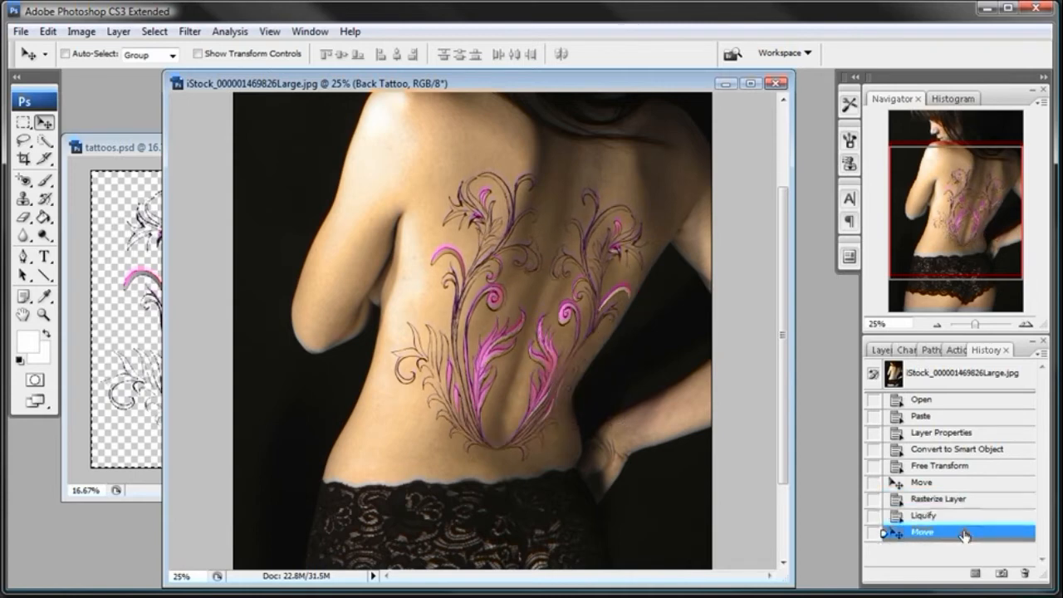
- Blend the Back Tattoo layer into the skin with Multiply mode and 60% opacity
key(F7)
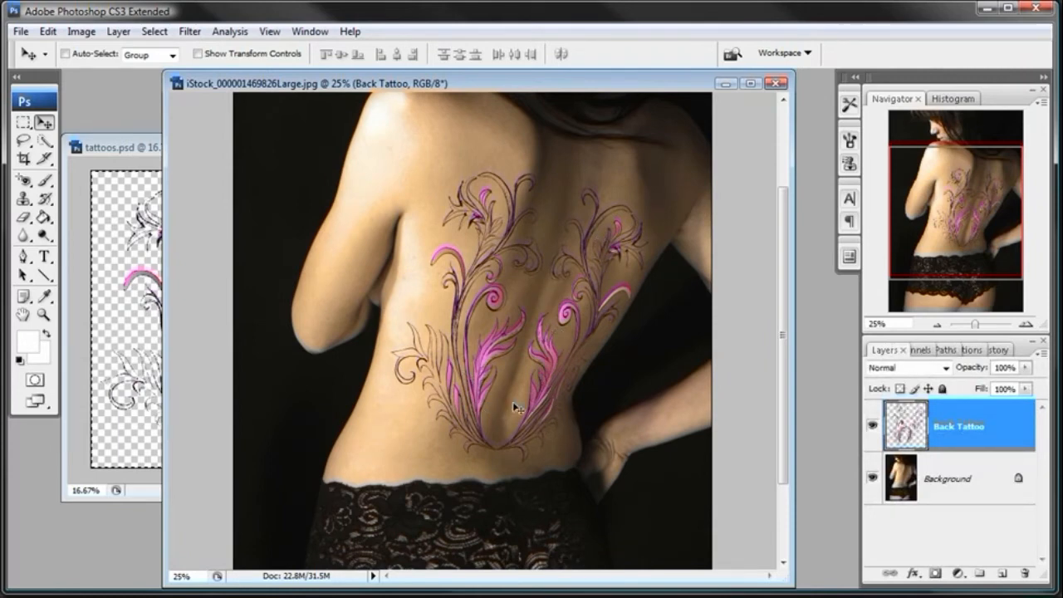
click(947, 368)
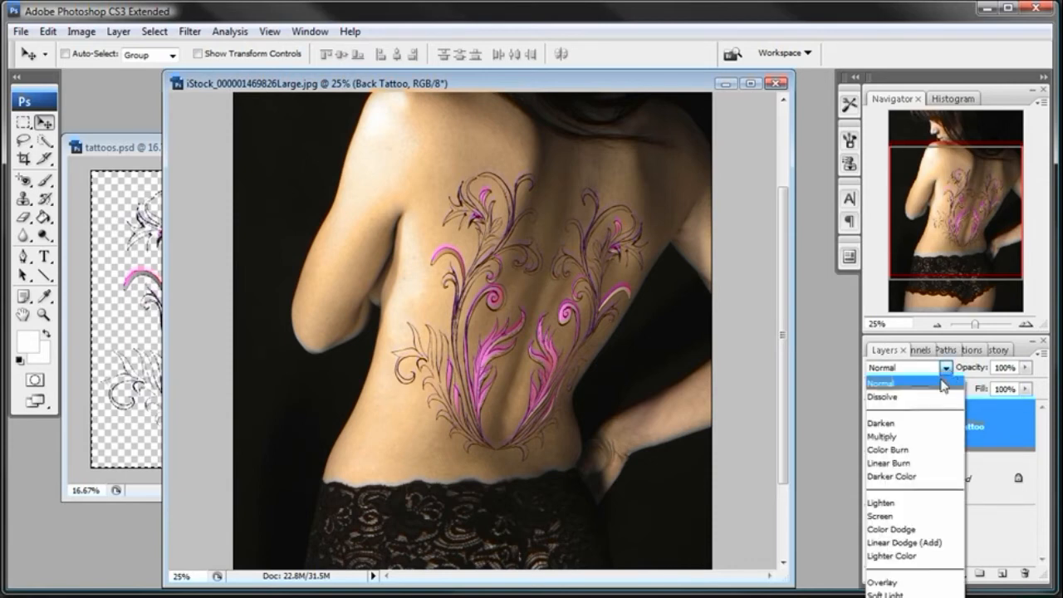
click(932, 437)
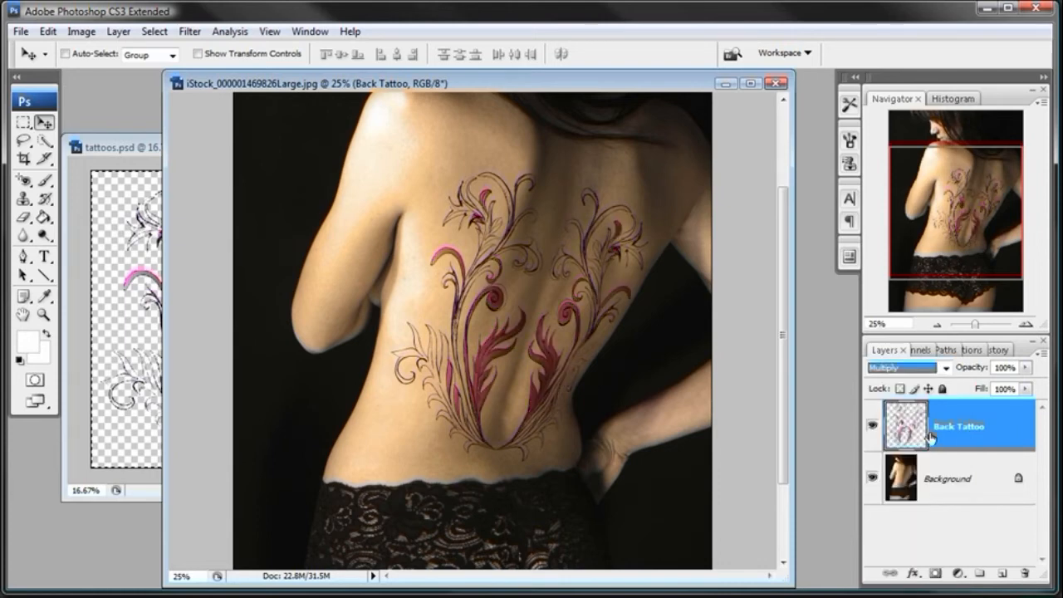
click(1027, 368)
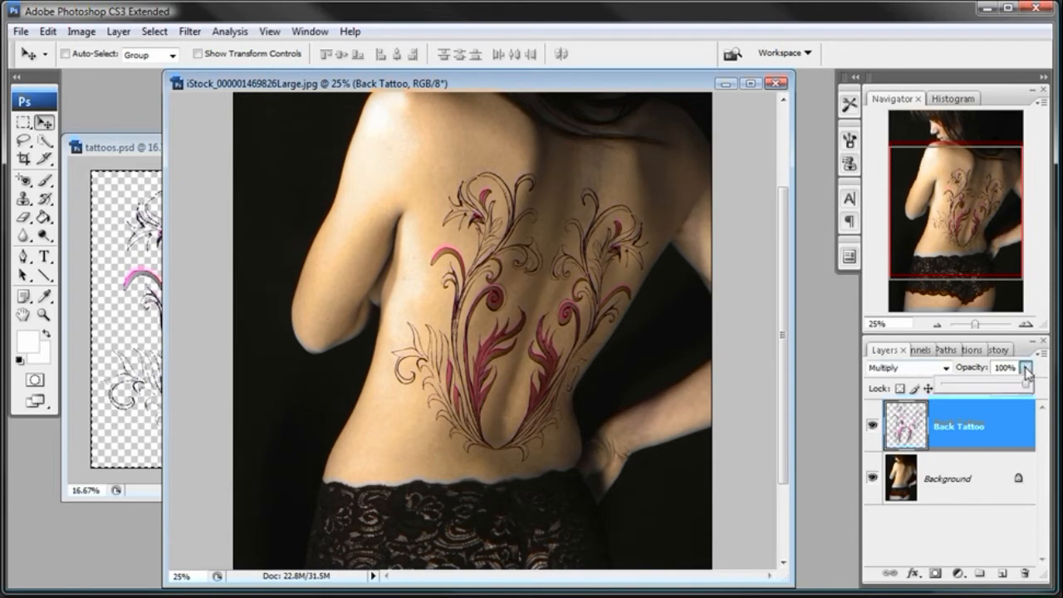
drag(1003, 386, 990, 386)
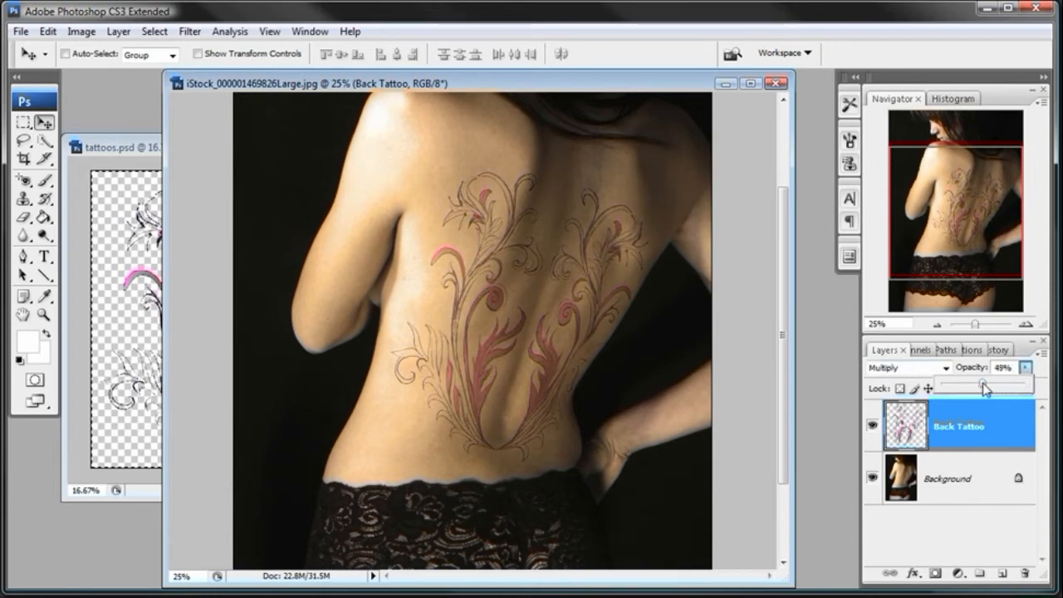
drag(990, 386, 992, 385)
- Add 14.21% uniform, non-monochromatic noise to the Back Tattoo layer, checking the preview against the skin grain at 200% zoom
click(44, 315)
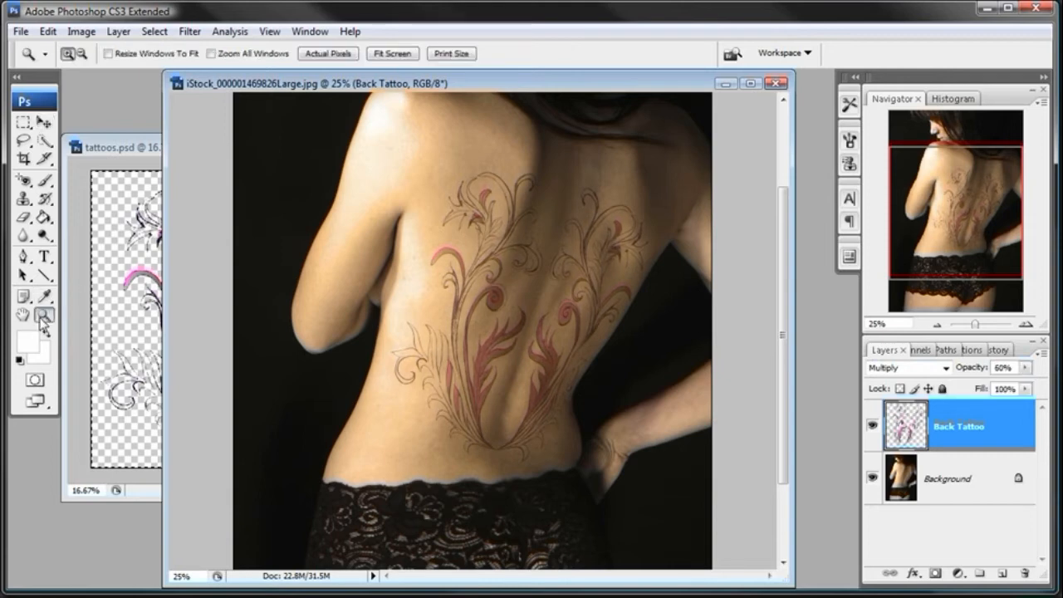
click(502, 380)
click(504, 363)
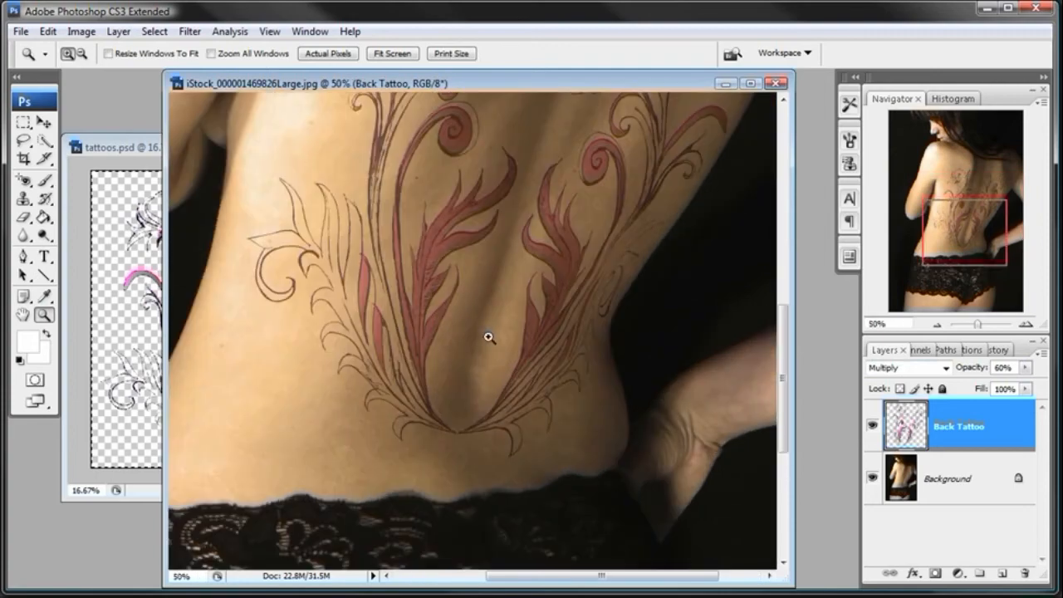
click(441, 323)
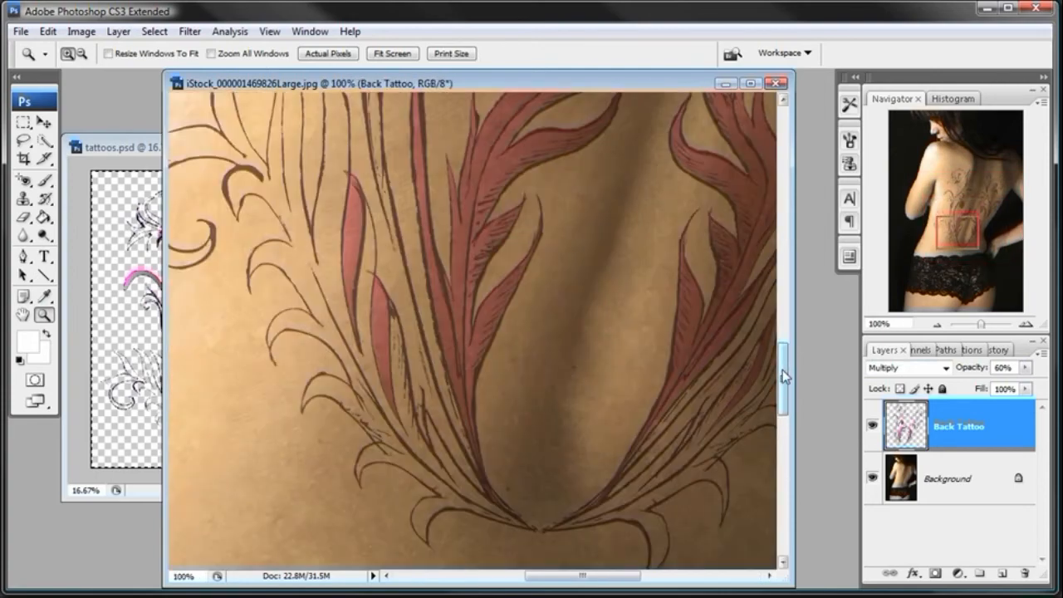
drag(782, 377, 783, 363)
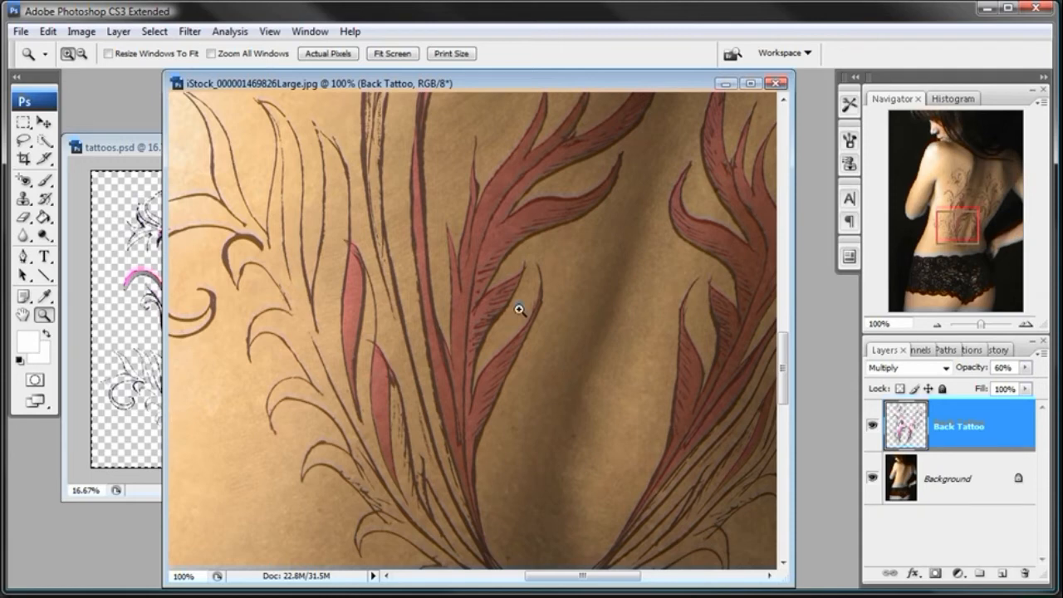
click(200, 32)
mouse_move(338, 246)
click(412, 245)
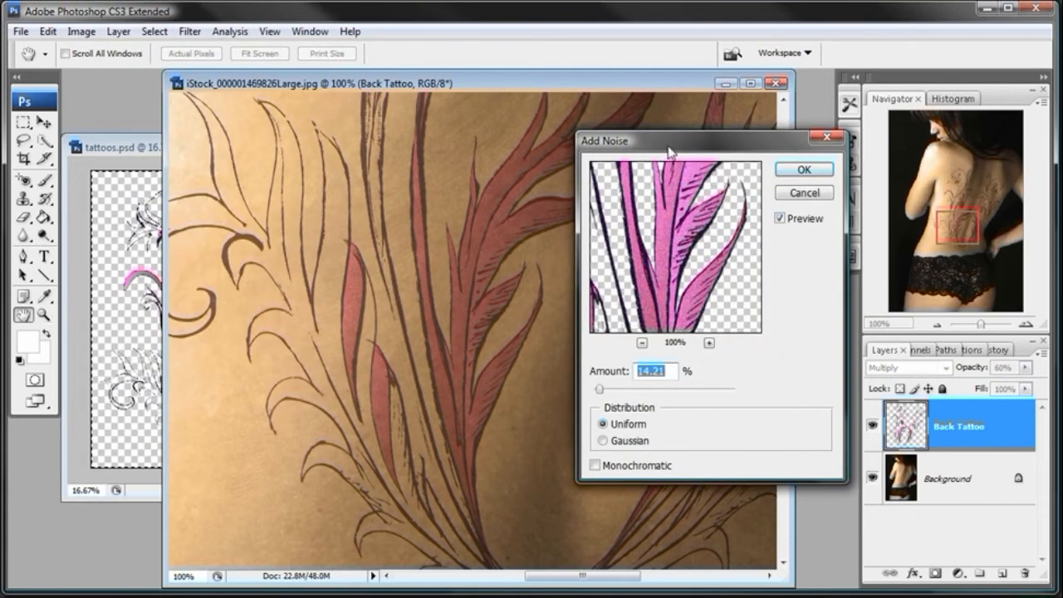
drag(664, 142, 671, 184)
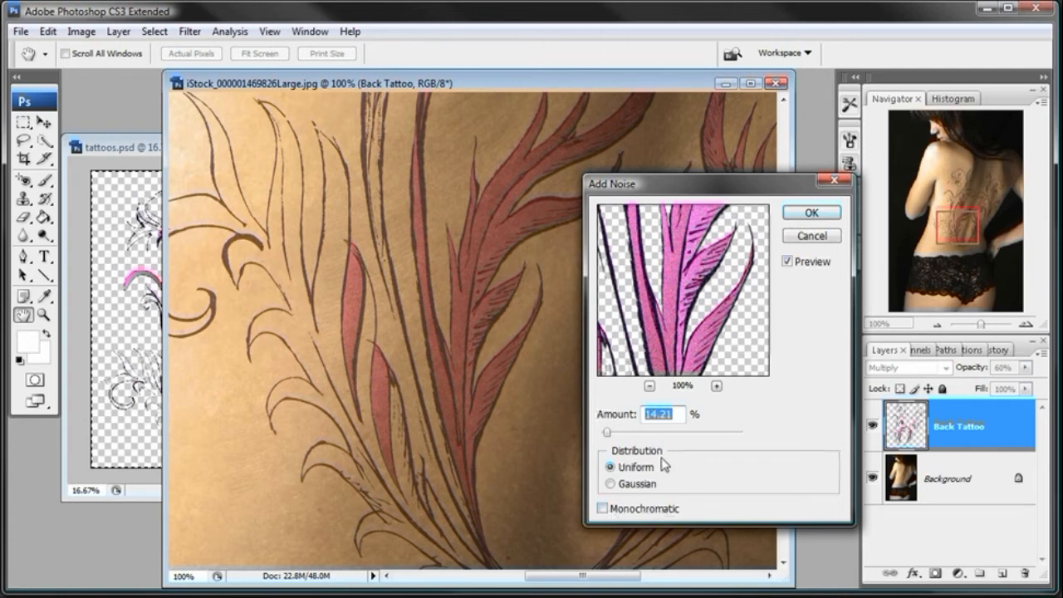
click(269, 31)
click(290, 135)
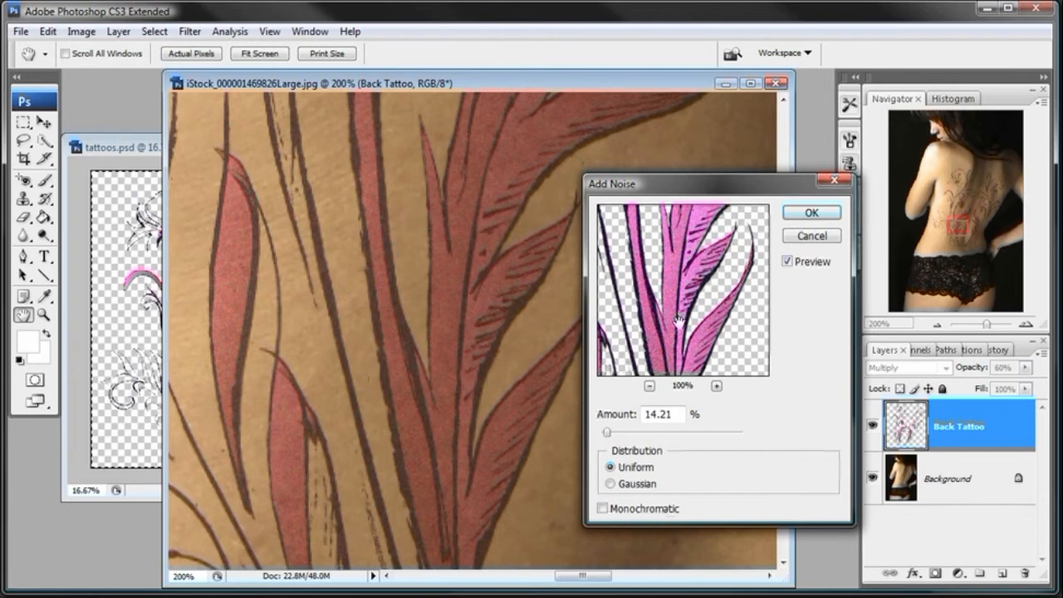
click(786, 261)
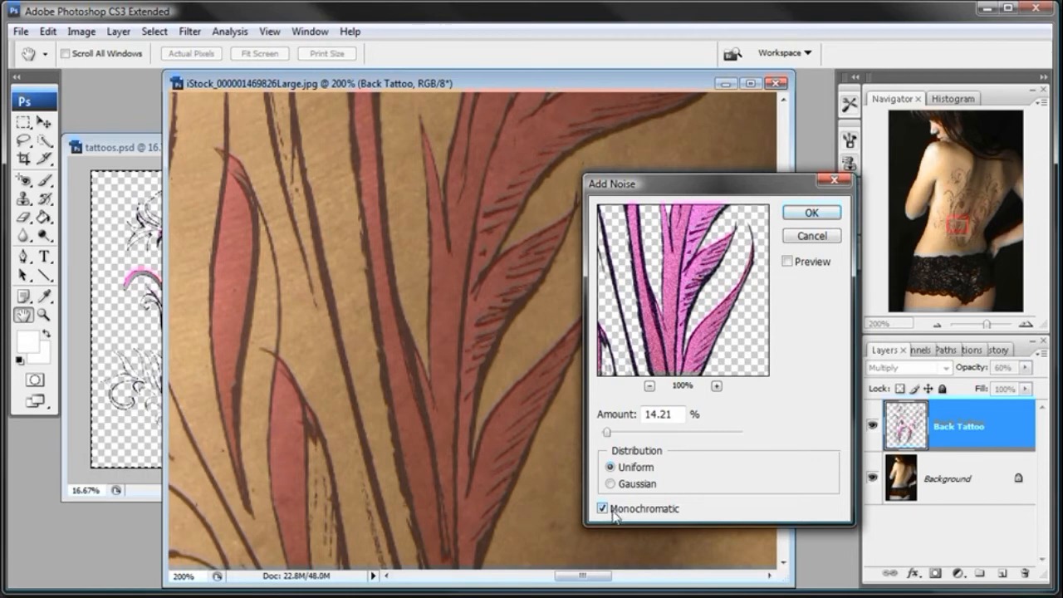
click(786, 262)
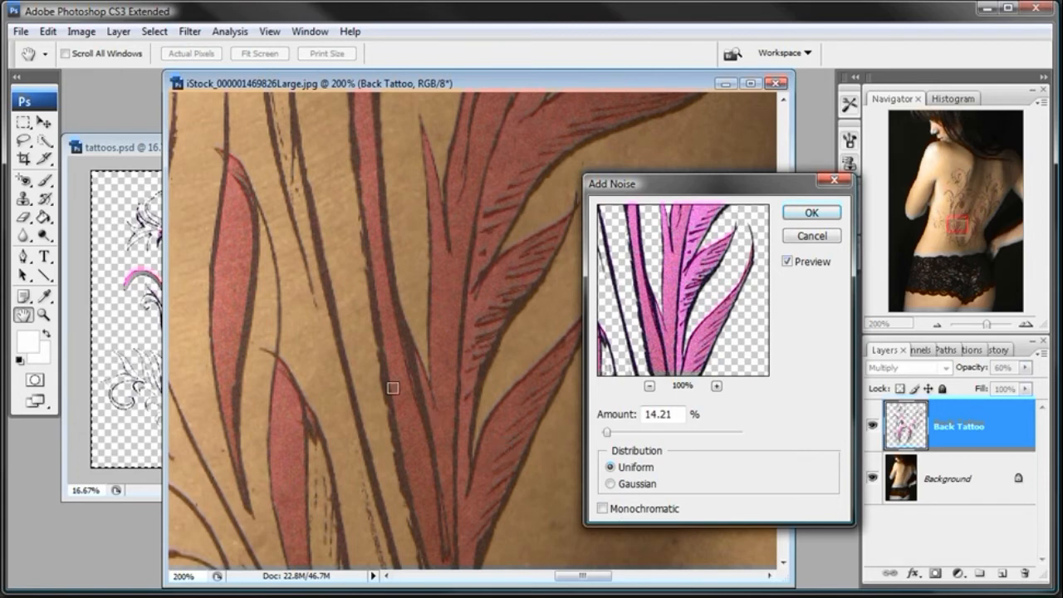
click(809, 213)
- Compare the tattoo up close without and with noise using the Master Opacity Change and Add Noise history states
click(936, 324)
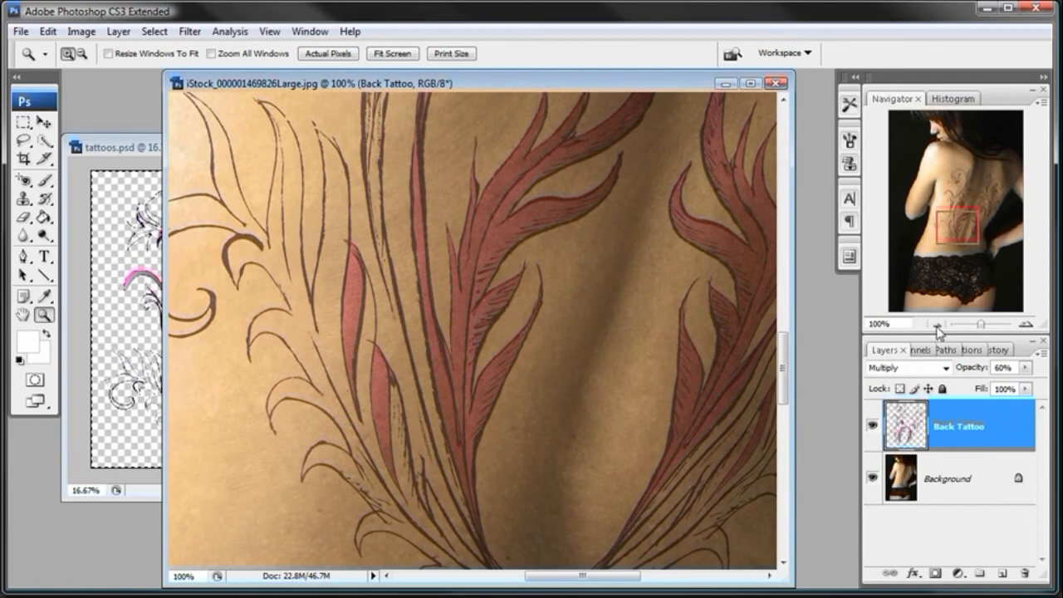
click(434, 342)
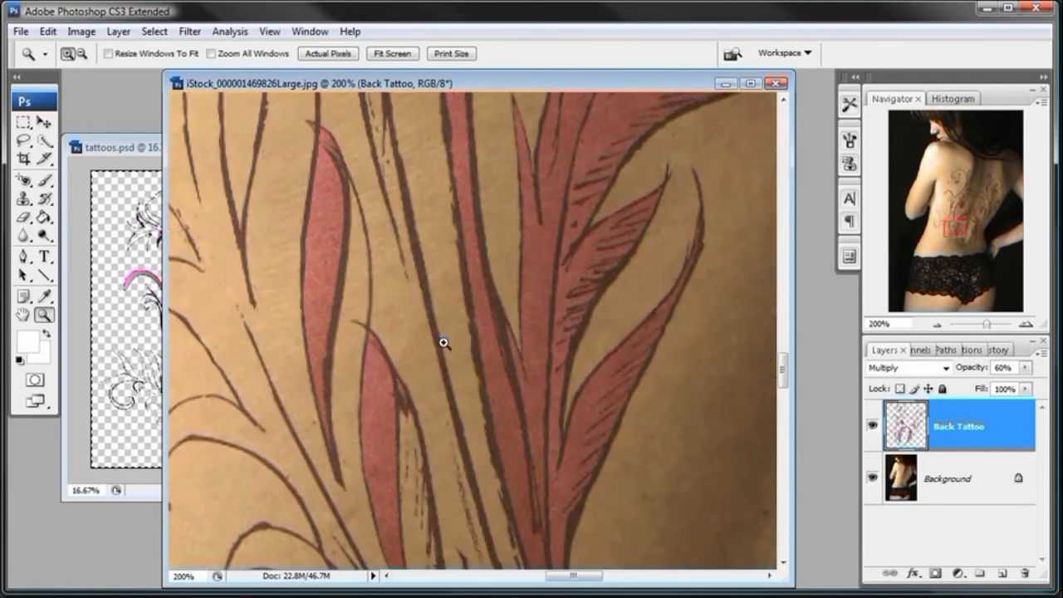
click(445, 343)
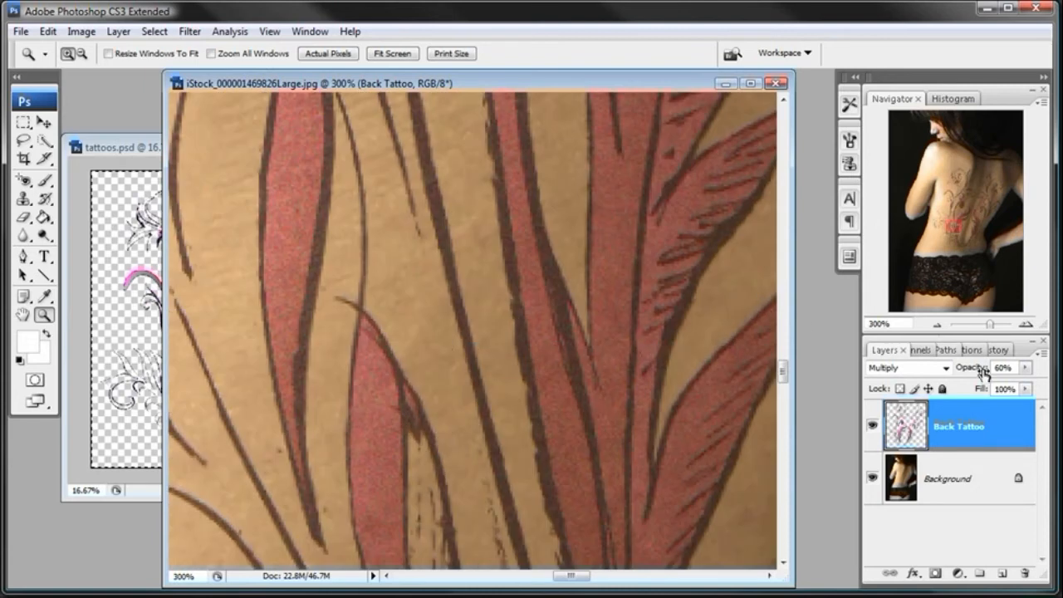
click(999, 350)
scroll(1034, 507, down, 1)
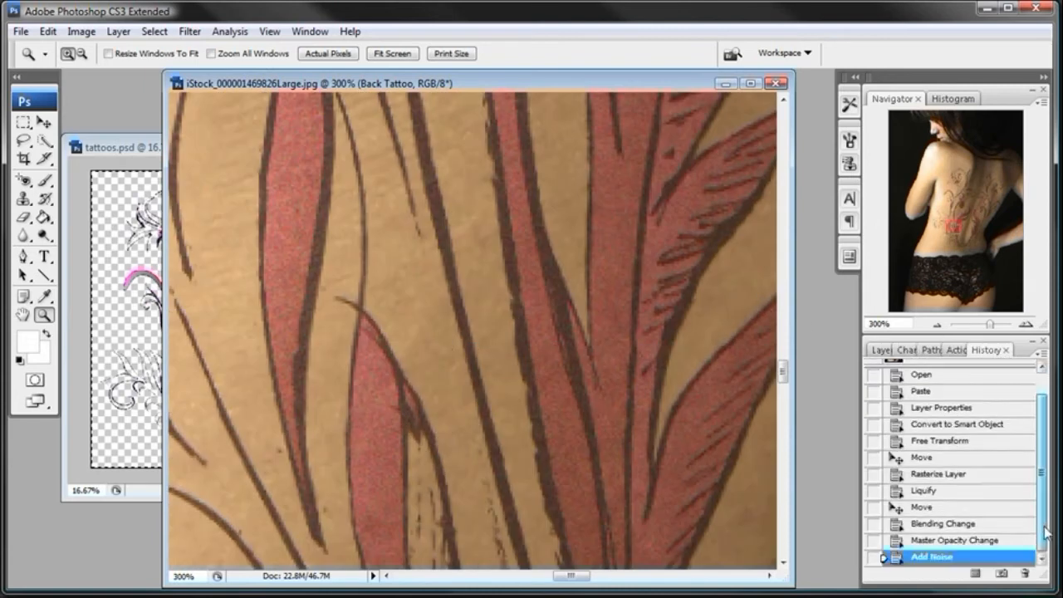
click(955, 525)
click(959, 540)
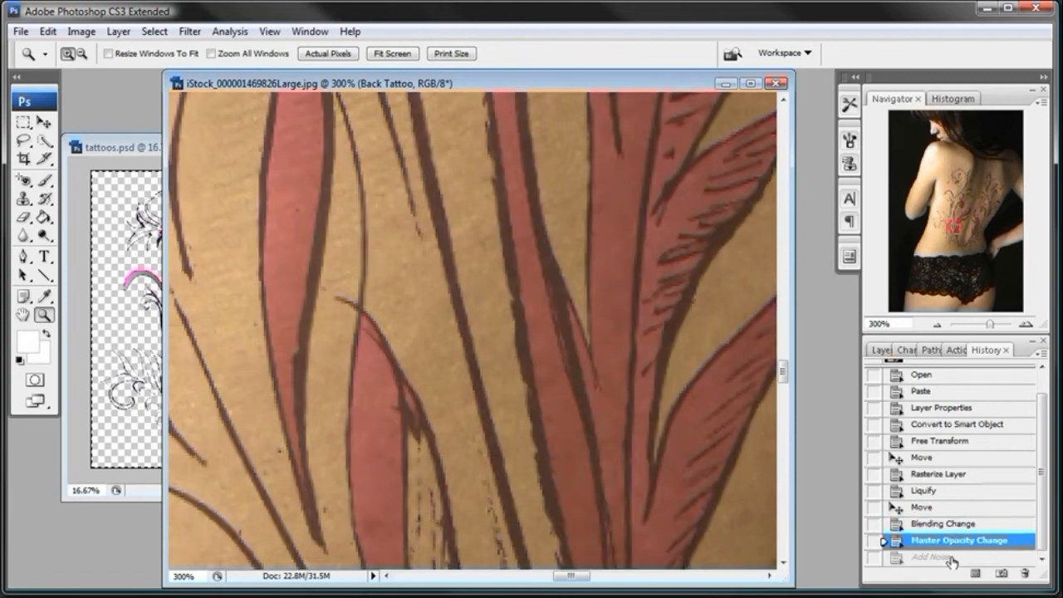
click(952, 558)
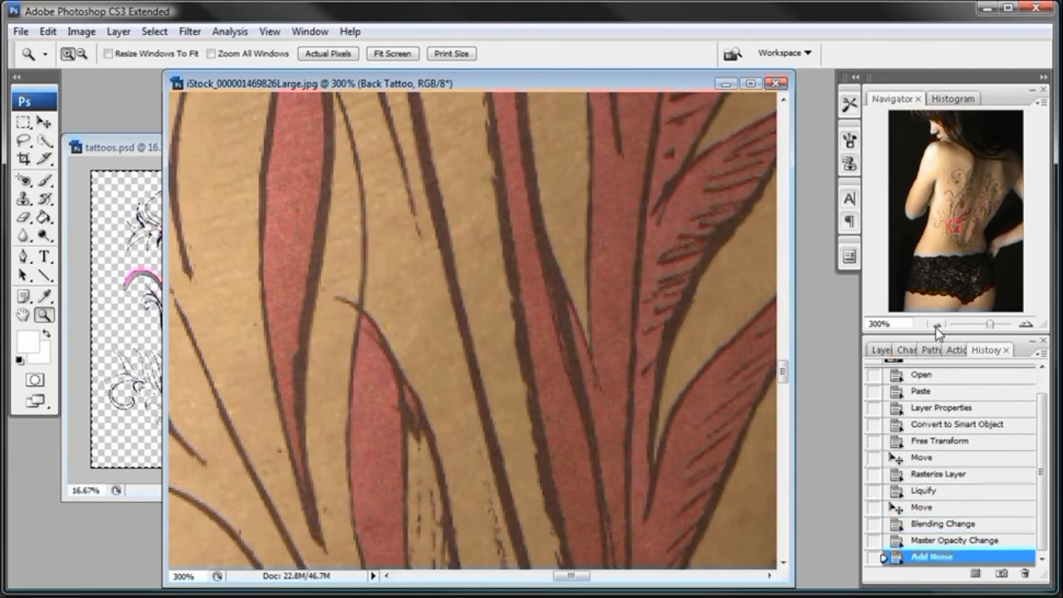
click(937, 325)
click(937, 325)
click(937, 325)
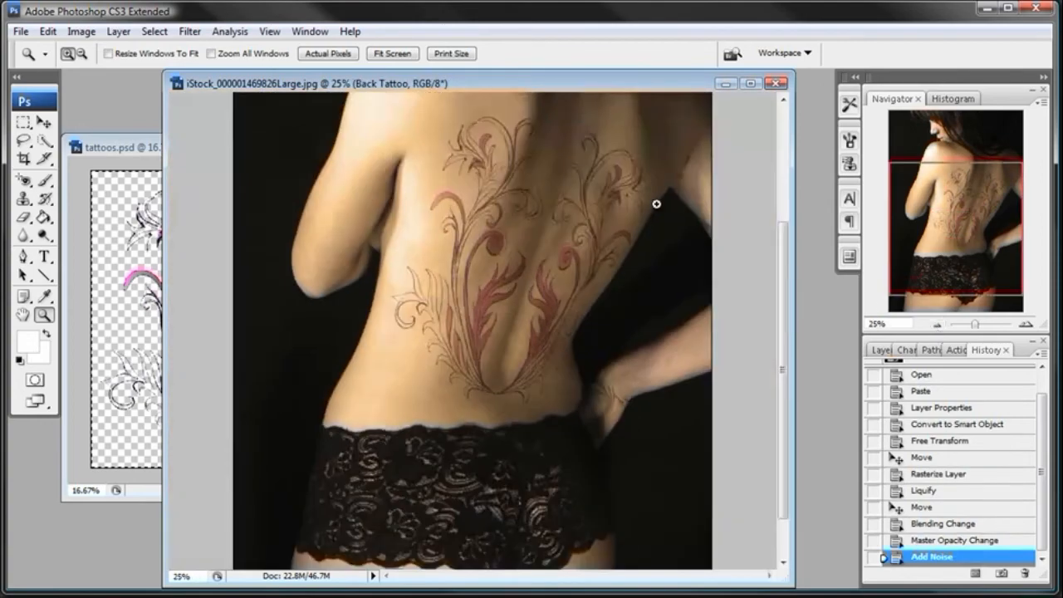
scroll(782, 212, up, 2)
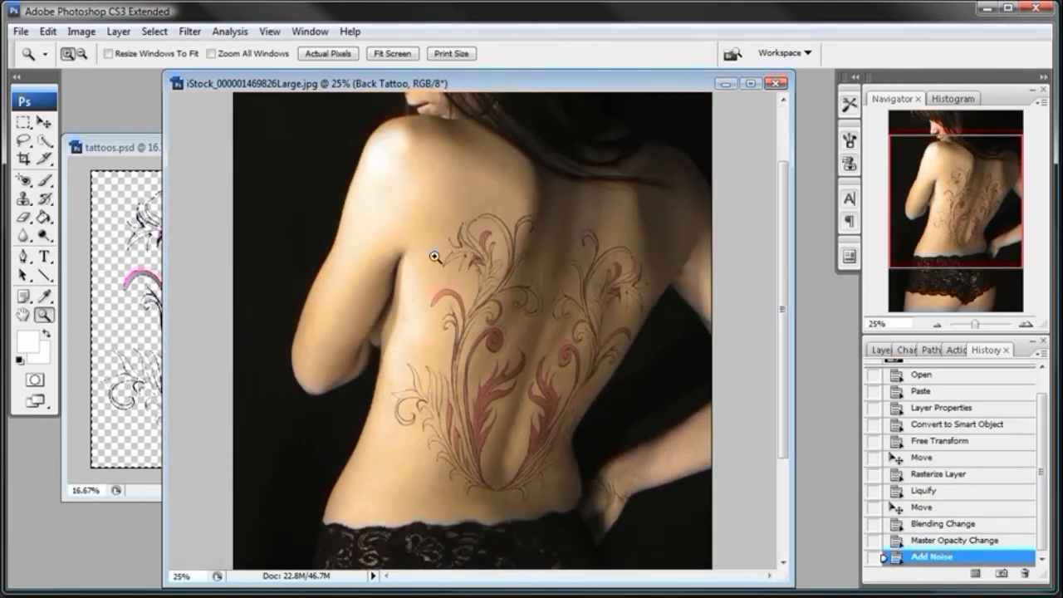
- Select the tall narrow second design in tattoos.psd with a rectangular marquee and copy it merged
click(159, 149)
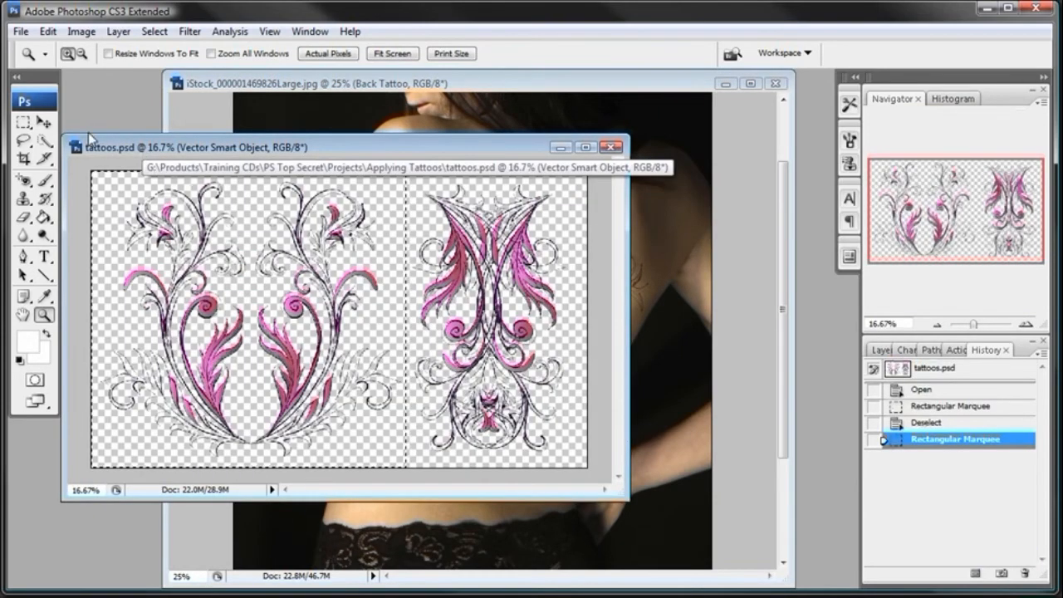
click(23, 122)
drag(345, 159, 593, 473)
click(421, 160)
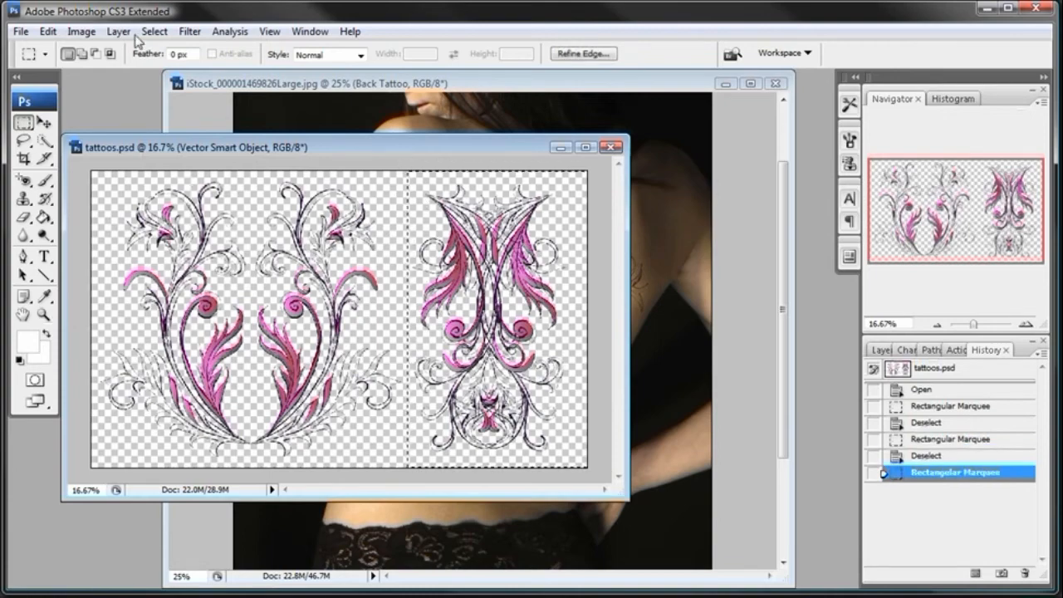
click(48, 30)
click(87, 138)
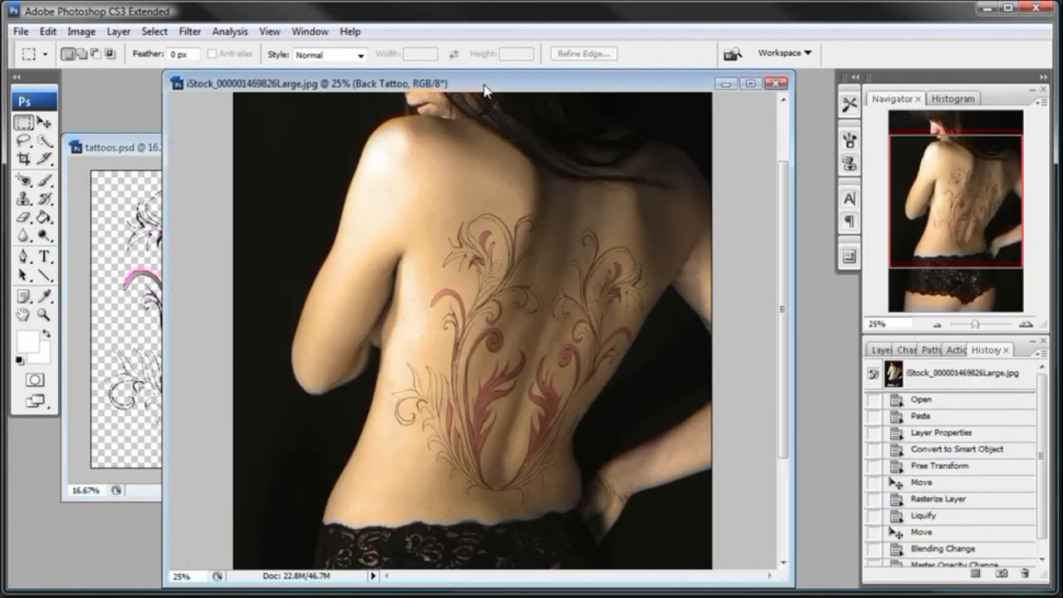
- Paste the copied design above Back Tattoo in the woman's photo and name the new layer Arm Tattoo
click(880, 349)
click(48, 31)
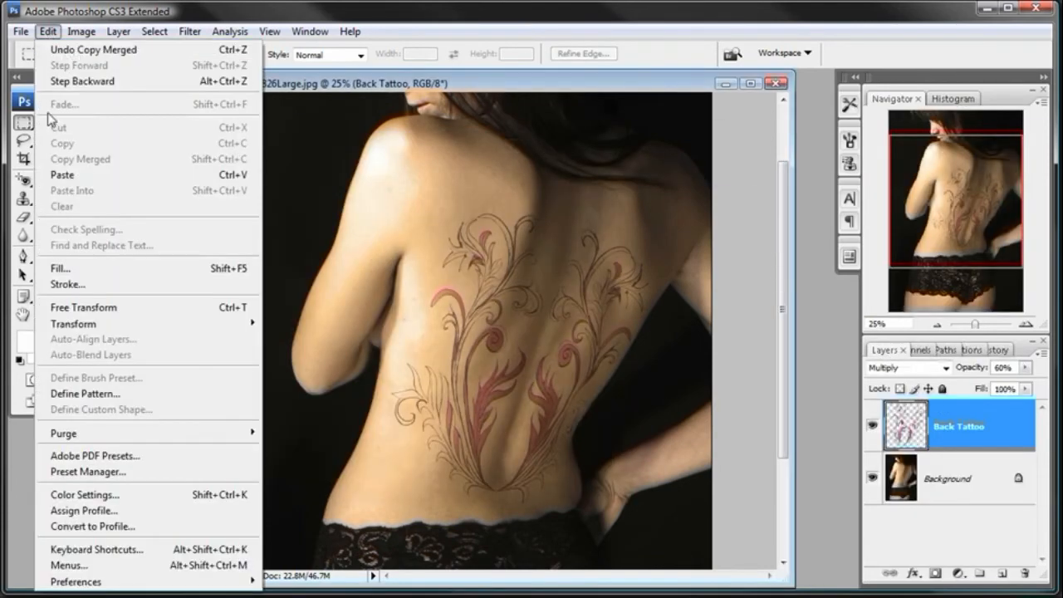
click(63, 175)
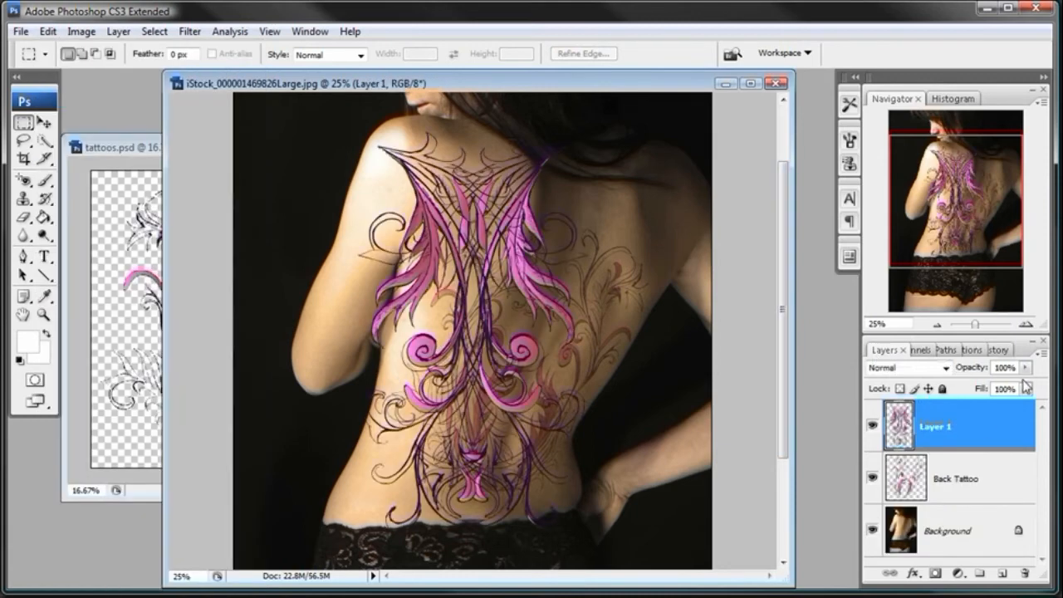
double_click(942, 427)
text(Ar)
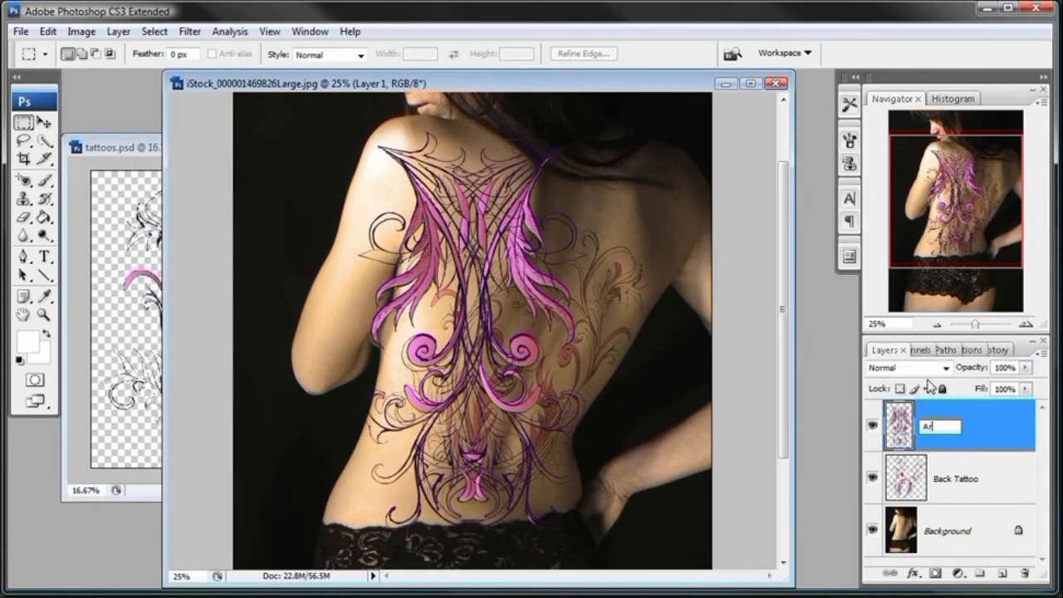
text(m Tatto)
key(Return)
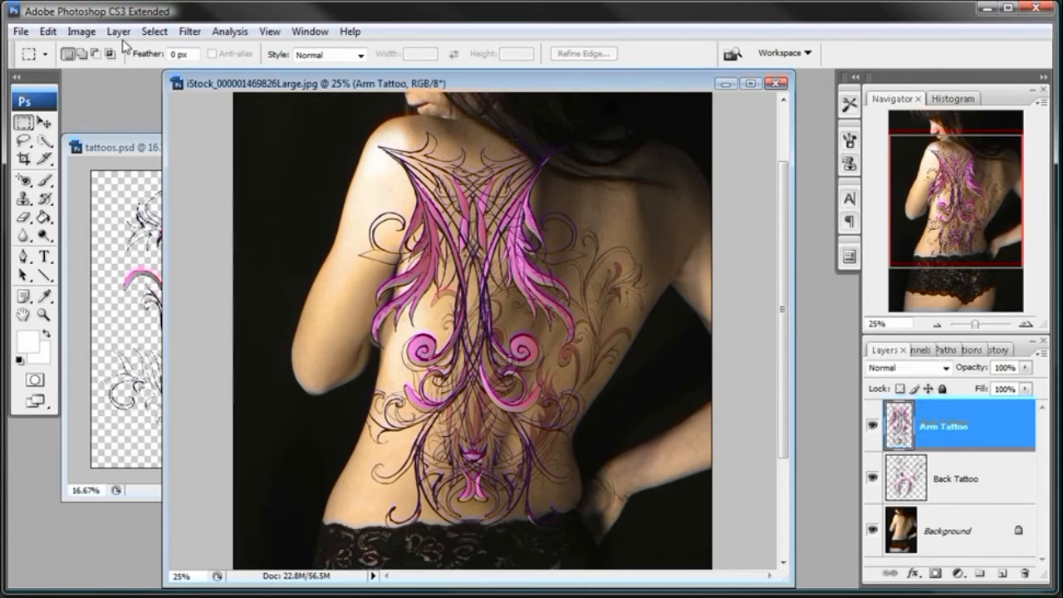
- Convert the Arm Tattoo layer to a smart object
click(118, 32)
mouse_move(254, 291)
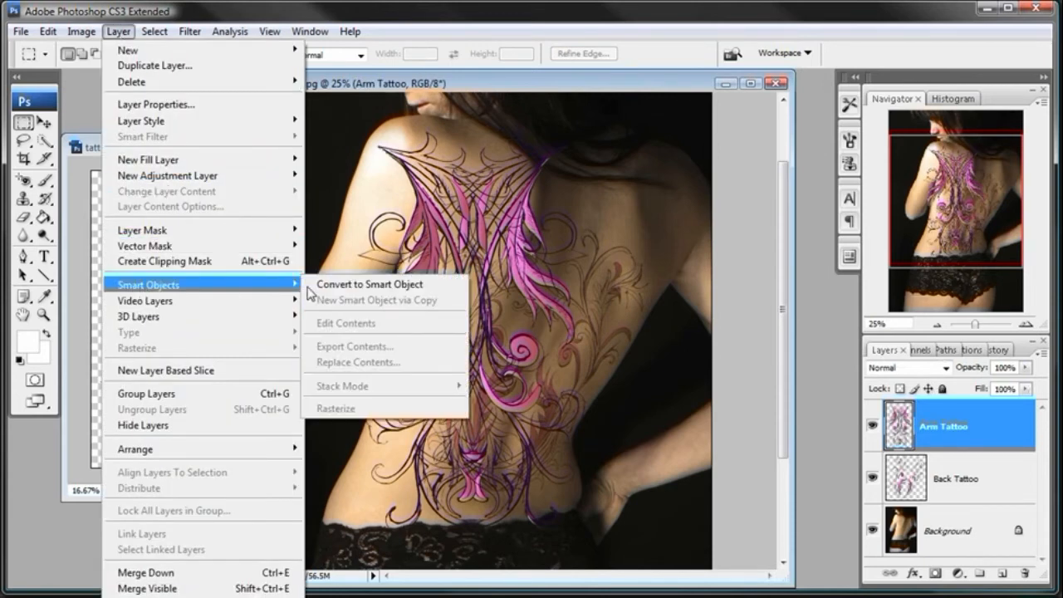
click(332, 285)
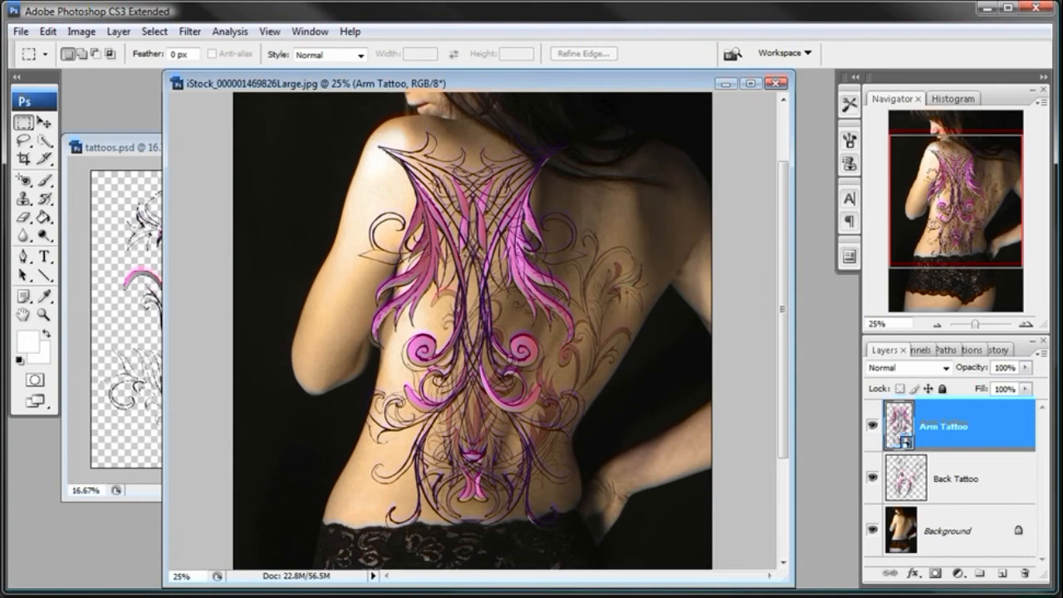
- Free-transform the arm tattoo to 47.1% size, rotated -156.8°, and place it over the woman's upper arm
click(48, 31)
click(84, 304)
drag(357, 130, 345, 254)
drag(320, 203, 275, 299)
drag(357, 271, 353, 278)
- Fine-tune the arm tattoo's position over the upper arm, scale it to 46.6%, and commit the transform
click(269, 31)
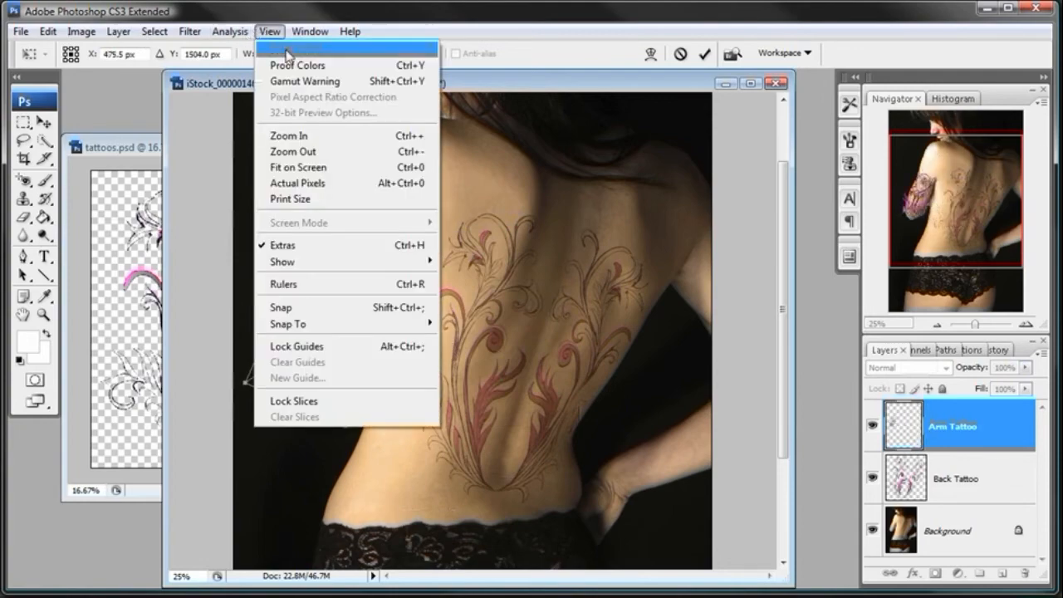
click(290, 136)
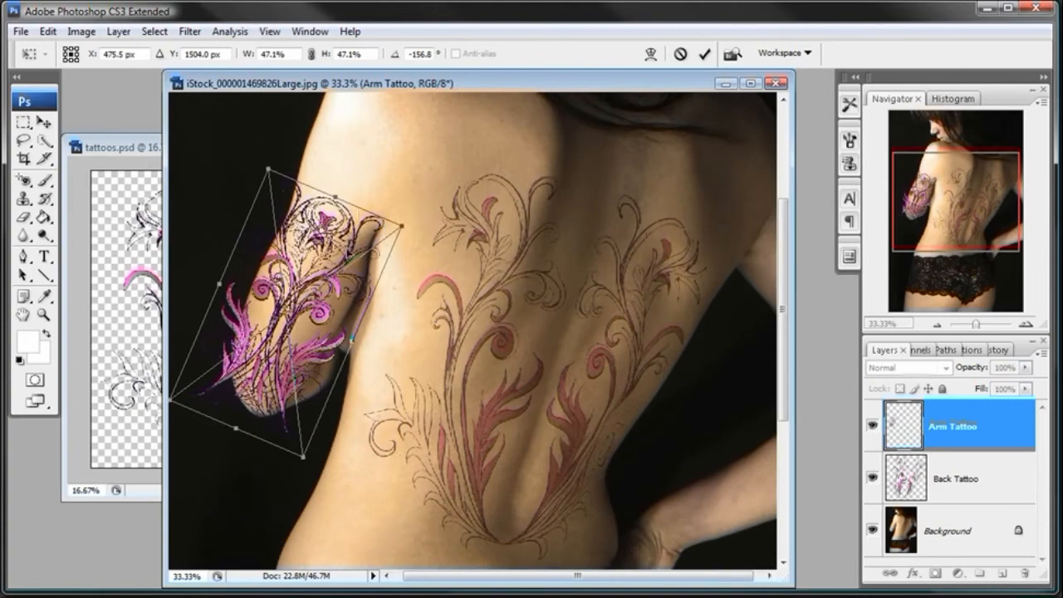
key(ctrl+plus)
drag(374, 332, 376, 340)
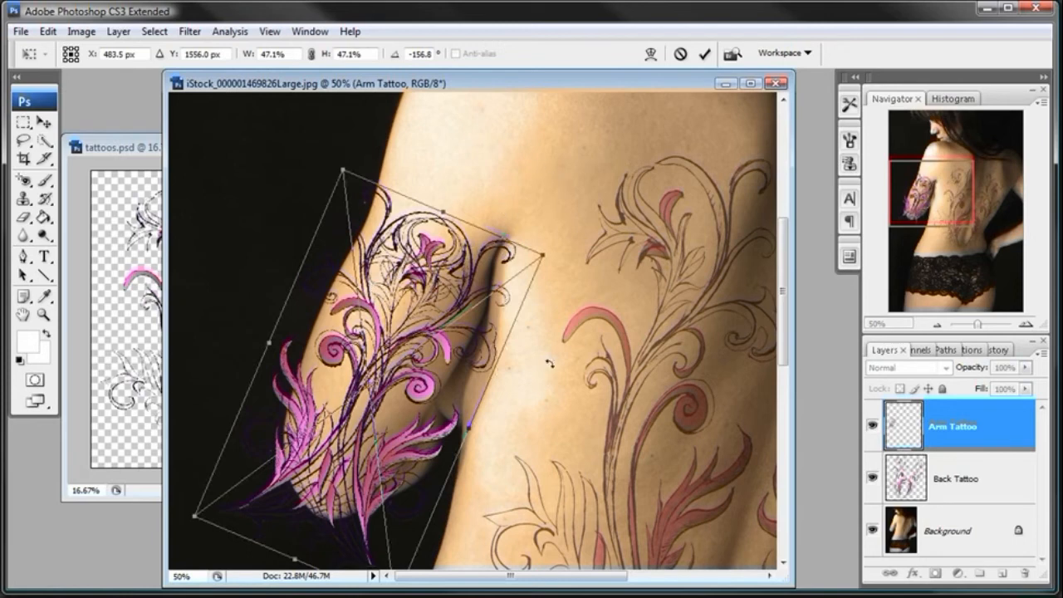
drag(455, 272, 453, 279)
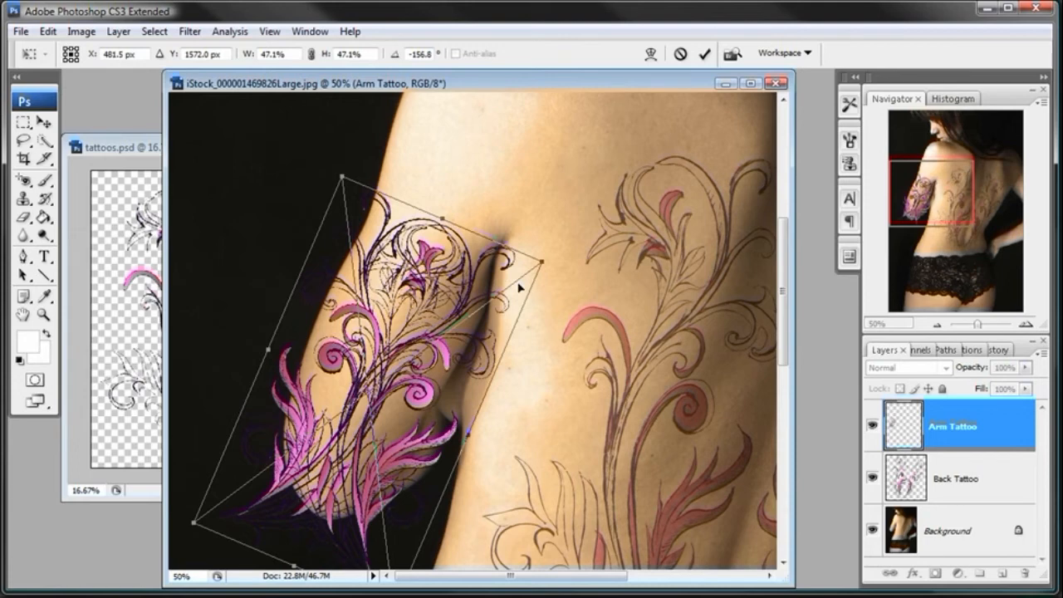
drag(423, 271, 424, 267)
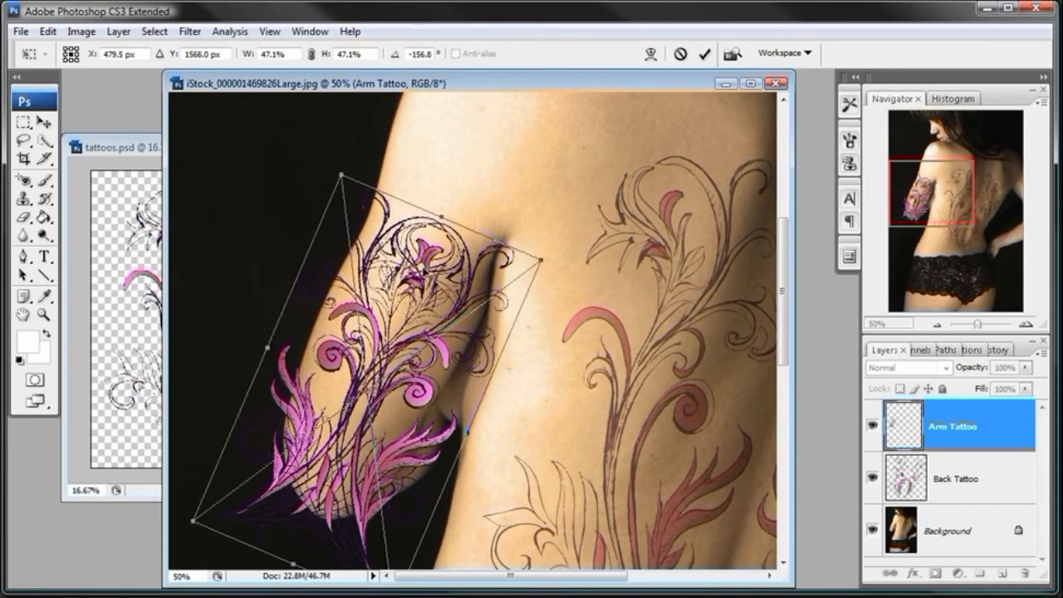
drag(425, 268, 421, 266)
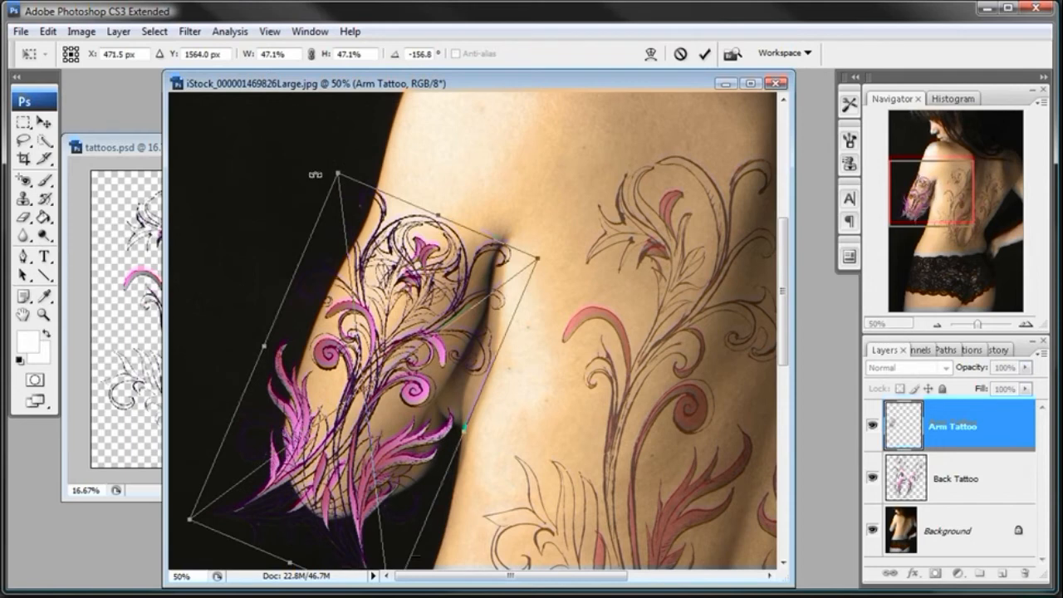
drag(335, 173, 341, 176)
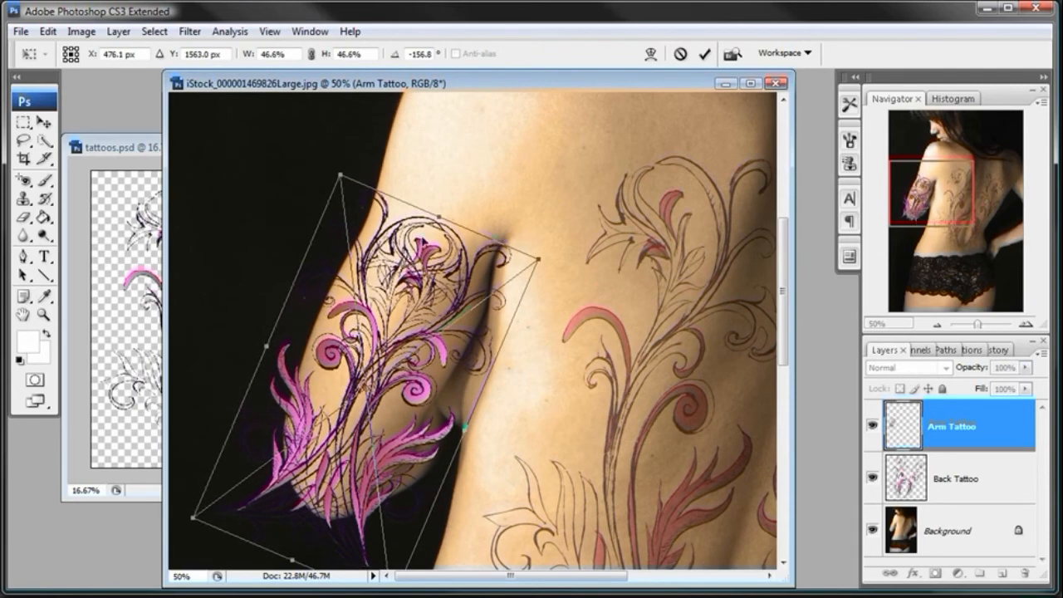
key(Return)
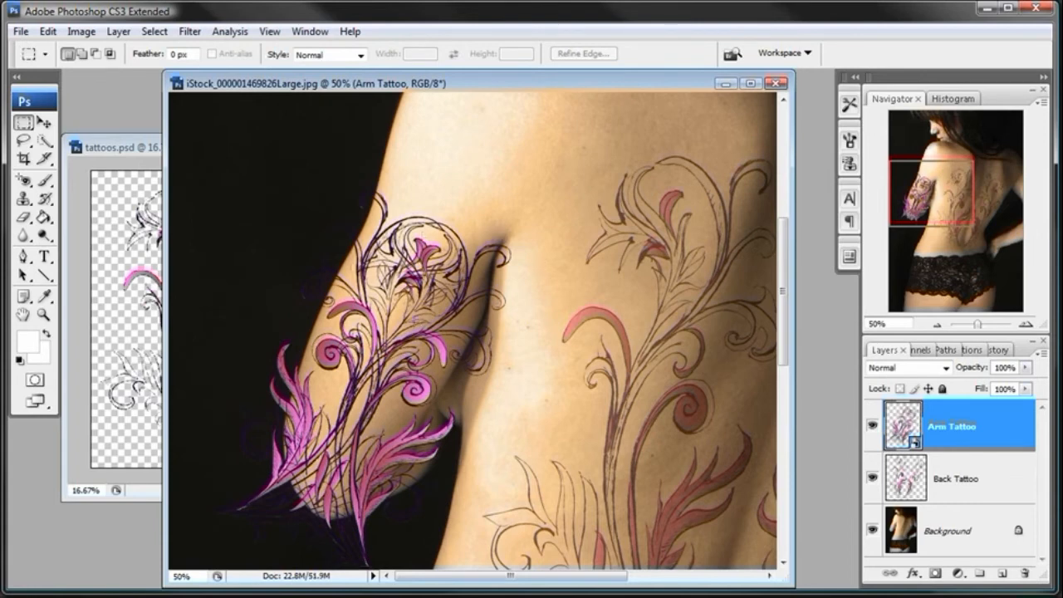
- Add a layer mask to Arm Tattoo and ready the Brush tool with black (000000) as the foreground color
click(934, 573)
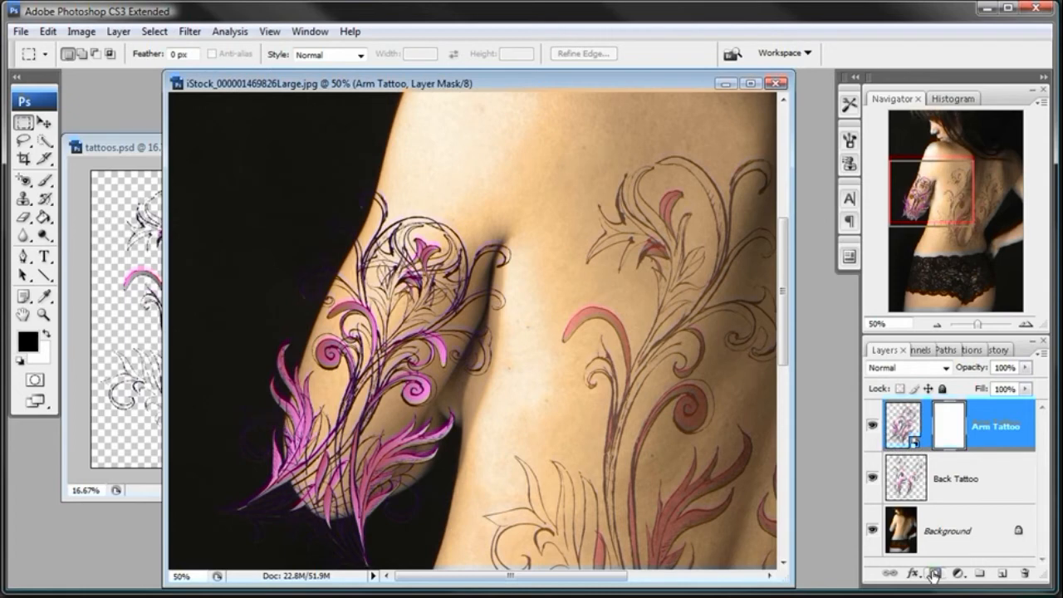
click(44, 184)
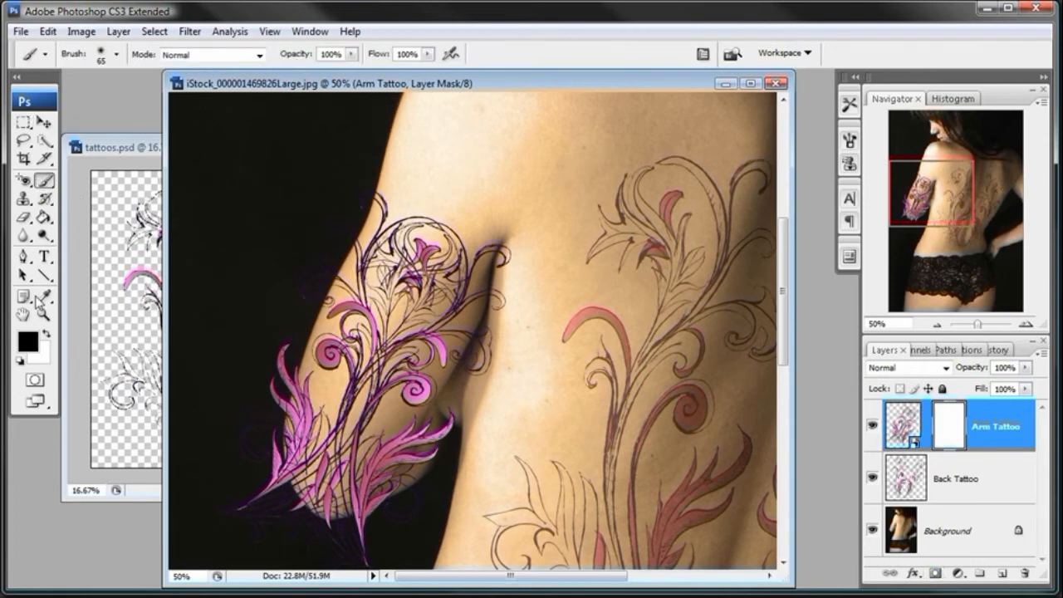
click(29, 341)
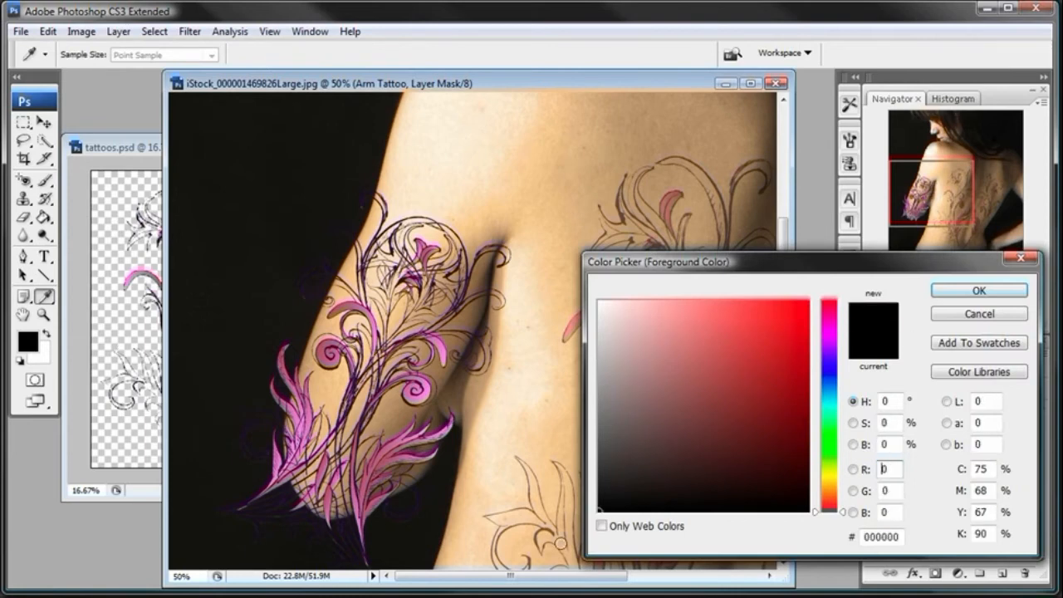
click(973, 291)
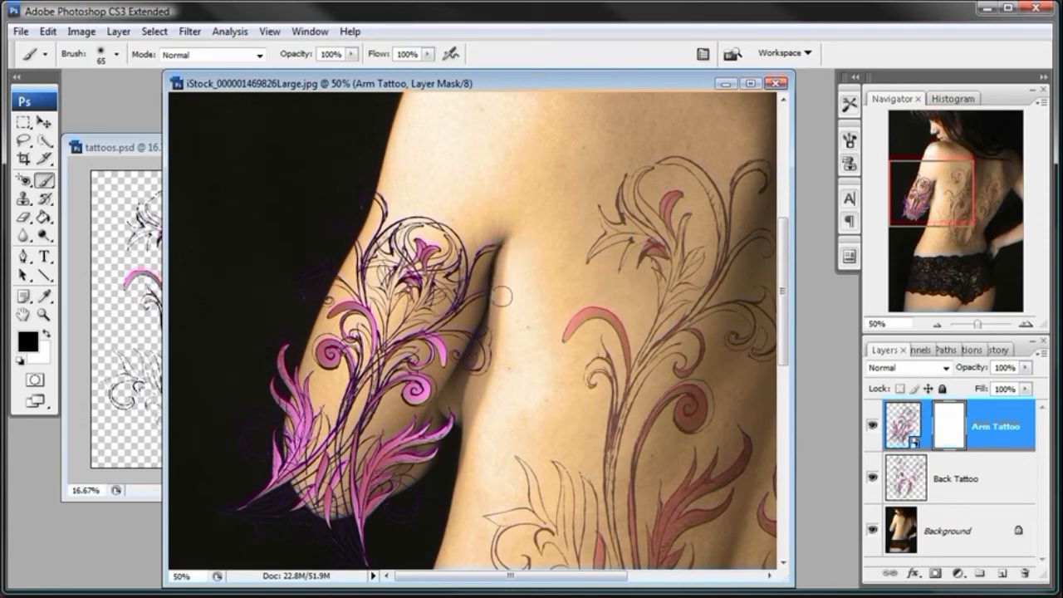
- Paint black on the Arm Tattoo mask to hide the curls that spill past the inner arm crease onto the back
mouse_move(508, 236)
mouse_down()
mouse_move(522, 244)
mouse_move(520, 258)
mouse_move(520, 249)
mouse_up()
key(ctrl+z)
key(z)
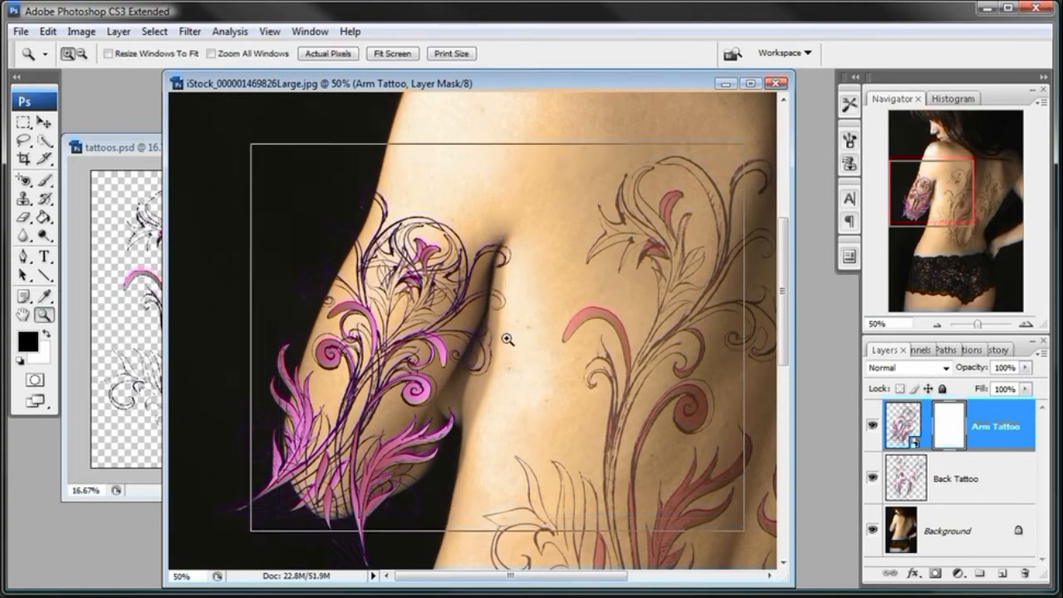
click(508, 339)
key(b)
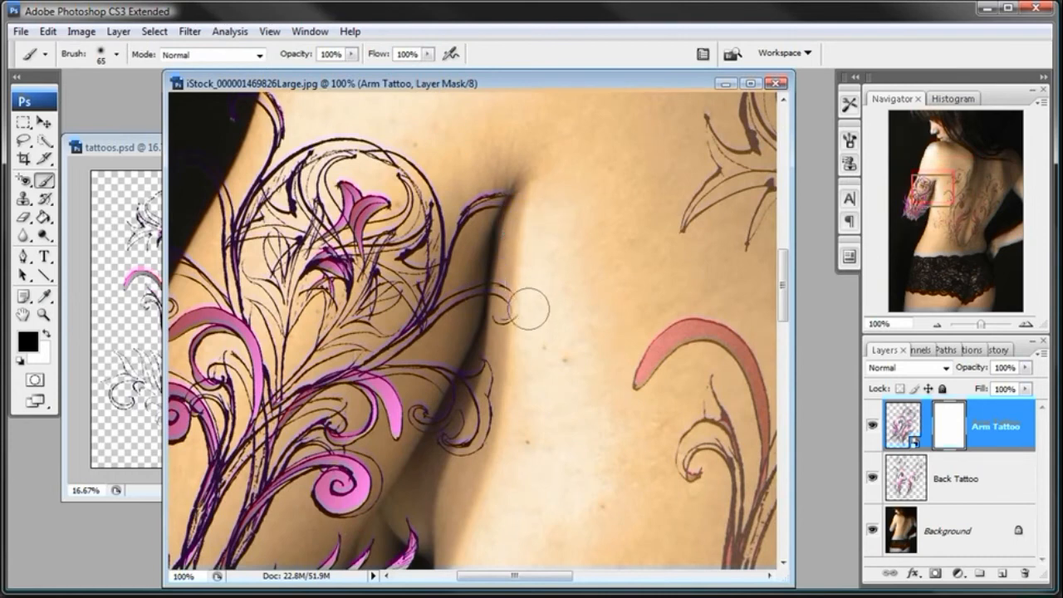
mouse_move(513, 345)
mouse_down()
mouse_move(512, 371)
mouse_move(492, 391)
mouse_move(472, 447)
mouse_up()
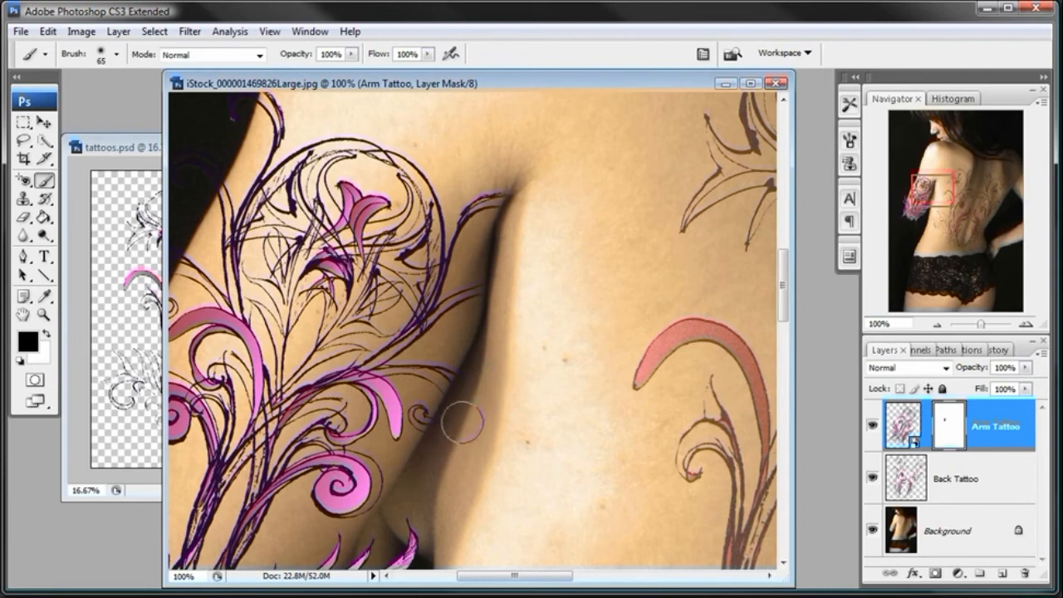
mouse_move(487, 388)
mouse_down()
mouse_move(482, 368)
mouse_move(456, 440)
mouse_move(441, 439)
mouse_move(474, 432)
mouse_up()
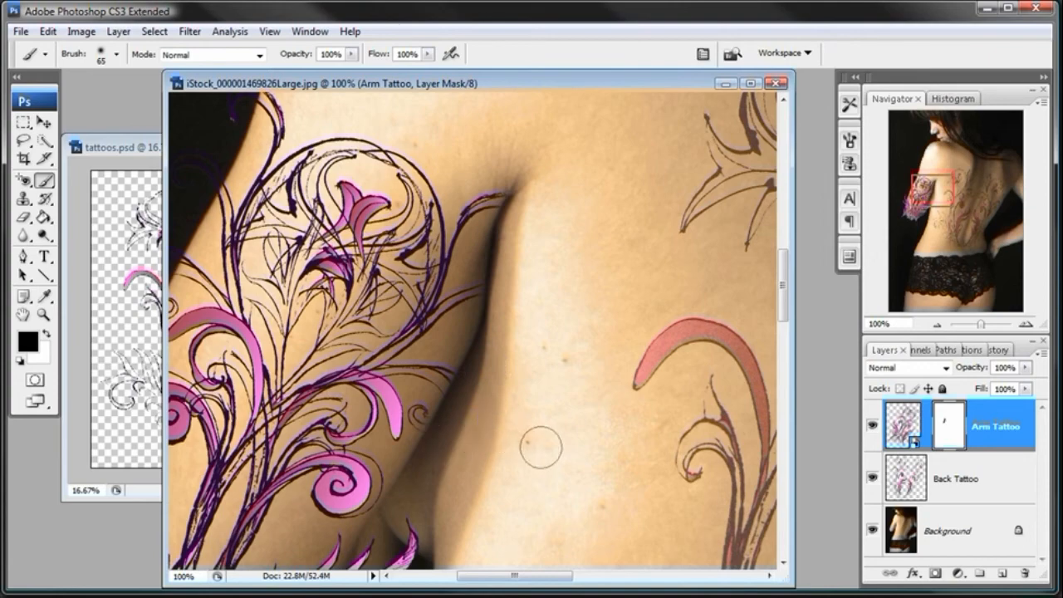
- Enlarge the soft brush to 101 px and mask out the tattoo curls extending past the upper arm's outer edge onto the dark background
drag(539, 458, 553, 232)
drag(534, 400, 502, 402)
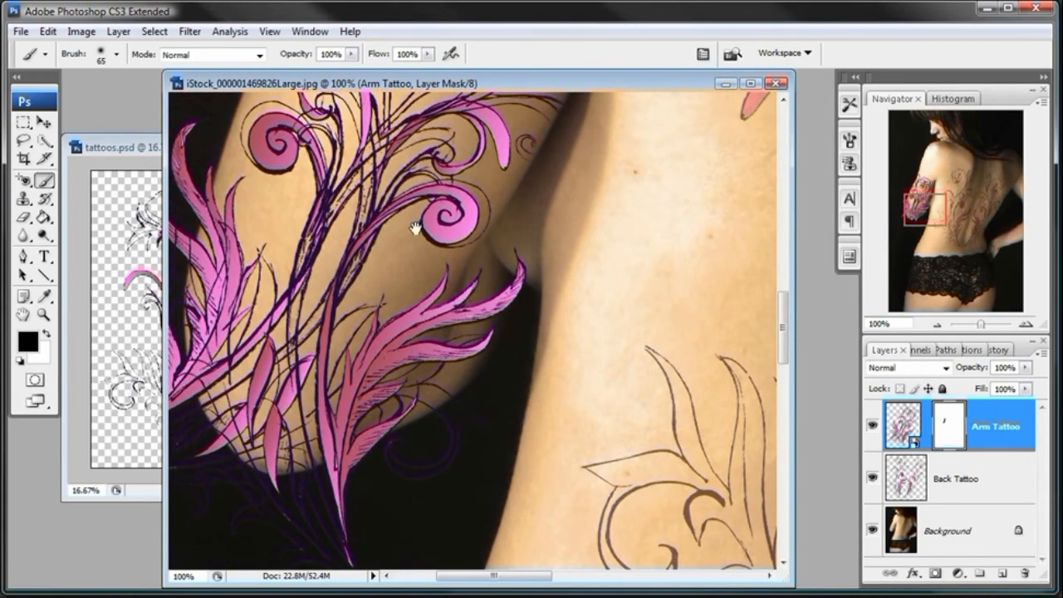
drag(415, 229, 535, 345)
drag(474, 241, 516, 328)
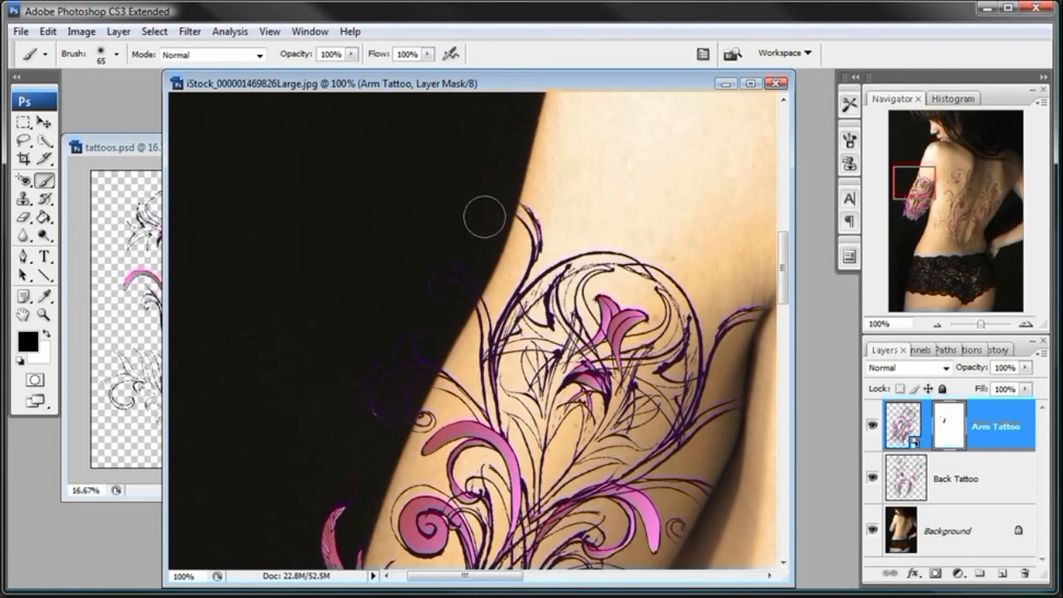
right_click(490, 217)
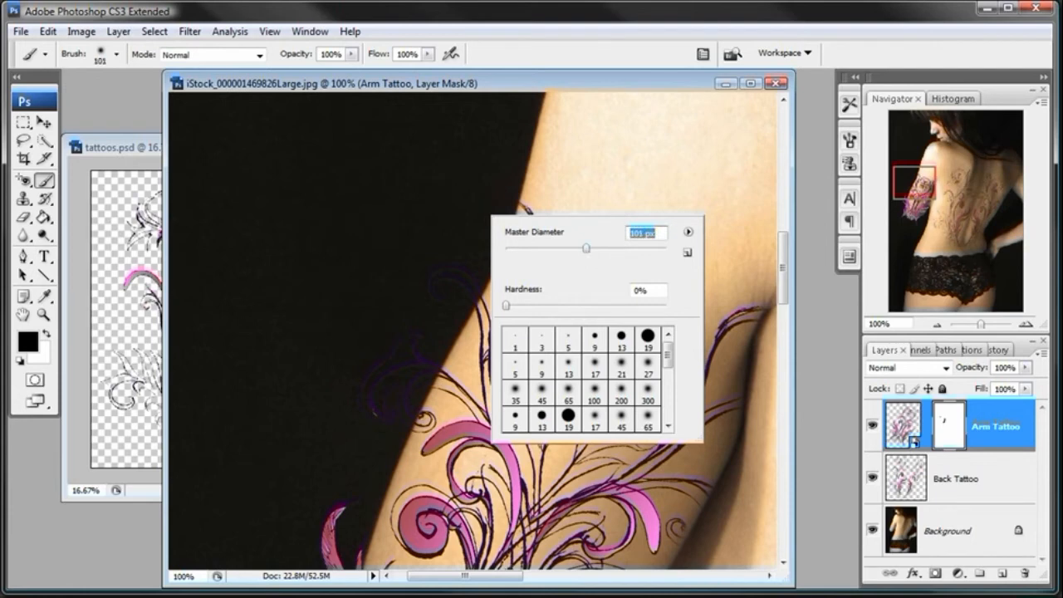
key(Return)
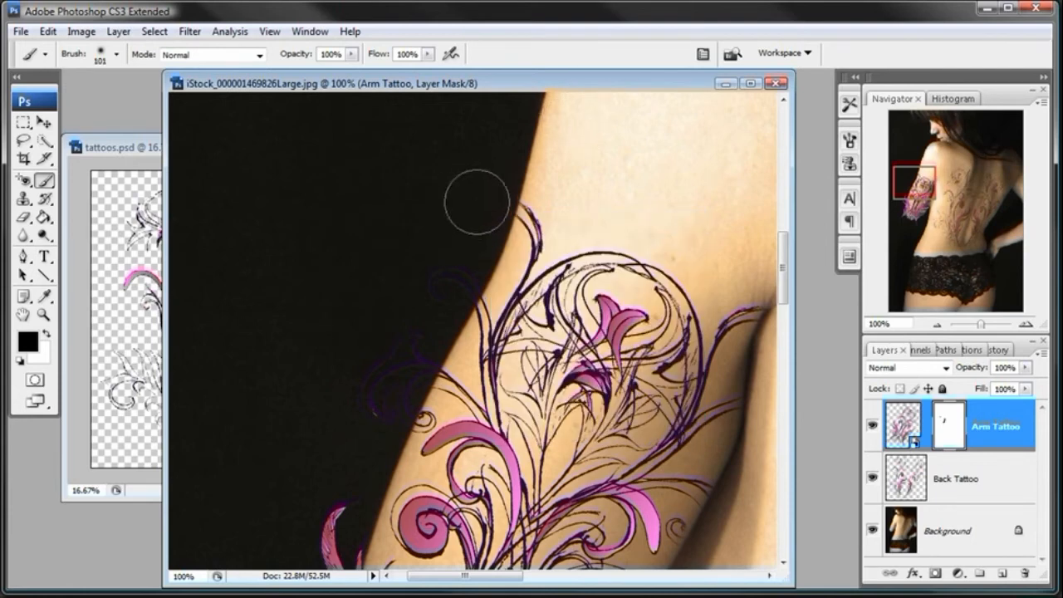
mouse_move(450, 267)
mouse_down()
mouse_move(456, 249)
mouse_move(374, 421)
mouse_move(385, 412)
mouse_up()
- Set the Arm Tattoo layer's blend mode to Multiply and its opacity to 52%
key(space)
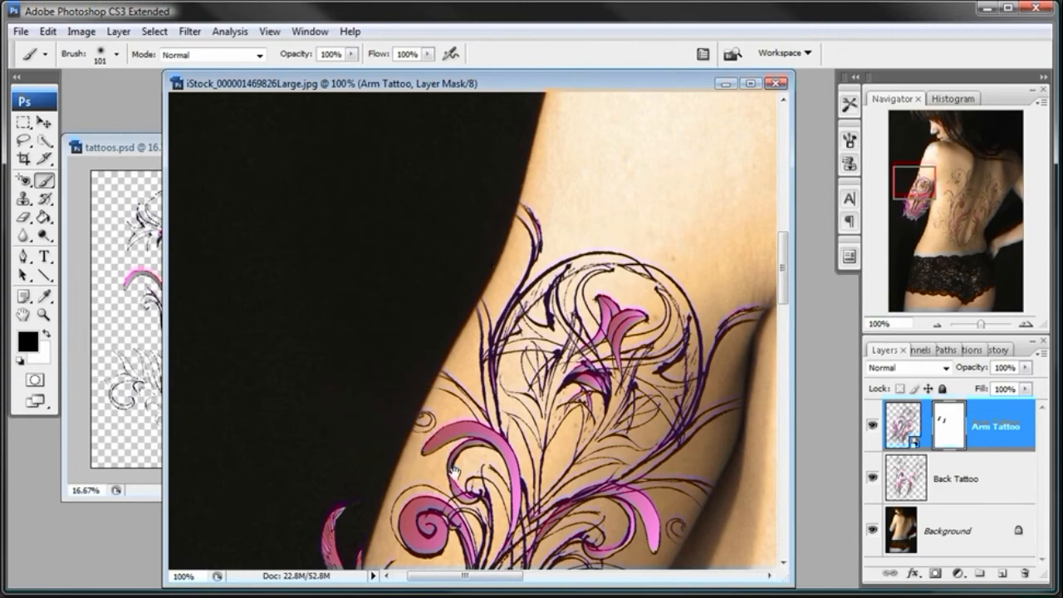
drag(454, 474, 479, 308)
key(space)
drag(466, 449, 471, 282)
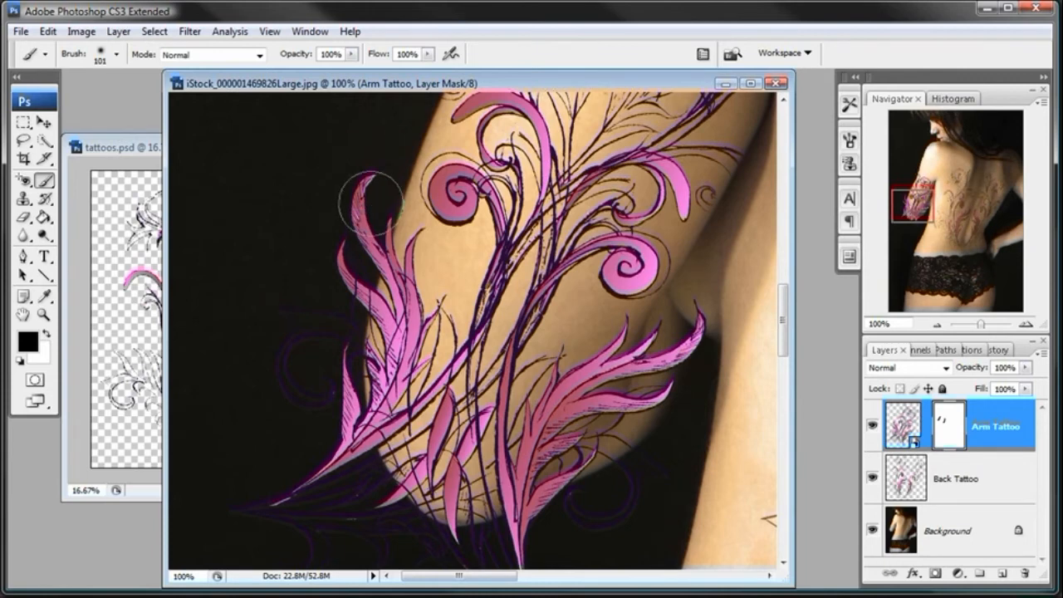
click(921, 430)
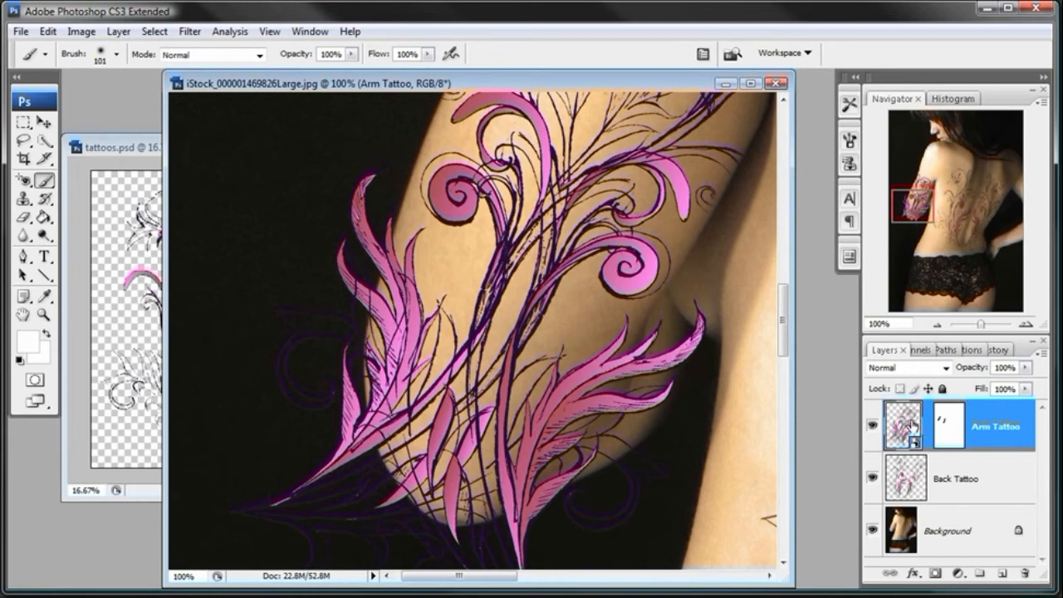
click(945, 368)
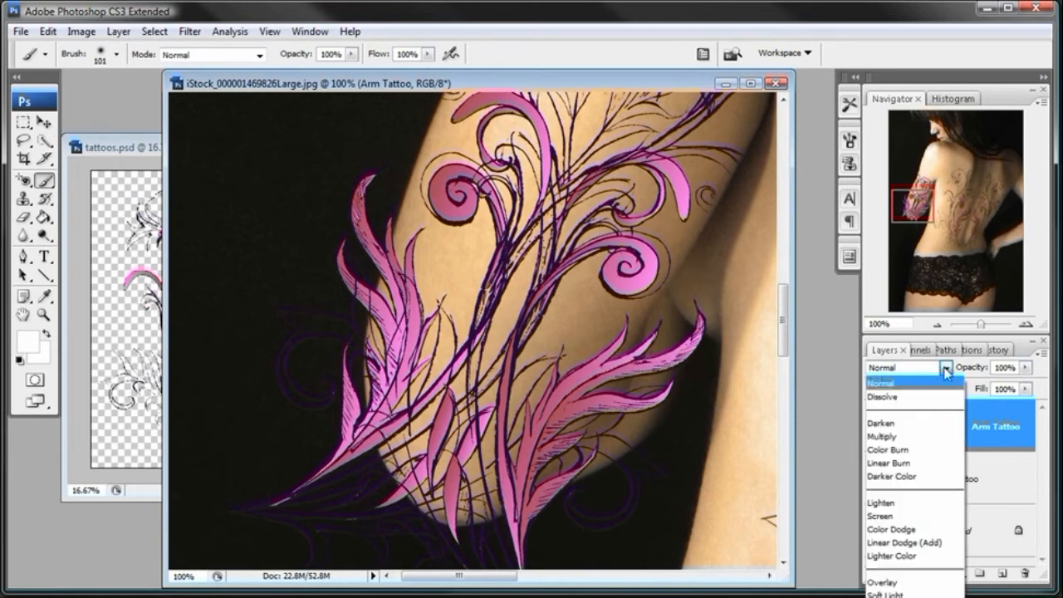
click(882, 436)
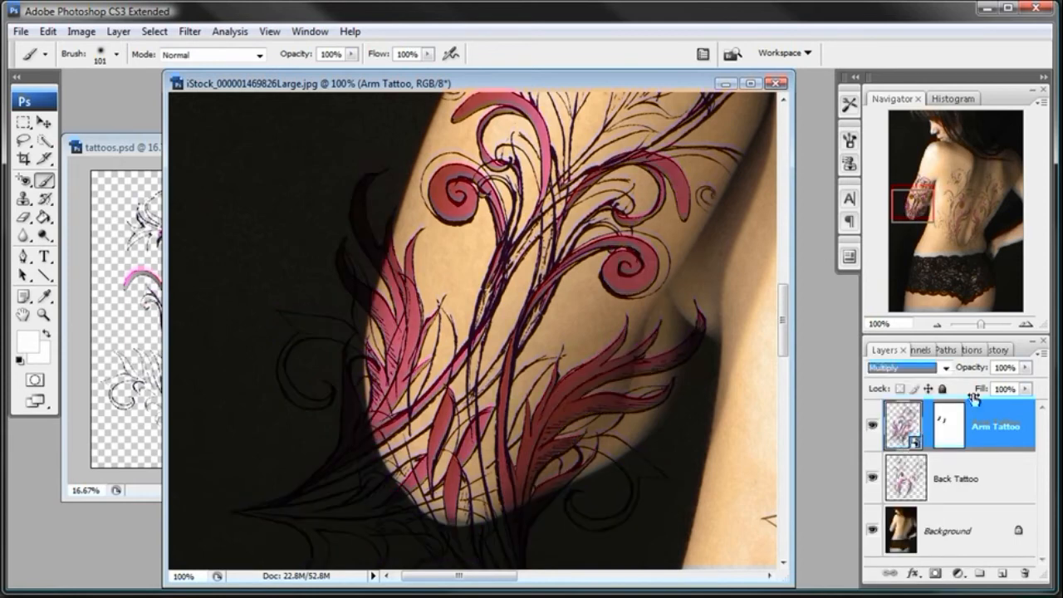
click(1028, 368)
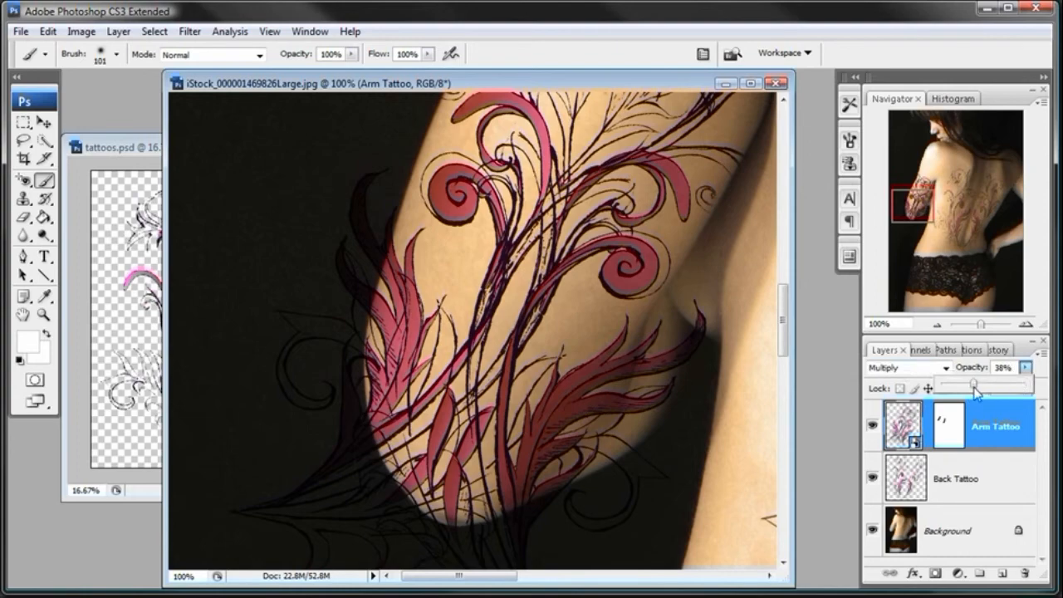
drag(978, 385, 982, 386)
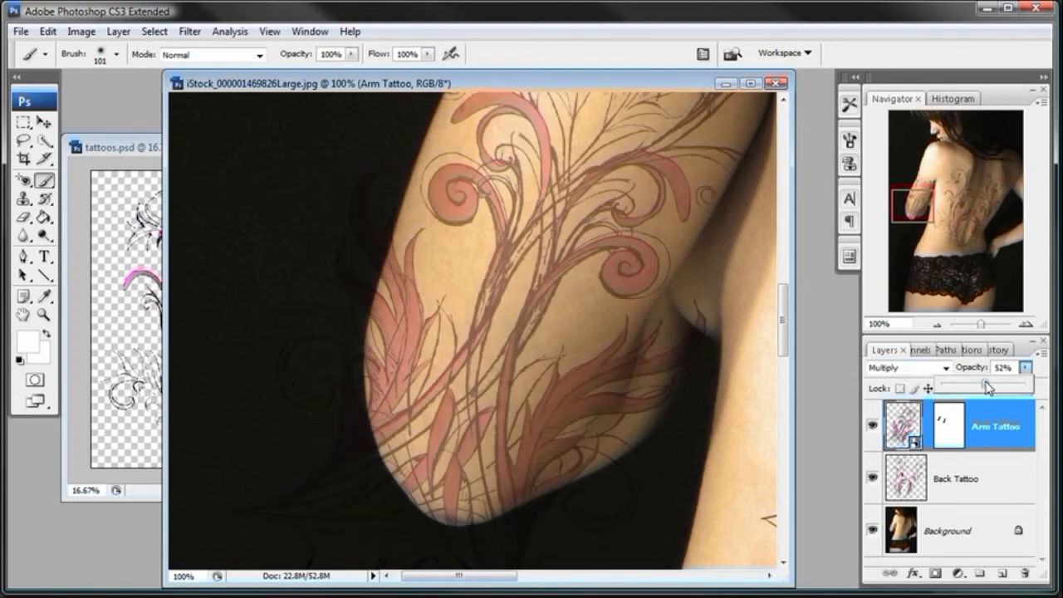
- Paint black on the Arm Tattoo mask to hide the design outside the elbow's outline and on the adjacent back skin
mouse_move(781, 322)
mouse_down()
mouse_move(780, 278)
mouse_move(781, 325)
mouse_up()
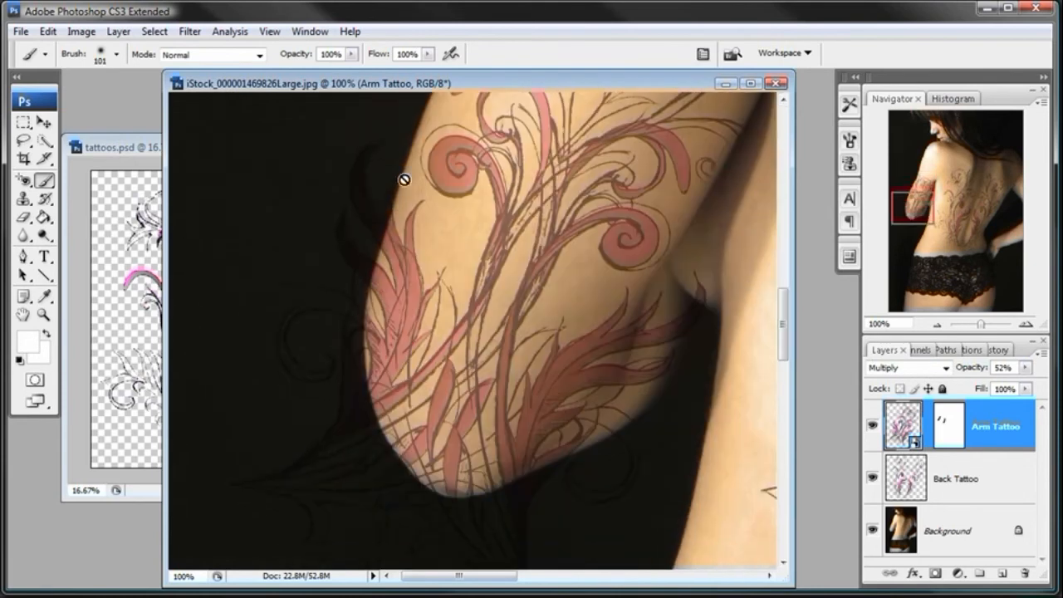
click(946, 426)
key(d)
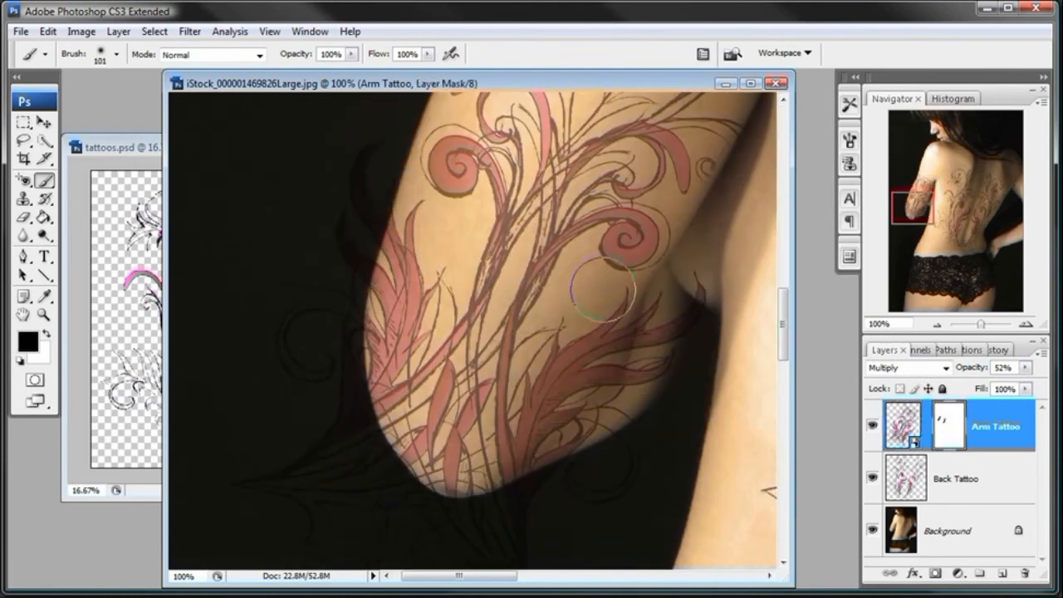
mouse_move(373, 150)
mouse_down()
mouse_move(323, 267)
mouse_move(337, 240)
mouse_move(332, 275)
mouse_move(359, 210)
mouse_move(334, 287)
mouse_move(340, 202)
mouse_move(322, 222)
mouse_move(314, 336)
mouse_move(317, 302)
mouse_move(302, 282)
mouse_move(282, 372)
mouse_move(319, 296)
mouse_move(321, 374)
mouse_move(339, 432)
mouse_move(338, 417)
mouse_move(332, 445)
mouse_move(269, 480)
mouse_move(352, 473)
mouse_move(346, 435)
mouse_move(385, 505)
mouse_move(380, 489)
mouse_move(419, 522)
mouse_move(474, 529)
mouse_move(594, 494)
mouse_move(647, 452)
mouse_move(526, 517)
mouse_move(371, 526)
mouse_move(467, 541)
mouse_move(606, 478)
mouse_move(637, 505)
mouse_move(714, 427)
mouse_move(709, 406)
mouse_move(675, 429)
mouse_move(717, 368)
mouse_move(688, 384)
mouse_move(700, 316)
mouse_move(623, 373)
mouse_up()
drag(610, 286, 594, 335)
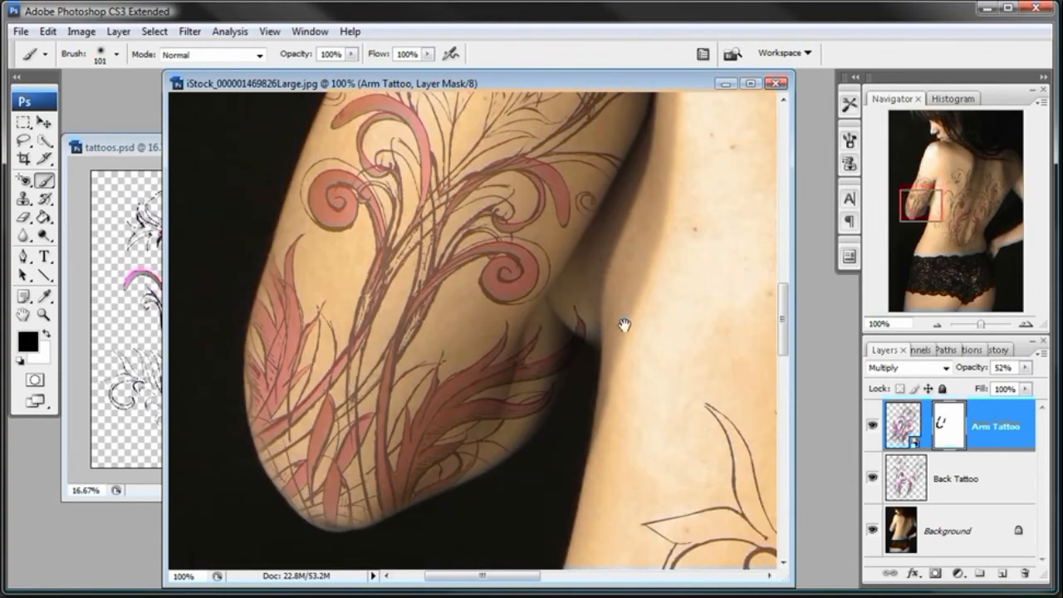
mouse_move(475, 373)
mouse_down()
mouse_move(543, 390)
mouse_move(484, 353)
mouse_up()
mouse_move(363, 391)
mouse_down()
mouse_move(407, 395)
mouse_move(527, 334)
mouse_move(587, 381)
mouse_move(583, 394)
mouse_move(554, 384)
mouse_move(527, 358)
mouse_move(493, 447)
mouse_up()
- Rasterize the Arm Tattoo smart object and make its layer mask active
right_click(994, 442)
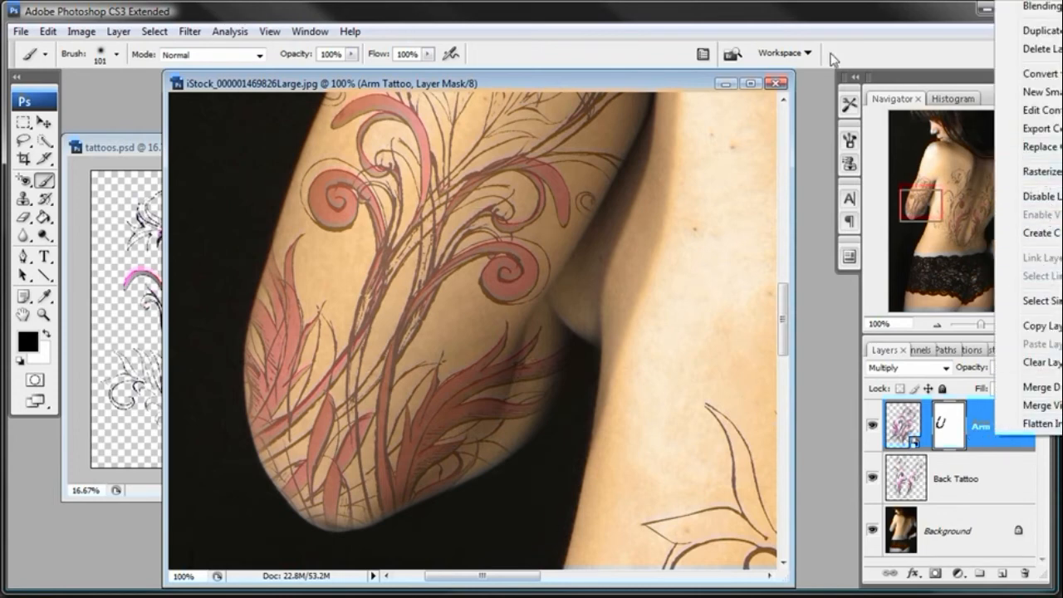
click(818, 30)
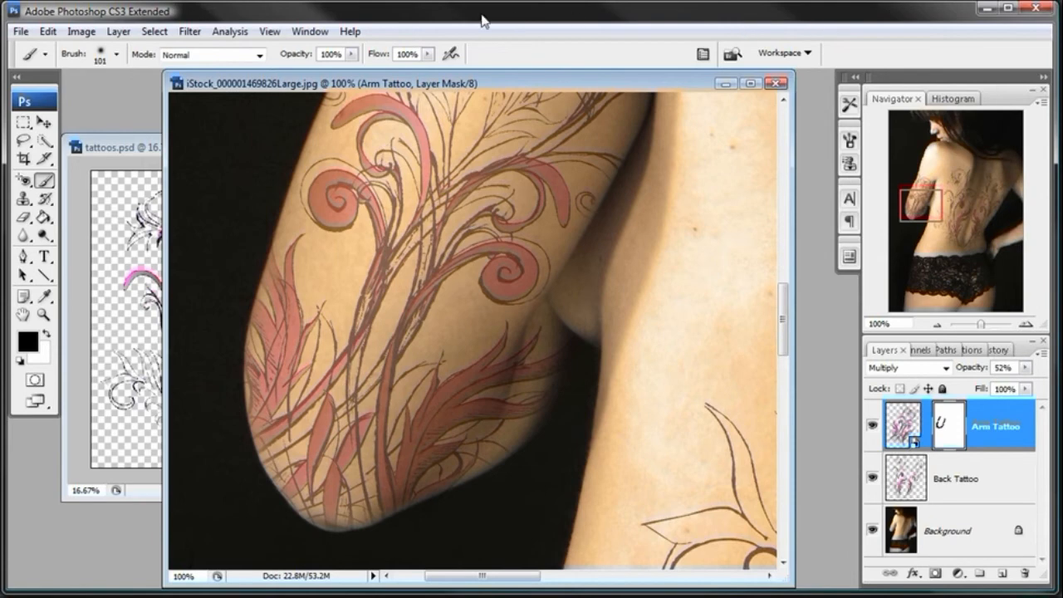
click(117, 33)
mouse_move(205, 284)
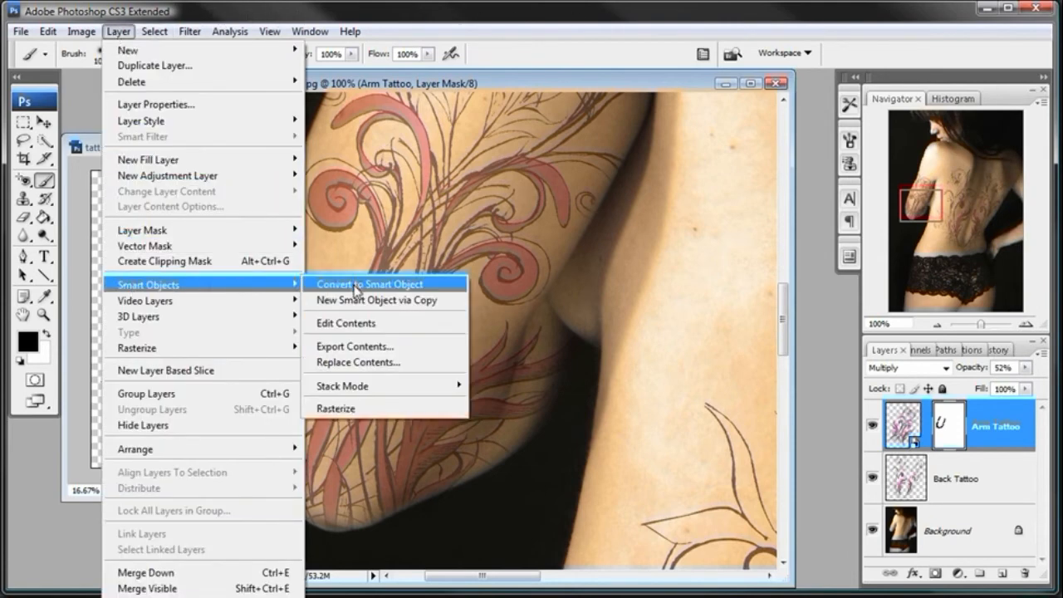
click(335, 408)
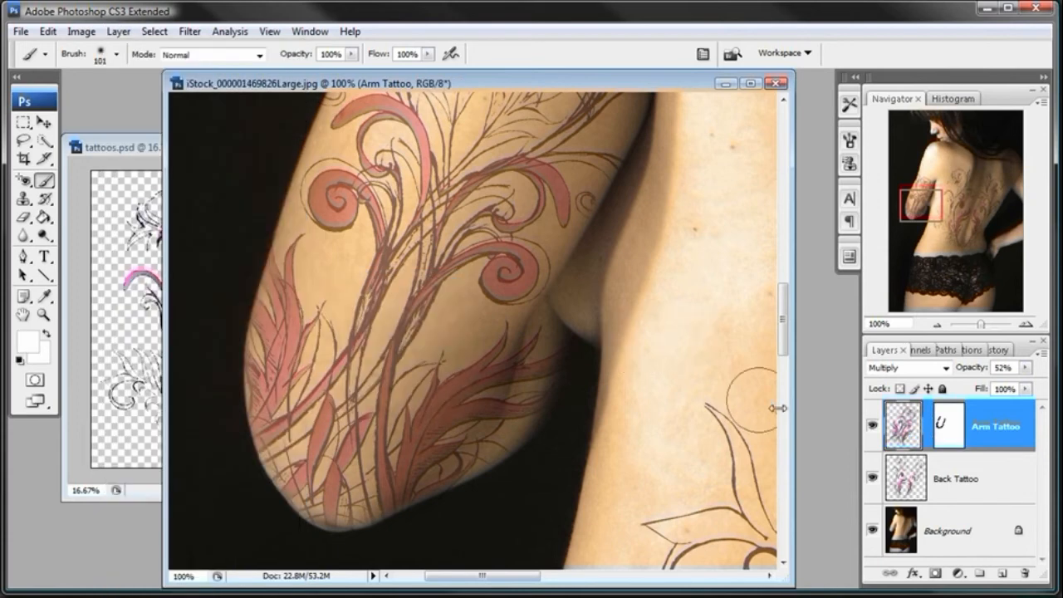
click(949, 428)
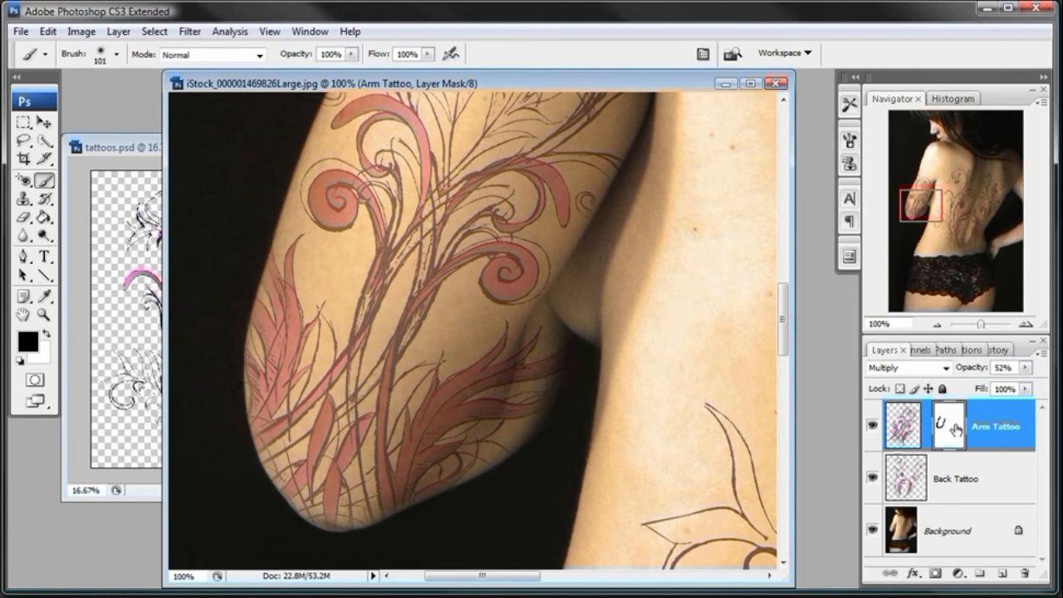
- Apply the Arm Tattoo layer mask permanently and open the layer in the Liquify filter
right_click(956, 430)
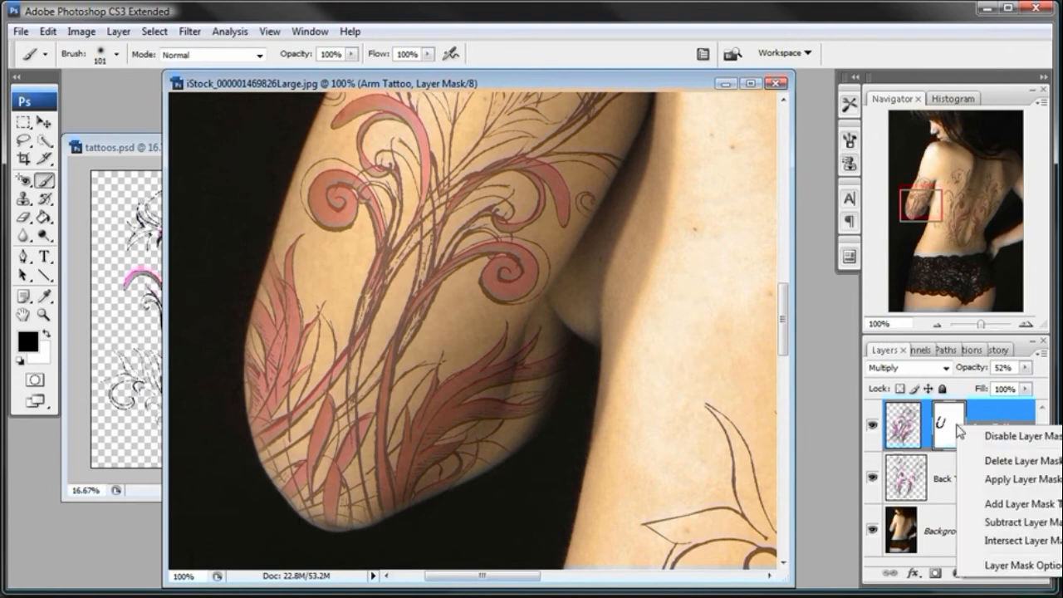
click(987, 479)
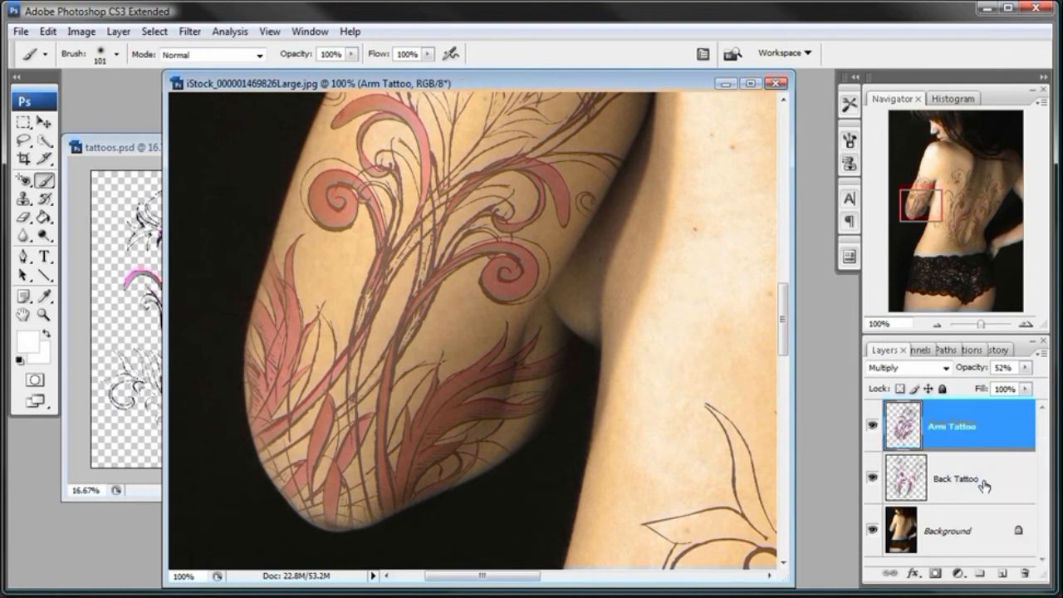
click(191, 33)
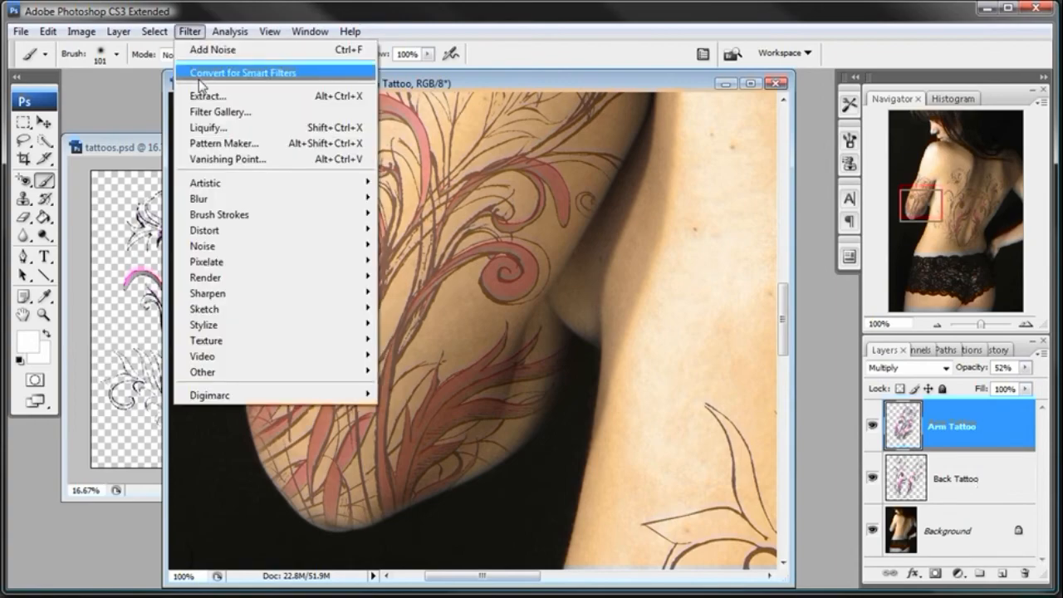
click(207, 124)
- Use Forward Warp with a 199 brush to push the leaf tips near the elbow's inner edge inward onto the arm
click(20, 230)
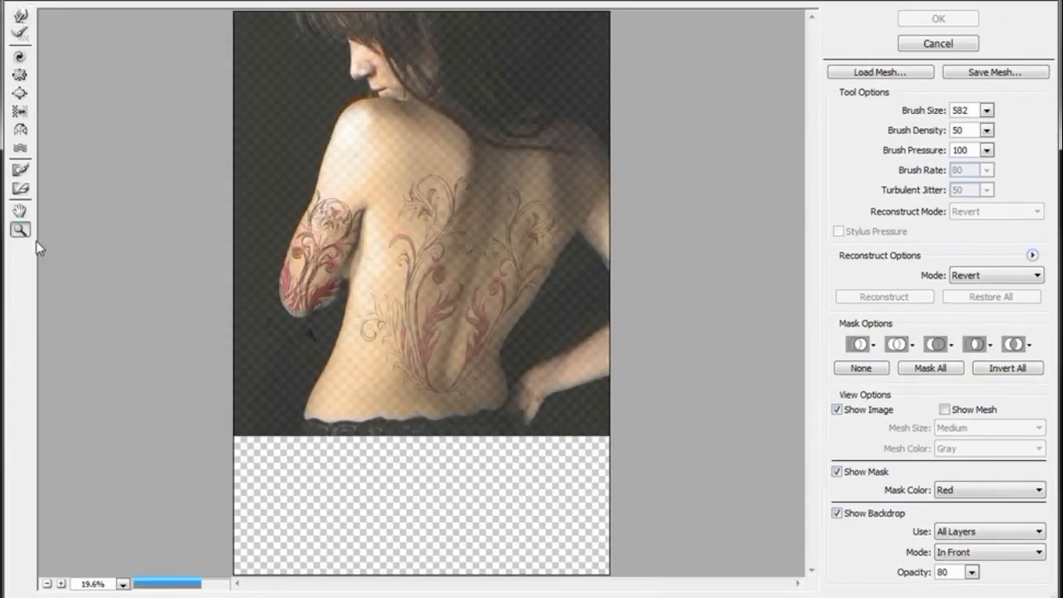
drag(290, 242, 383, 343)
click(386, 291)
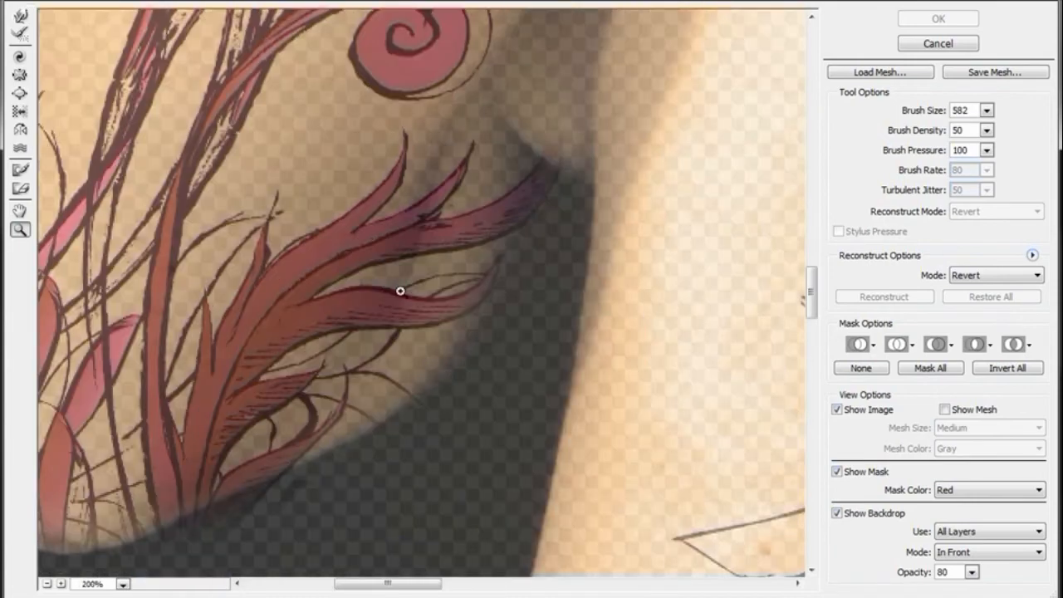
click(47, 585)
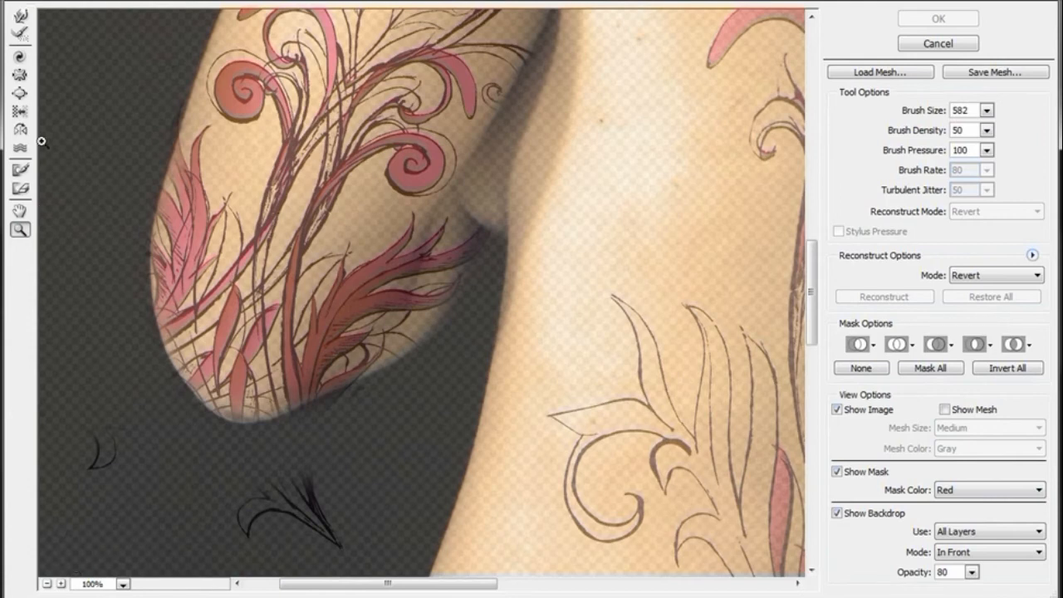
click(21, 15)
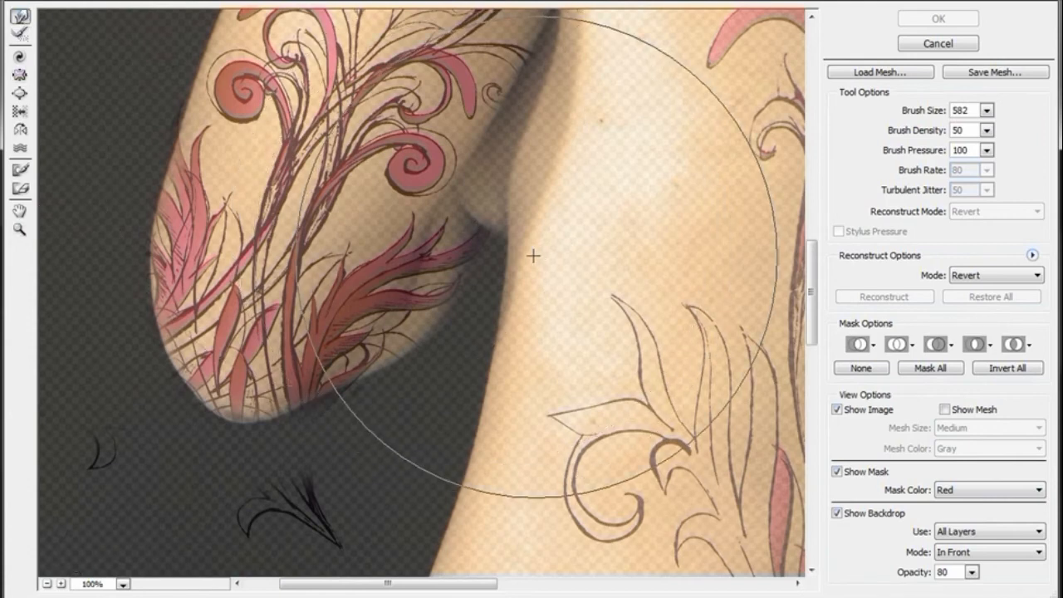
click(987, 114)
drag(951, 132, 943, 133)
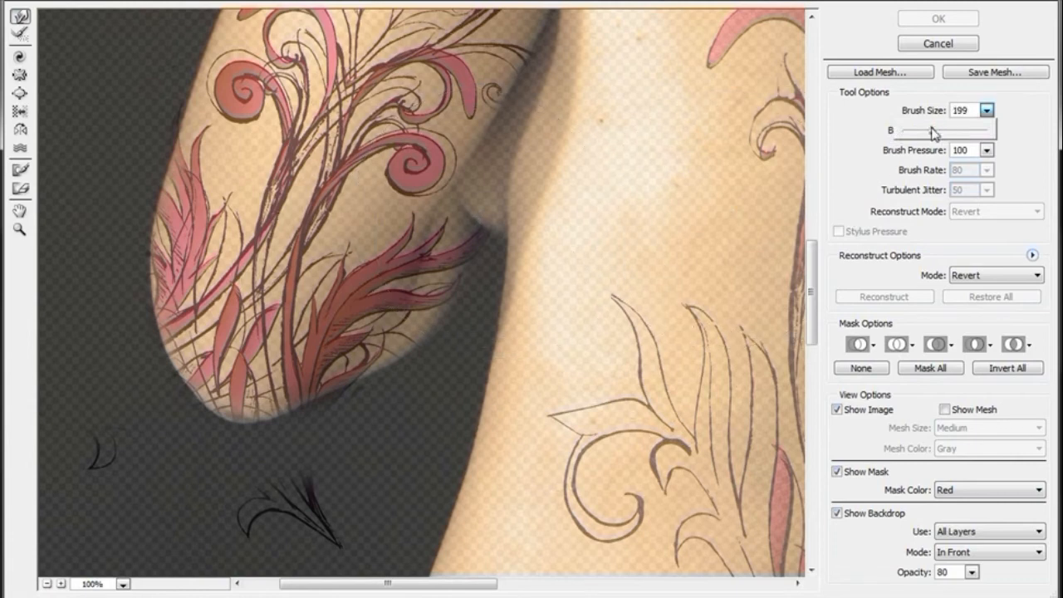
click(487, 246)
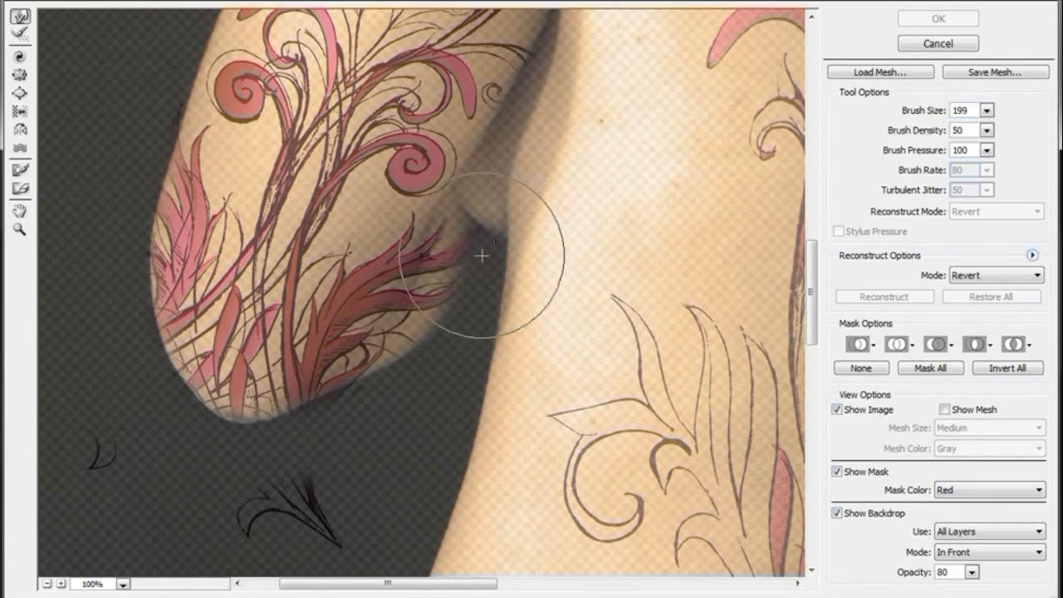
drag(482, 256, 451, 318)
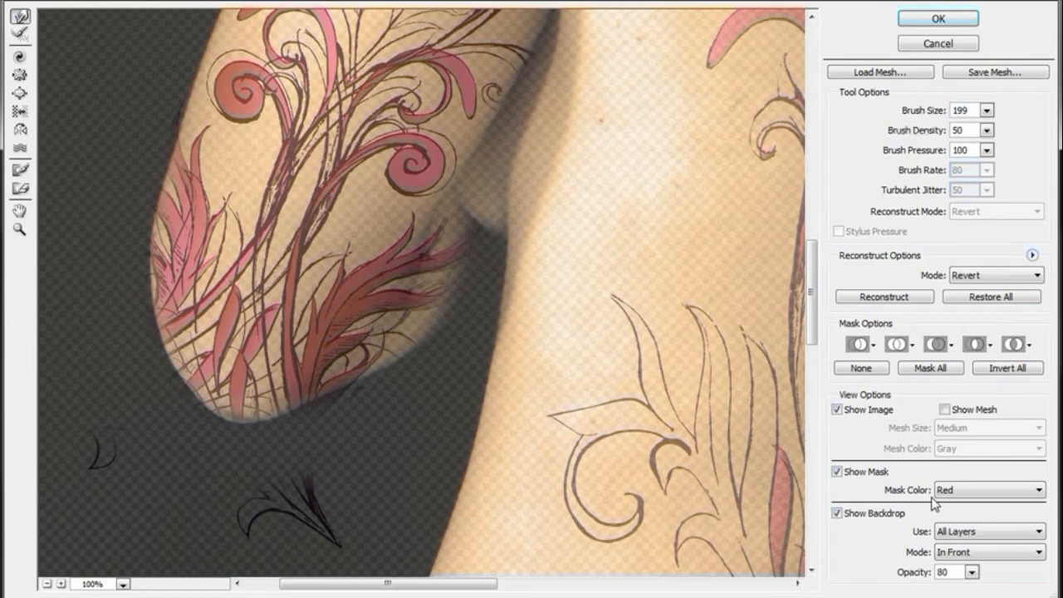
mouse_move(471, 266)
mouse_down()
mouse_move(497, 266)
mouse_move(570, 179)
mouse_up()
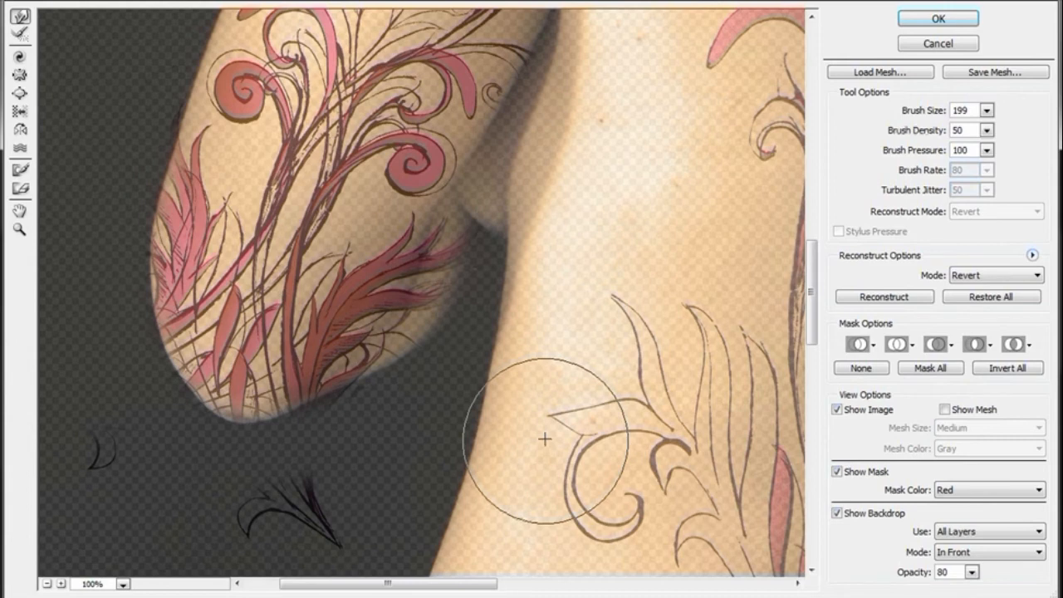
mouse_move(451, 265)
mouse_down()
mouse_move(451, 307)
mouse_move(418, 304)
mouse_move(391, 318)
mouse_up()
- Use only the Background layer as the Liquify backdrop and warp the lower leaf tips further inside the arm's inner edge
click(958, 536)
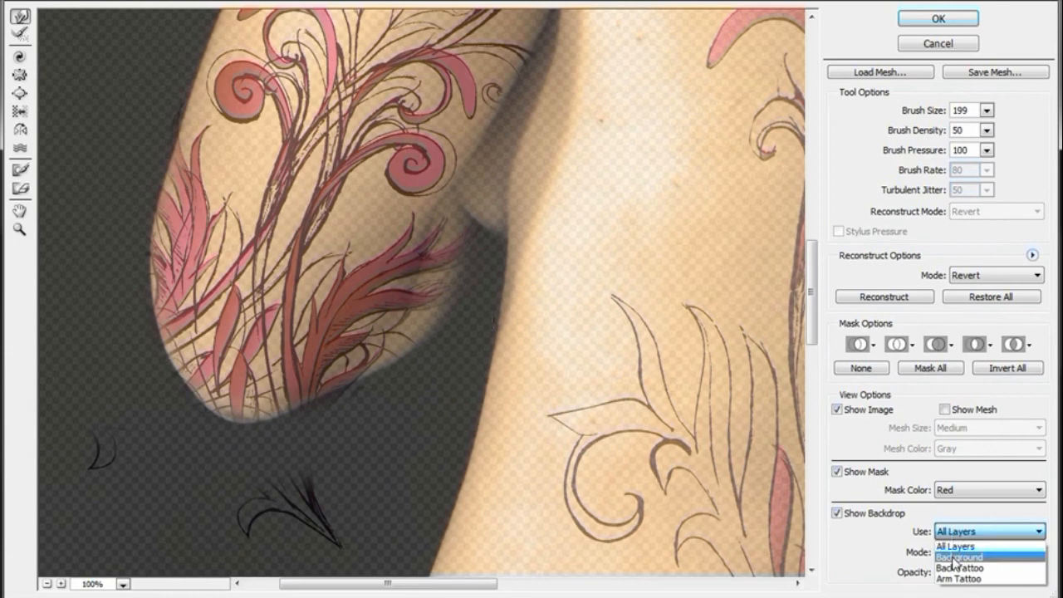
click(959, 557)
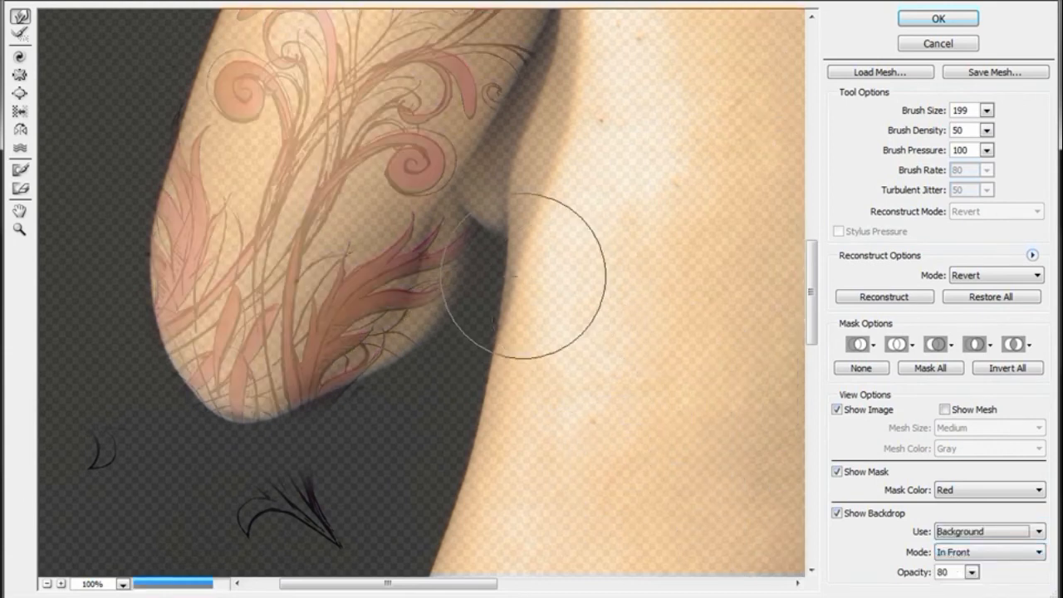
mouse_move(468, 264)
mouse_down()
mouse_move(467, 228)
mouse_move(487, 244)
mouse_move(472, 235)
mouse_move(451, 284)
mouse_up()
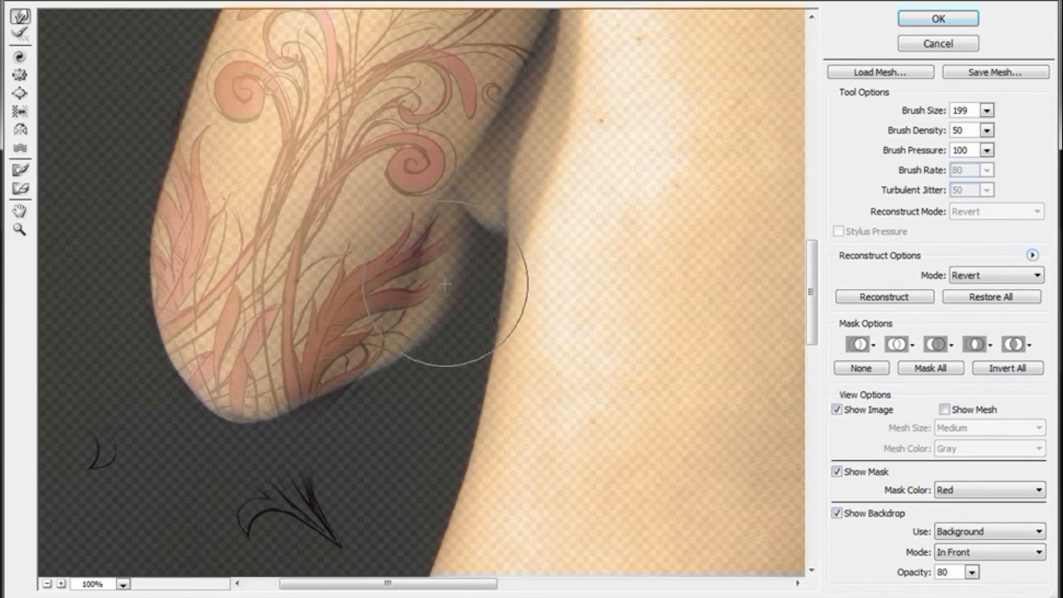
mouse_move(428, 294)
mouse_down()
mouse_move(498, 243)
mouse_move(562, 261)
mouse_up()
- Reduce the Liquify brush size to 79, push the upper leaf tips inward along the arm's contour, and apply the filter
click(986, 110)
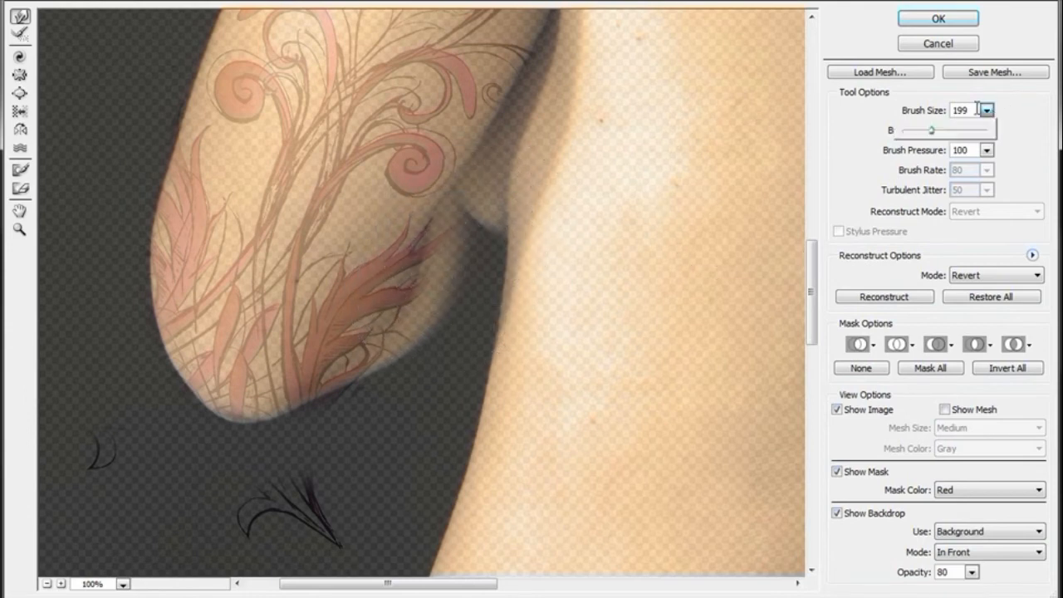
click(481, 234)
mouse_move(452, 241)
mouse_down()
mouse_move(468, 237)
mouse_move(434, 244)
mouse_move(465, 235)
mouse_move(438, 234)
mouse_move(434, 262)
mouse_move(434, 251)
mouse_up()
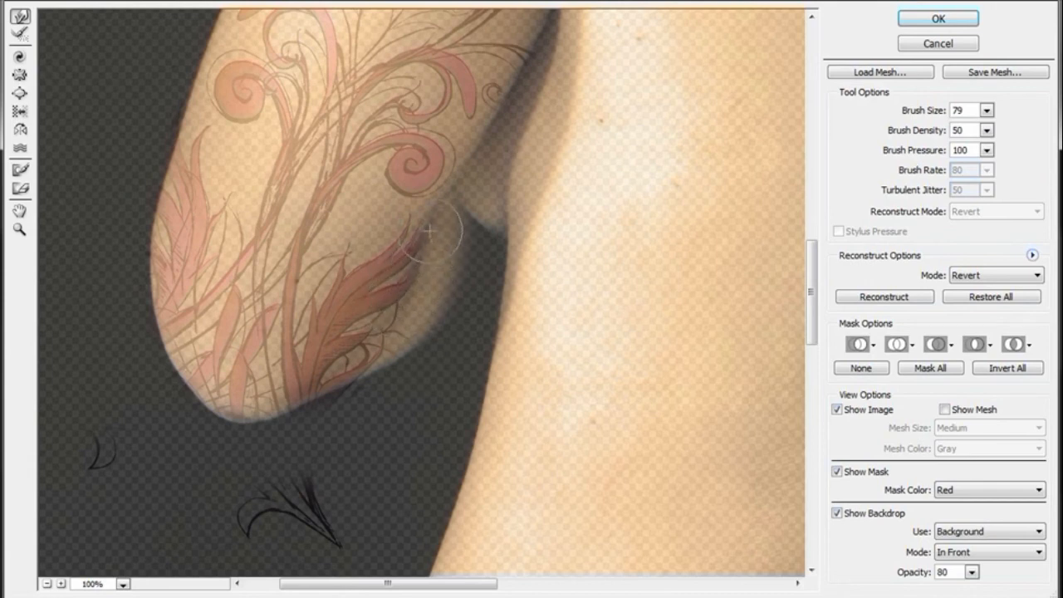
drag(437, 230, 462, 218)
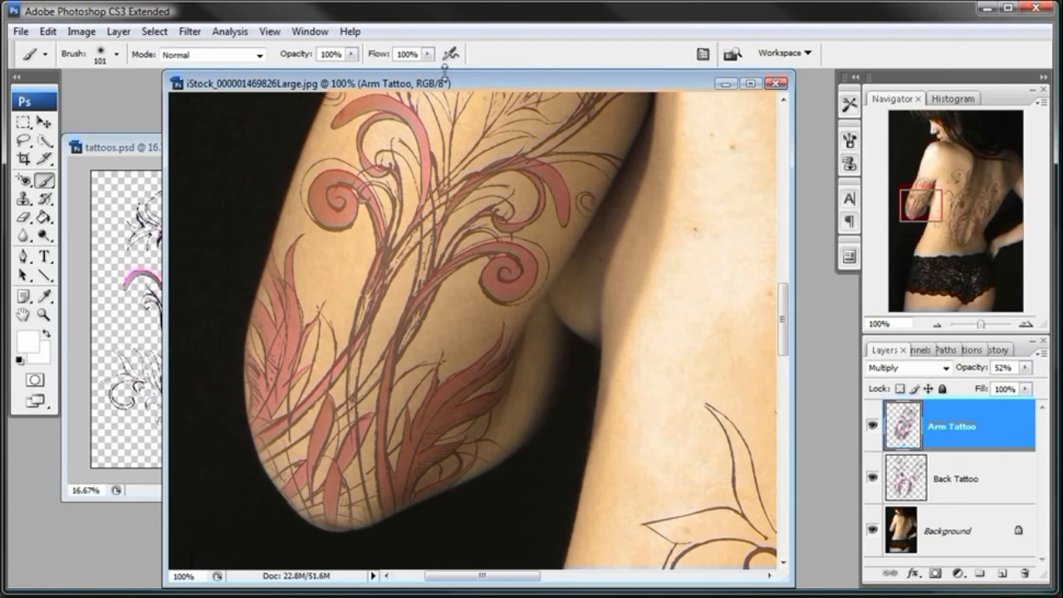
- Save the document as ApplyingTattoos_video.psd in the Applying Tattoos folder with Maximize Compatibility enabled
click(20, 31)
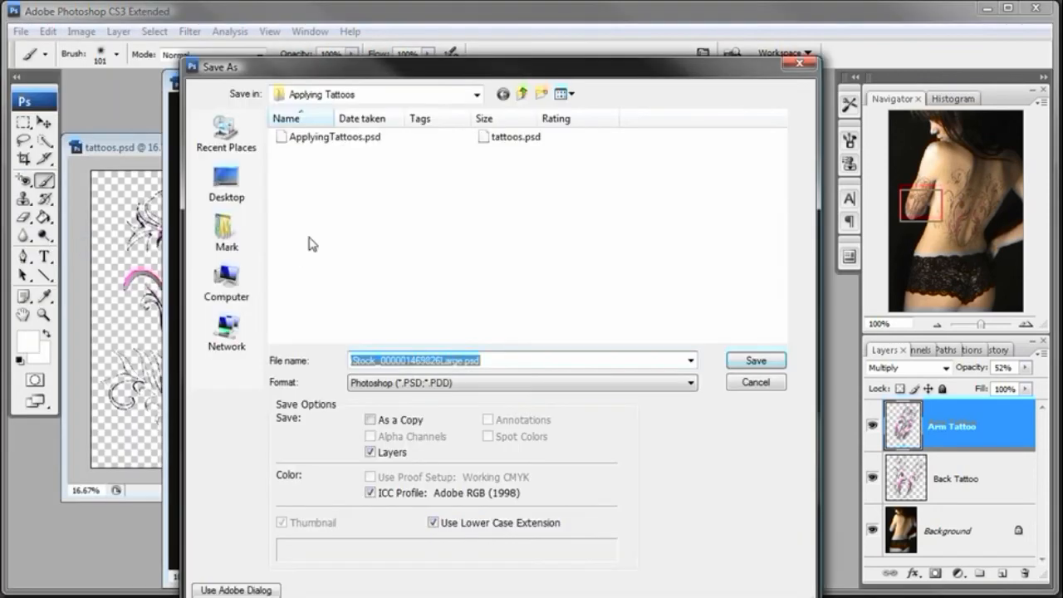
click(312, 140)
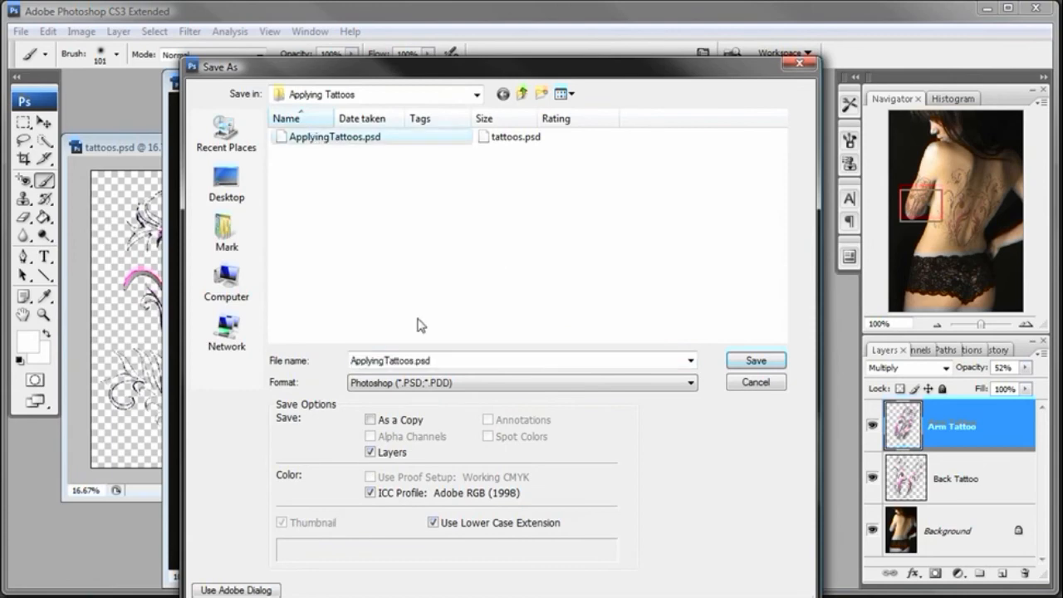
click(418, 360)
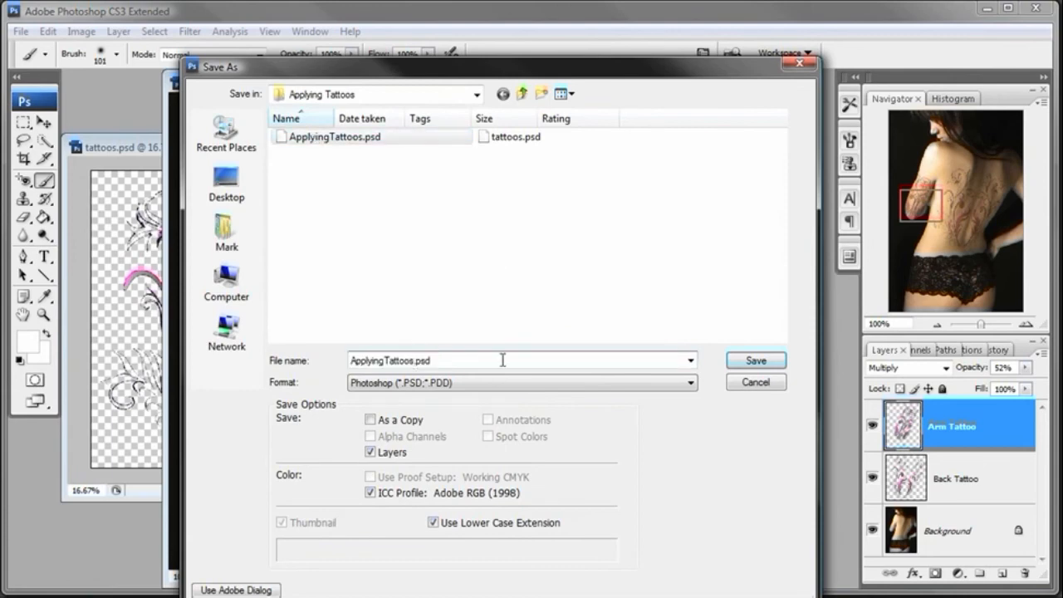
text(2)
key(BackSpace)
key(BackSpace)
key(BackSpace)
text(ideo)
key(Return)
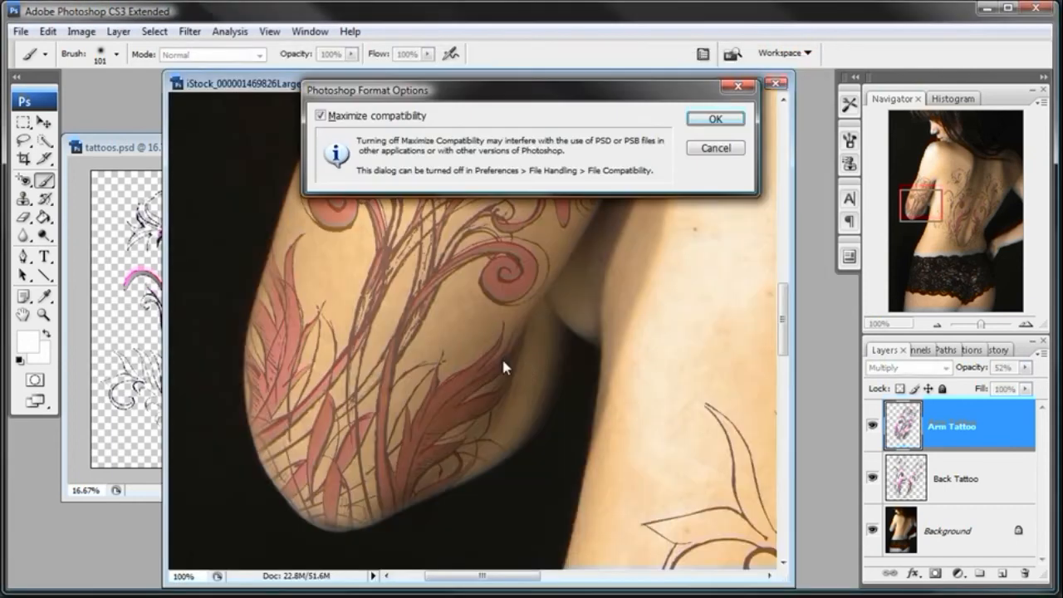
click(715, 119)
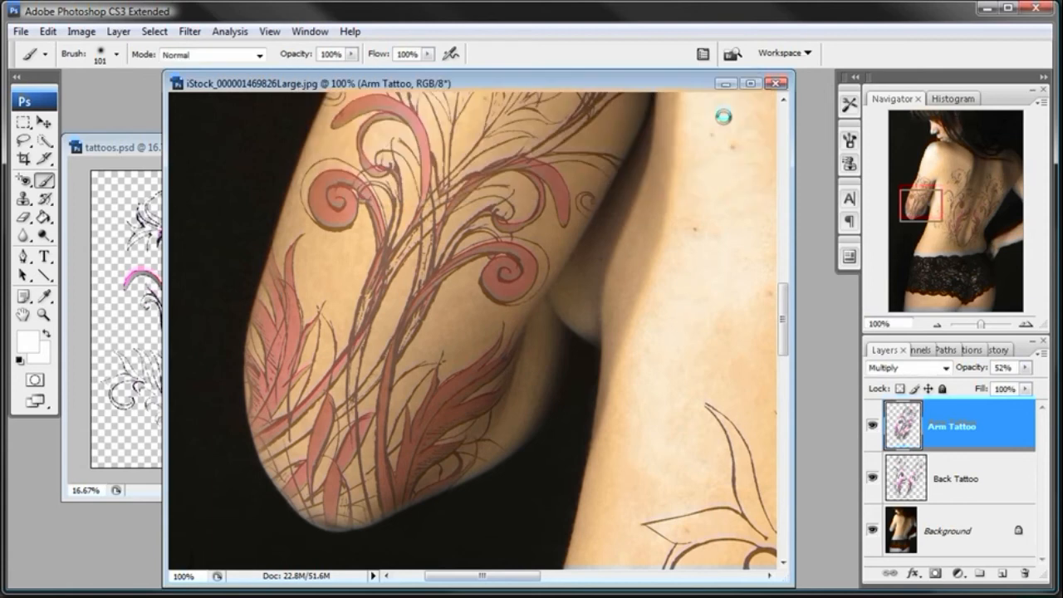
- Convert the locked Background into a regular layer and rename it Women
click(946, 540)
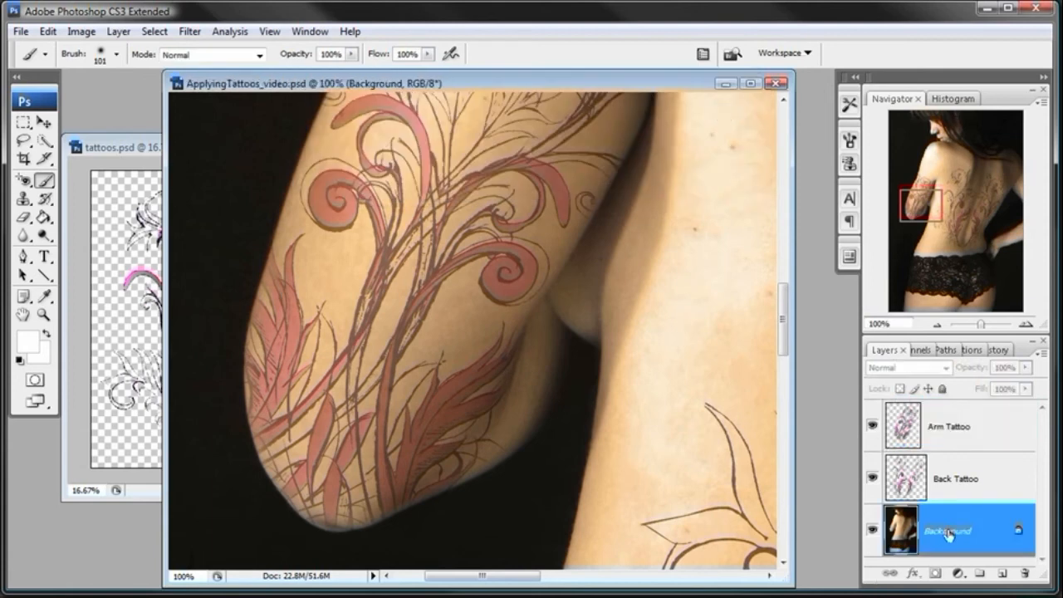
double_click(948, 535)
click(667, 117)
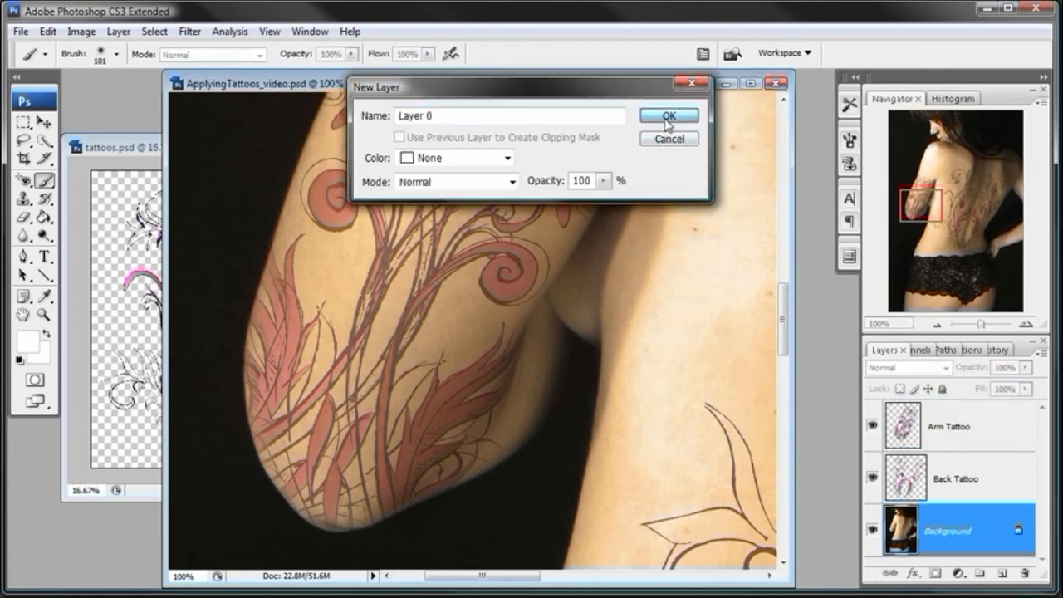
double_click(945, 530)
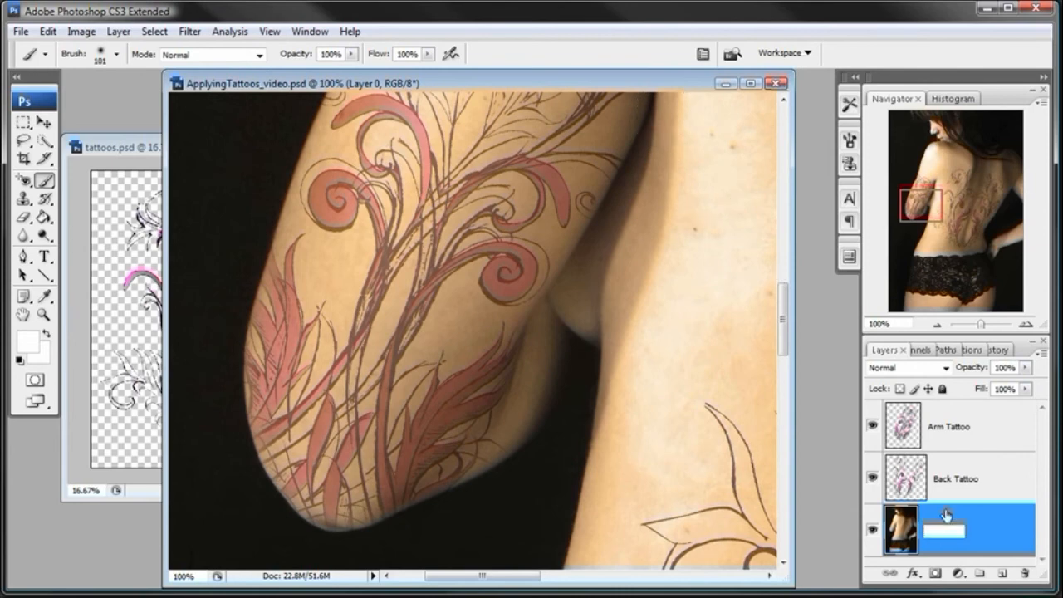
text(Women)
key(Return)
- Lower the Women layer's opacity to 53% to expose leftover tattoo marks over the dark areas
click(872, 532)
click(872, 532)
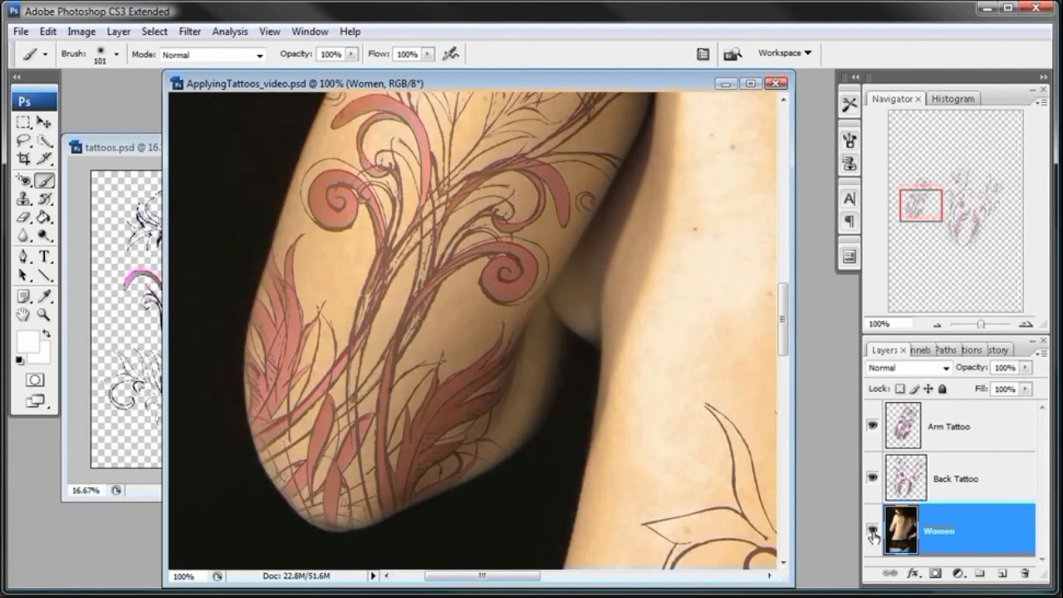
drag(1026, 367, 989, 387)
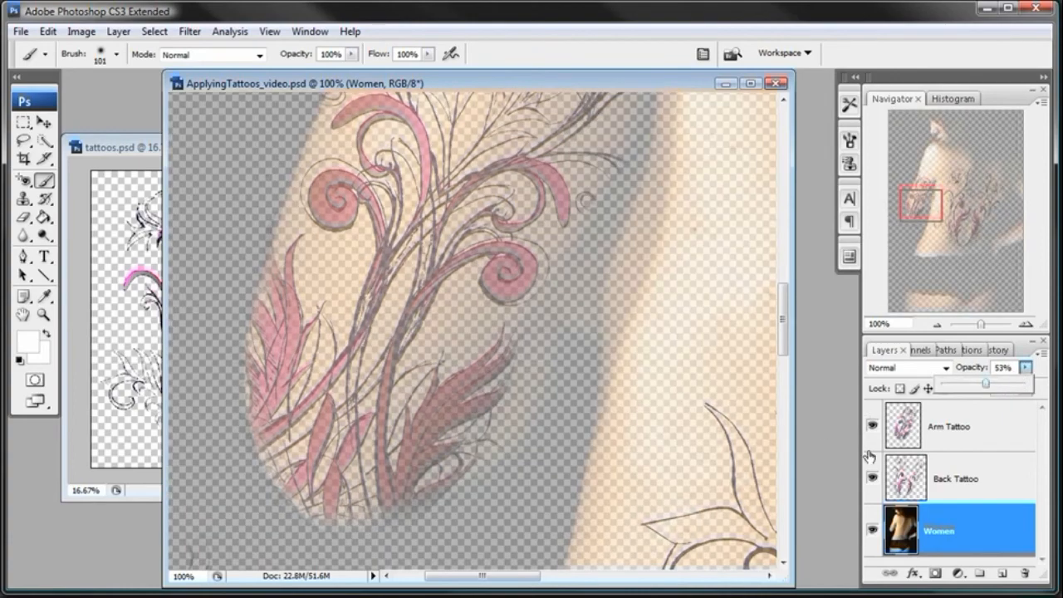
- Erase the stray tattoo fragments below and beside the elbow on the Arm Tattoo layer with a 45 px eraser
click(937, 326)
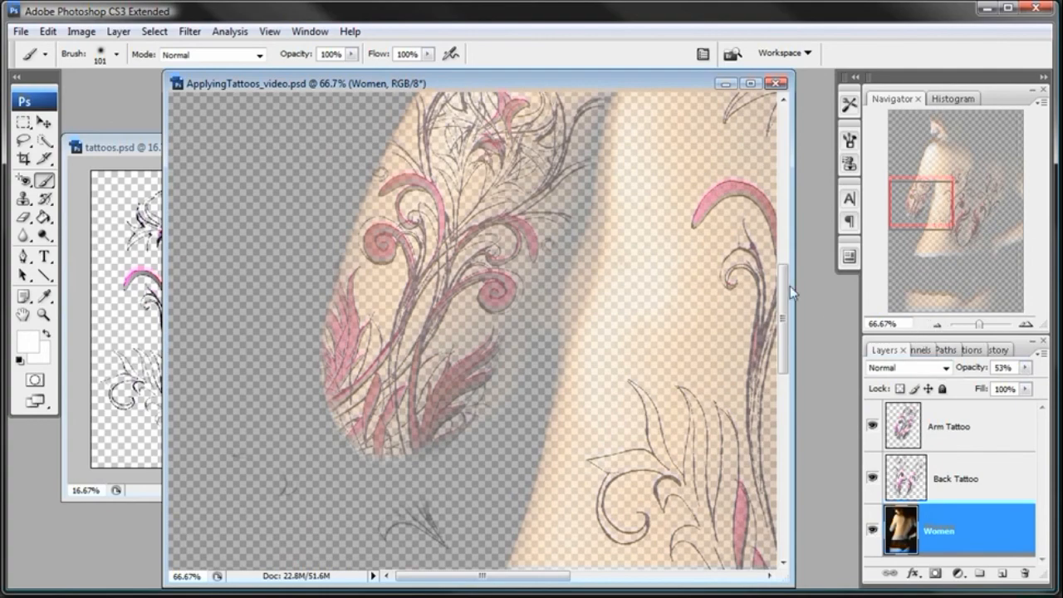
scroll(792, 285, down, 3)
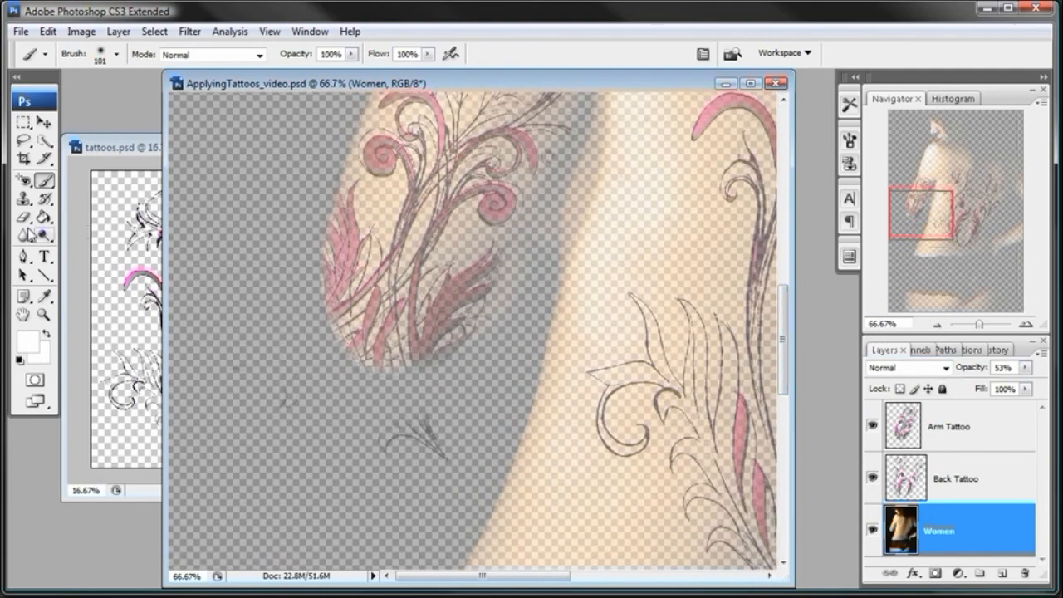
click(905, 432)
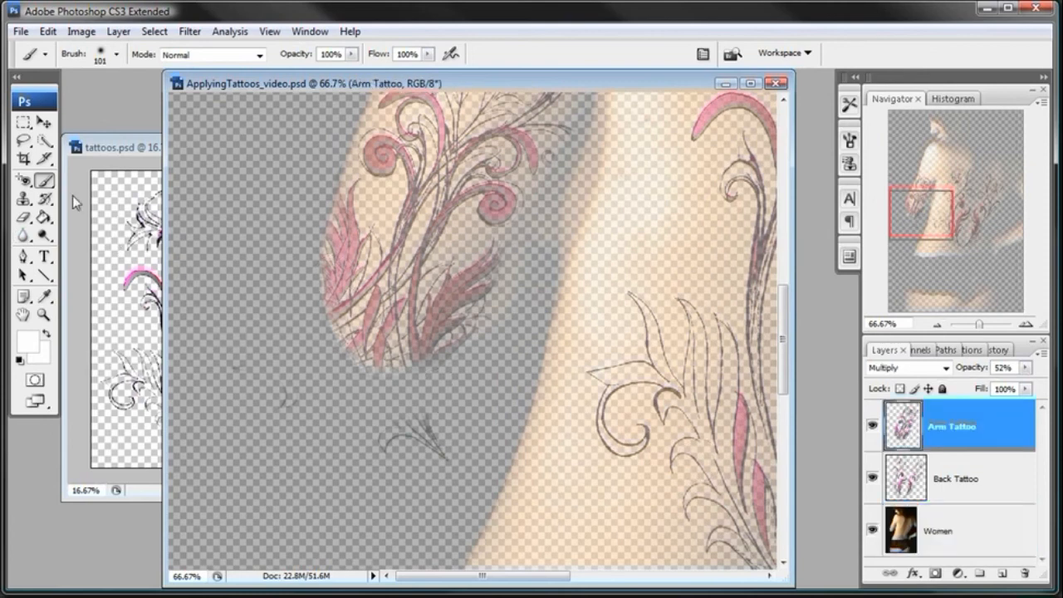
click(24, 217)
drag(380, 422, 427, 431)
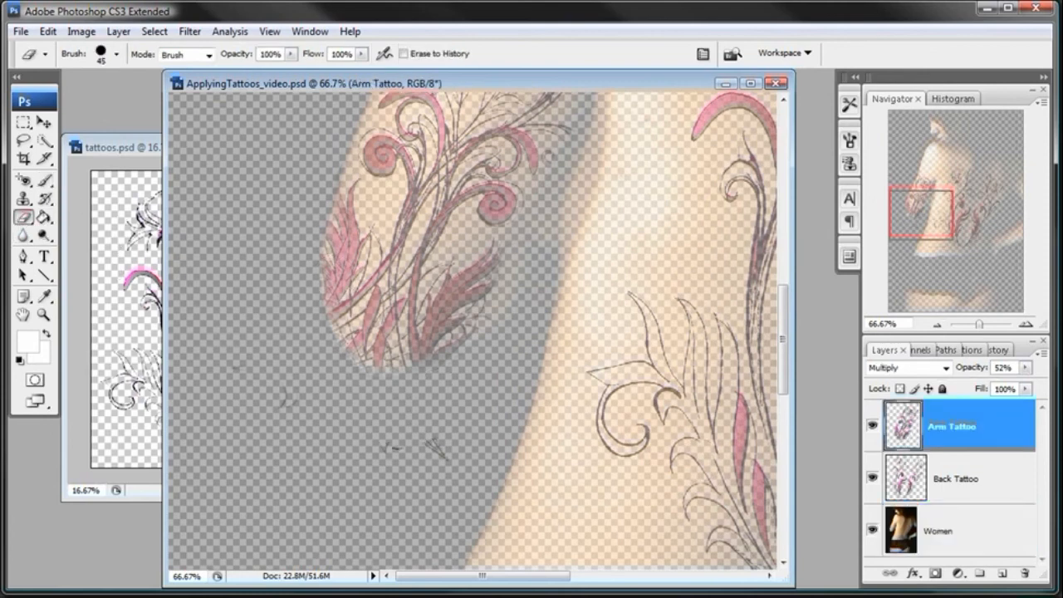
mouse_move(302, 415)
mouse_down()
mouse_move(232, 370)
mouse_move(240, 378)
mouse_up()
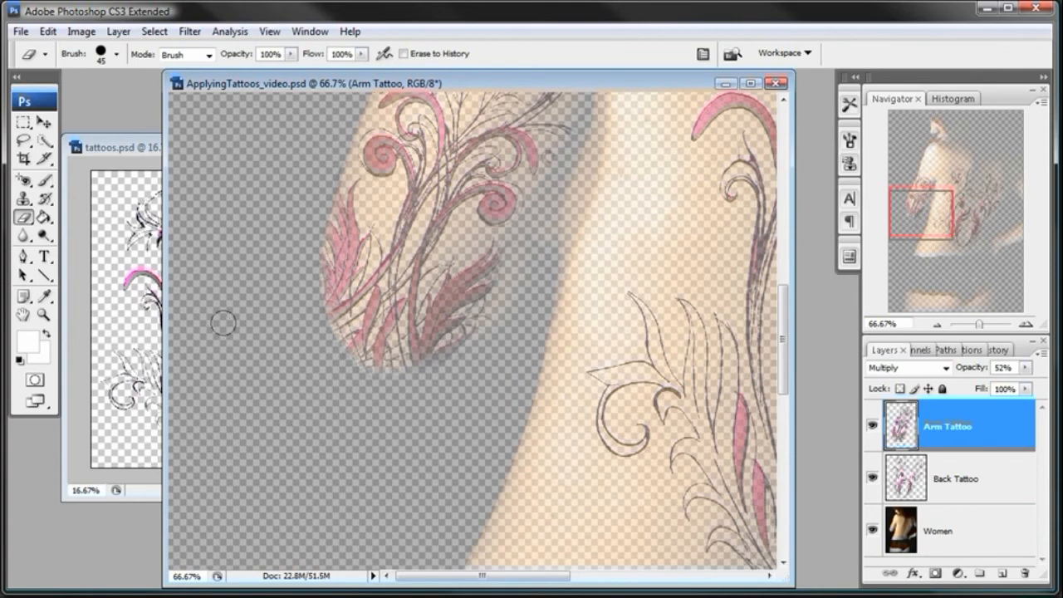
drag(287, 252, 289, 465)
drag(458, 499, 698, 307)
- Restore the Women layer to full opacity, make the Arm Tattoo layer active, and show the whole back at 25% zoom
click(965, 533)
click(1026, 367)
drag(1030, 384, 1056, 393)
click(946, 423)
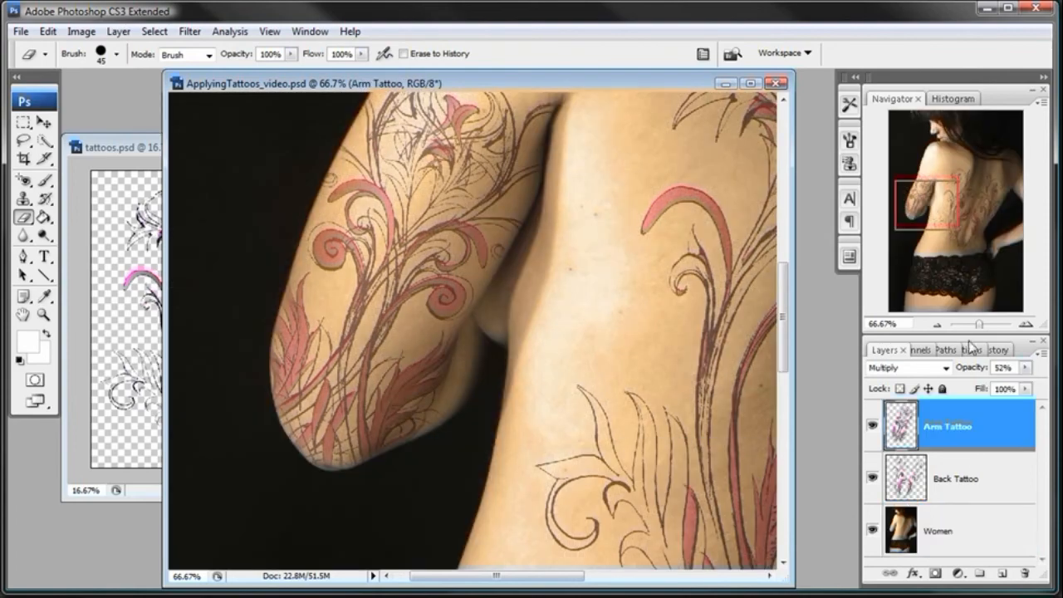
click(937, 325)
click(938, 325)
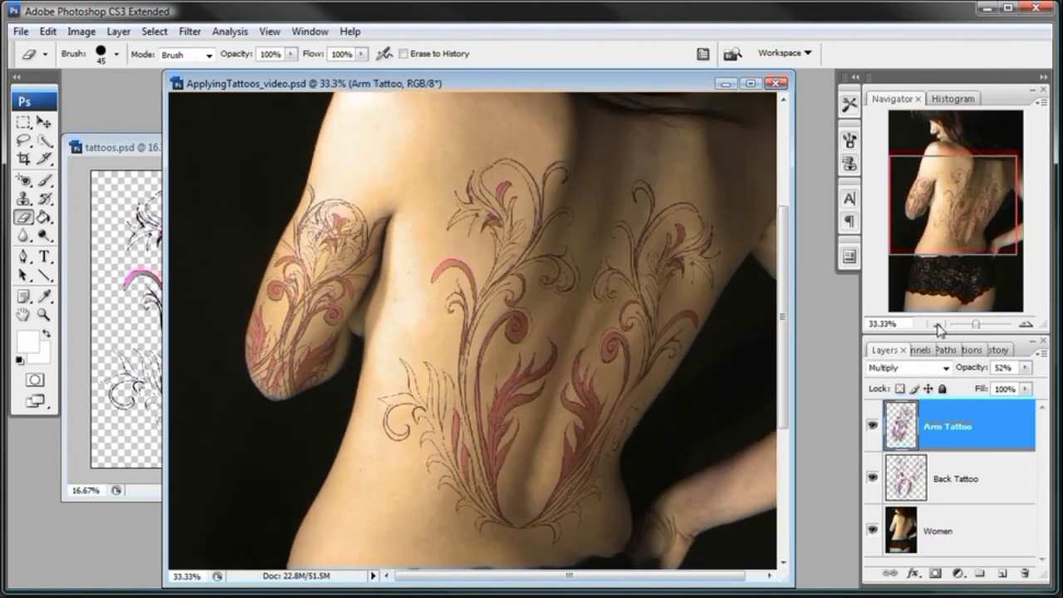
click(937, 325)
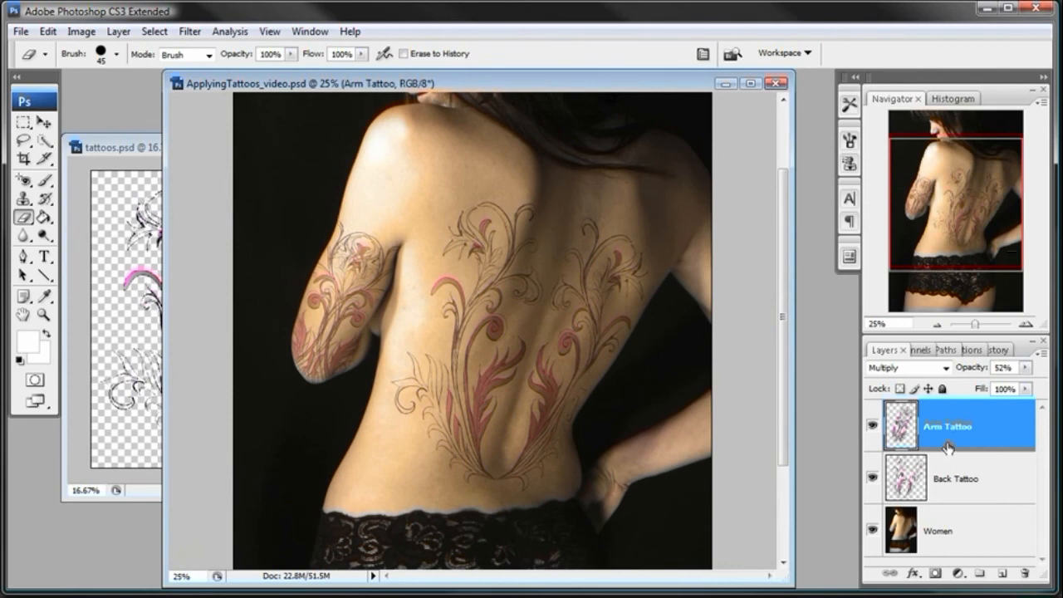
- Close the tattoos.psd document and return to ApplyingTattoos_video.psd
click(110, 144)
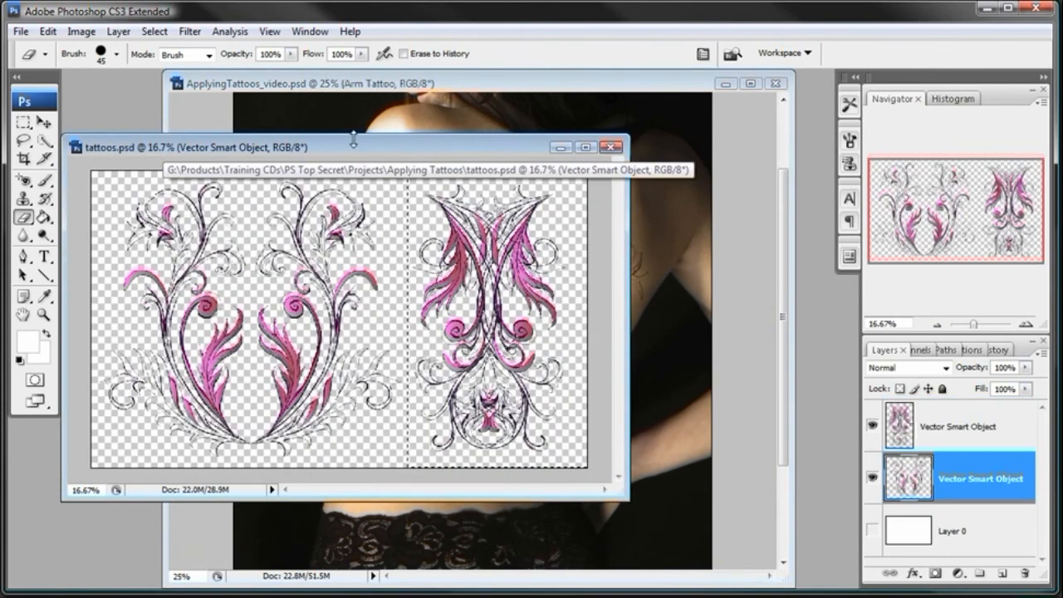
click(613, 147)
click(532, 248)
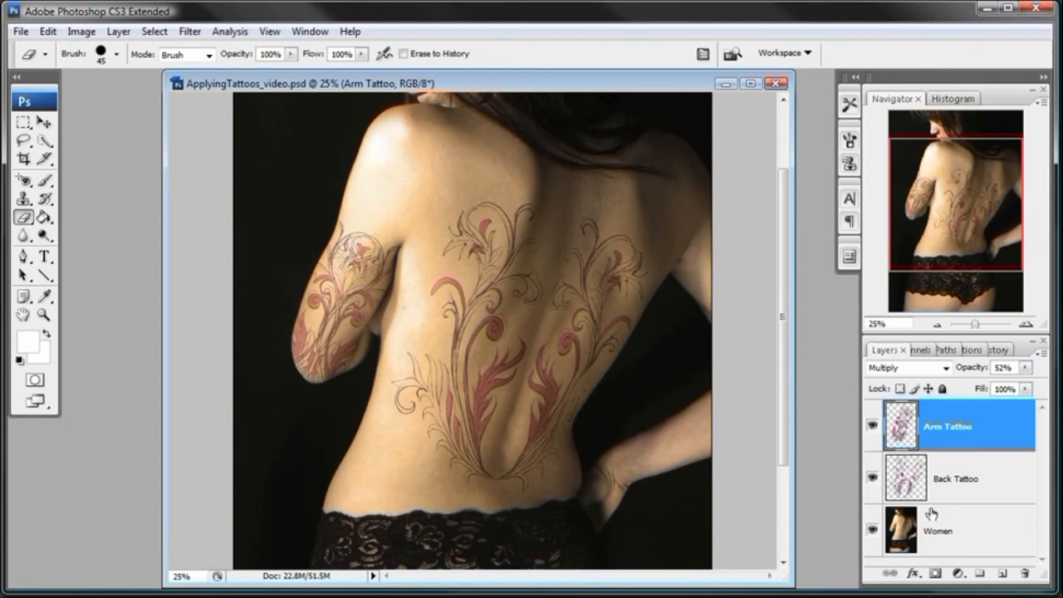
- Start a Hue/Saturation adjustment layer that uses the Arm Tattoo layer as its clipping mask
click(958, 574)
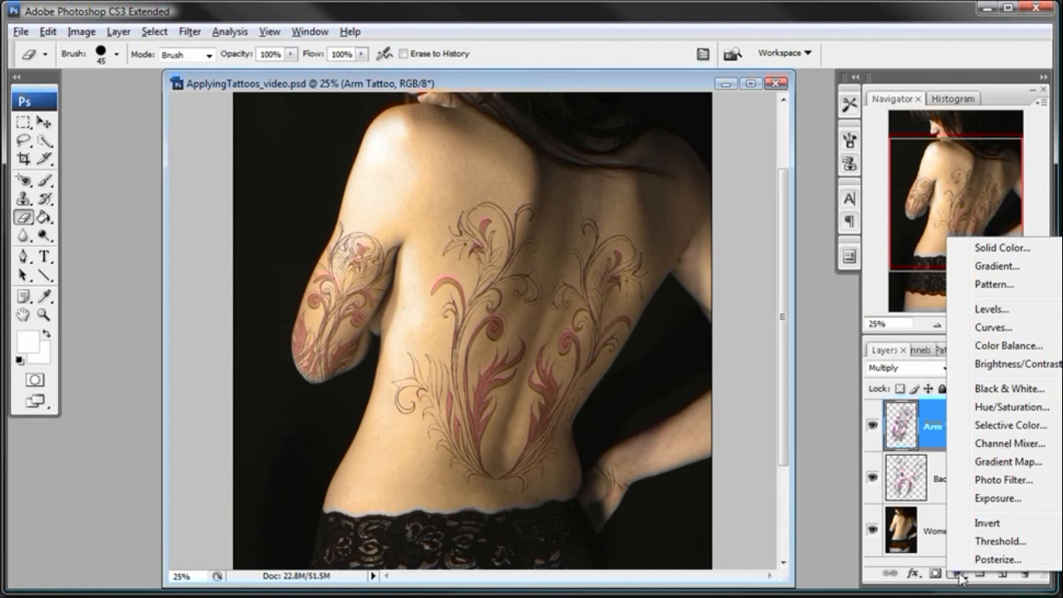
alt+click(990, 409)
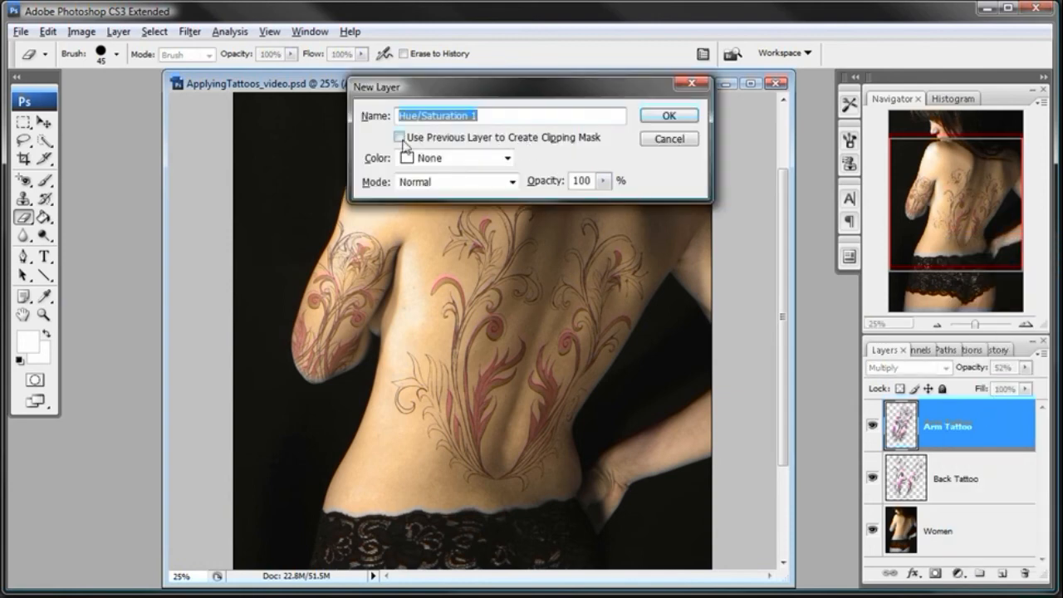
click(401, 138)
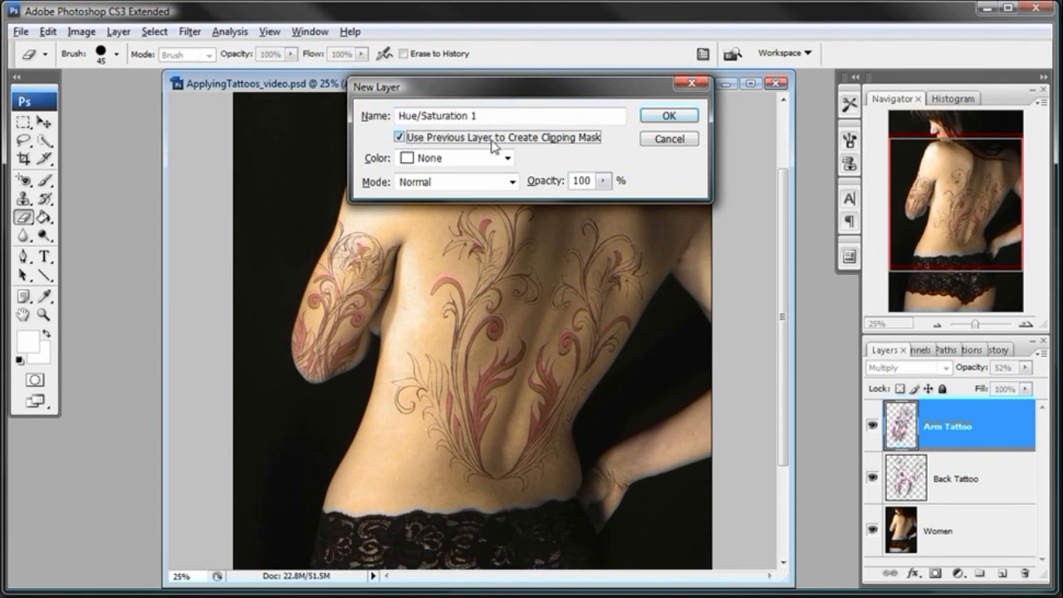
click(668, 117)
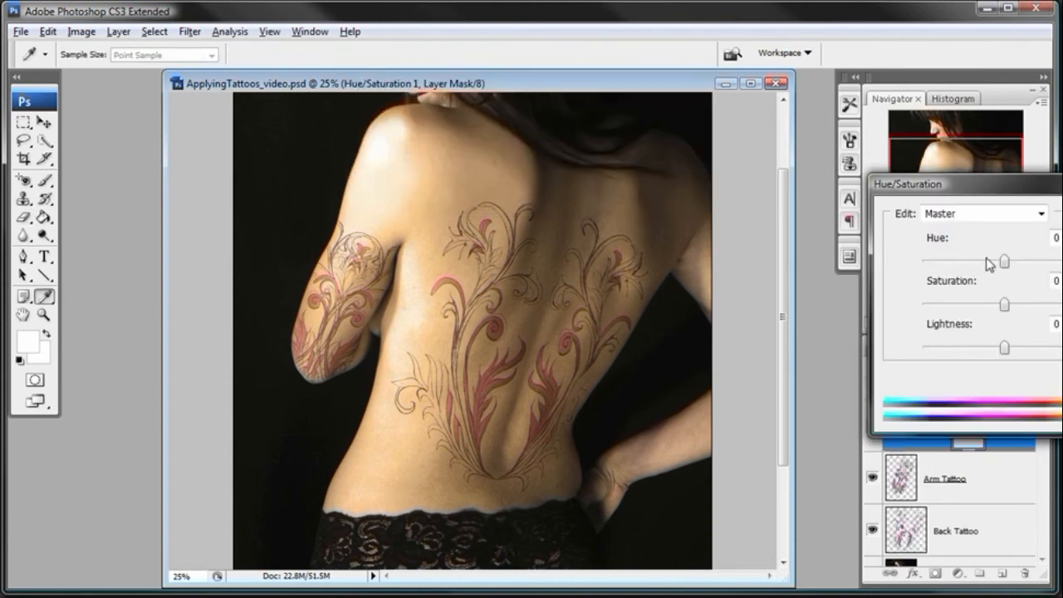
- Try a hue of -81 and a saturation of -100 on the arm tattoo, and cancel the Hue/Saturation adjustment
drag(989, 188, 695, 321)
drag(707, 402, 763, 403)
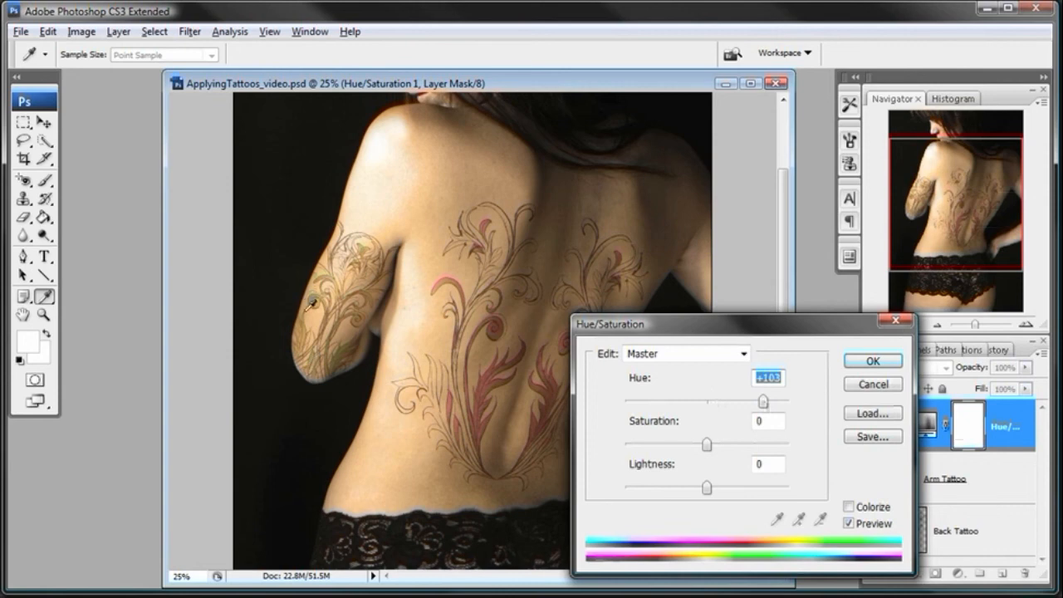
click(641, 402)
drag(641, 405, 660, 404)
drag(704, 447, 598, 451)
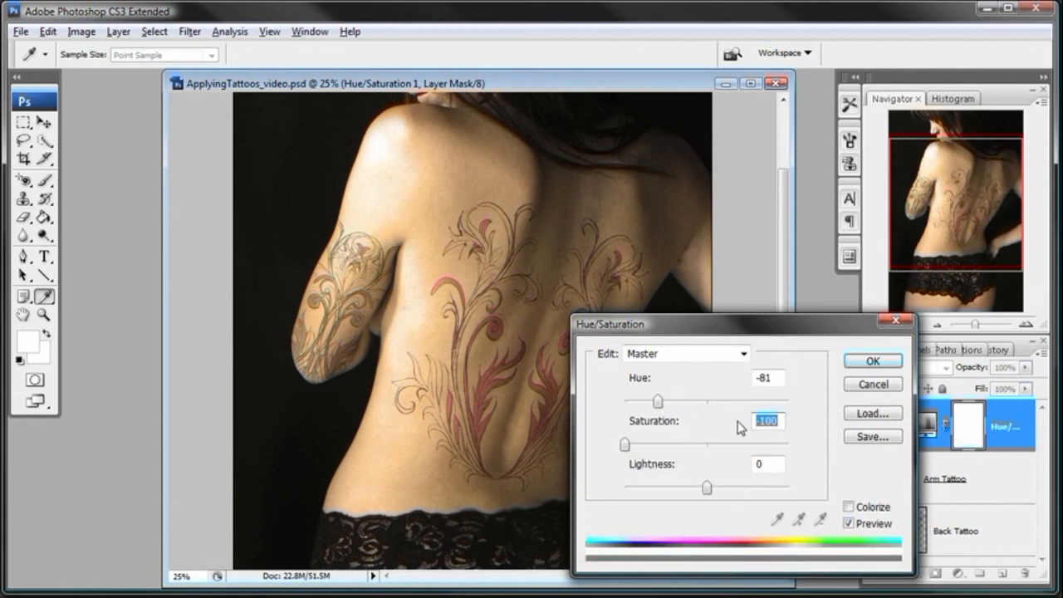
mouse_move(672, 325)
mouse_down()
mouse_move(686, 382)
mouse_move(645, 449)
mouse_move(674, 422)
mouse_up()
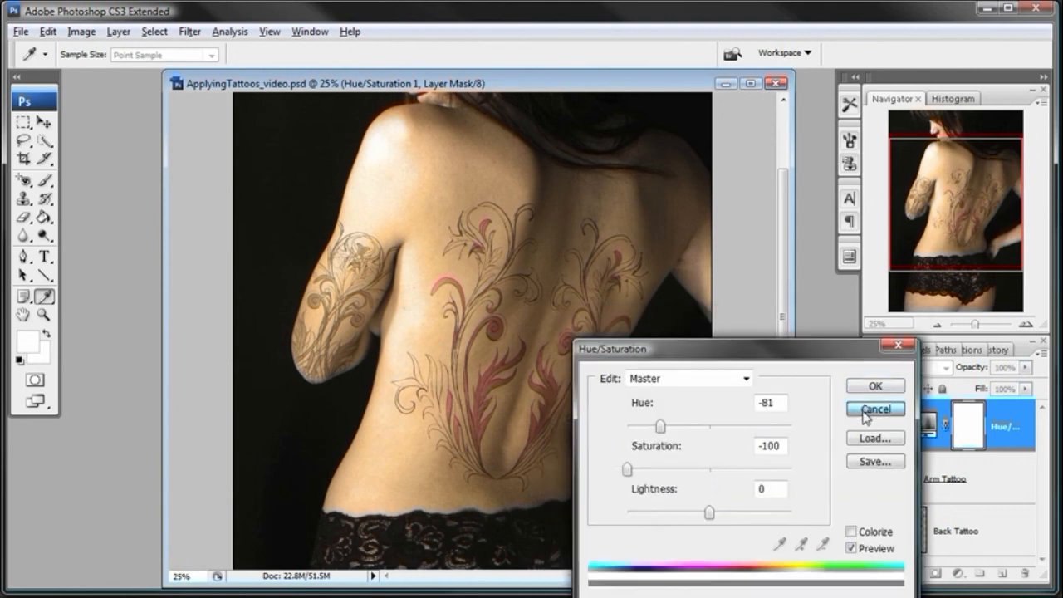
click(878, 408)
key(e)
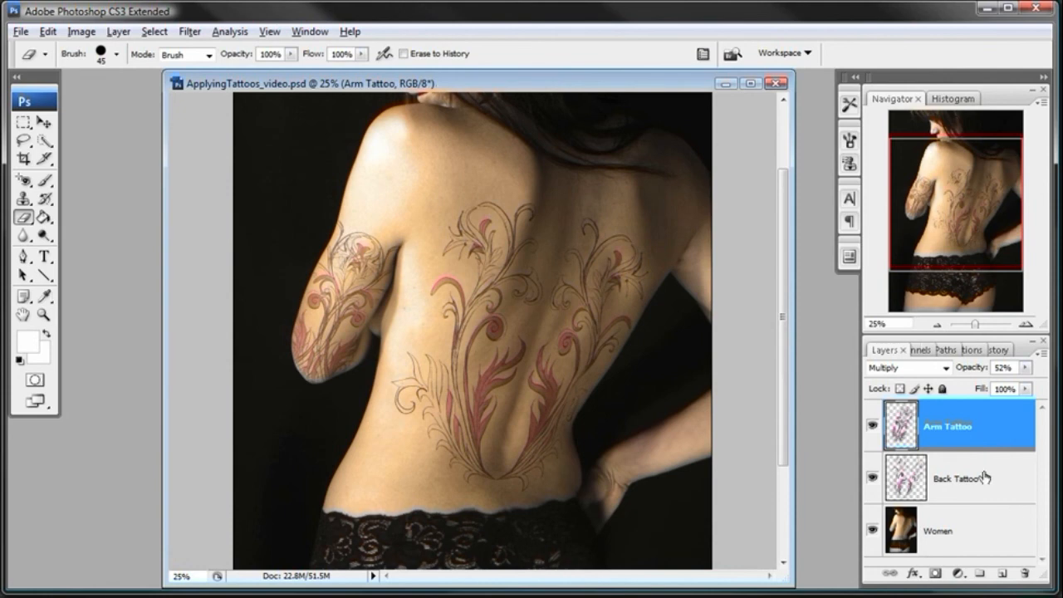
- Add a new layer above Arm Tattoo and name it Color Overlay
click(939, 325)
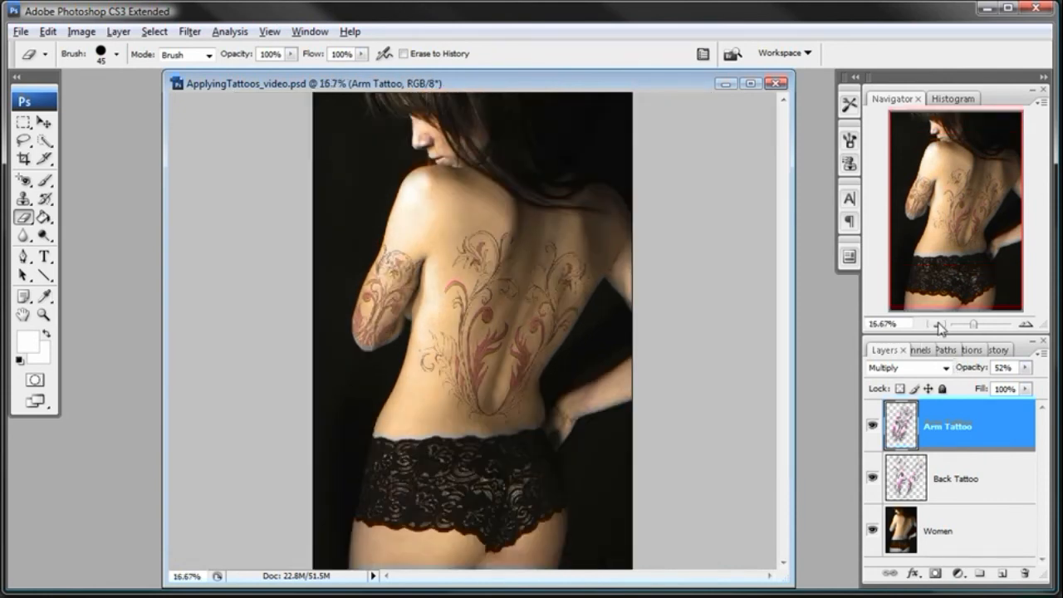
click(1004, 573)
double_click(930, 424)
text(Color)
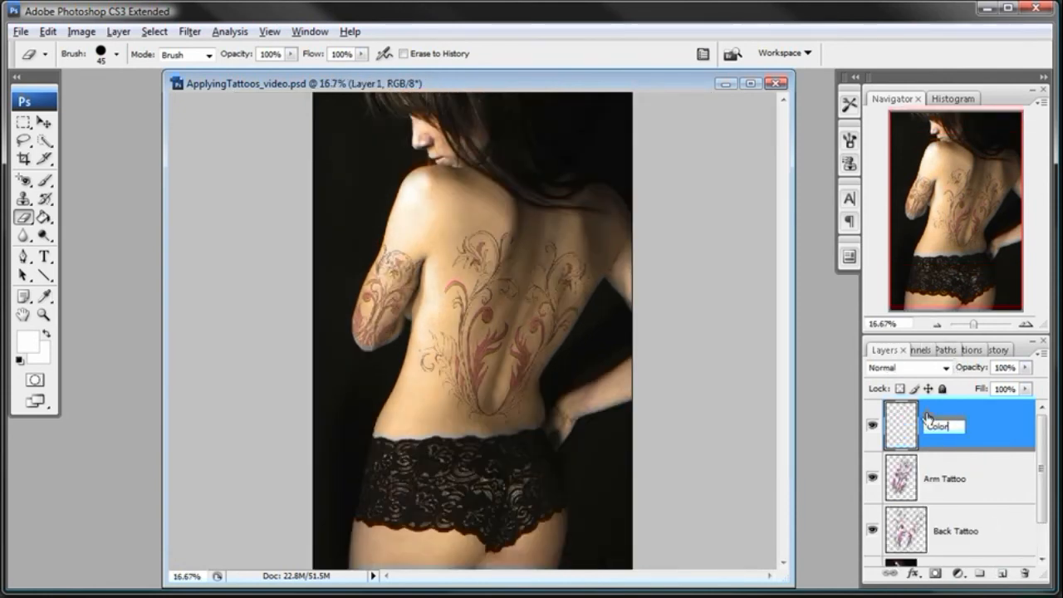
text( Overlay)
key(Return)
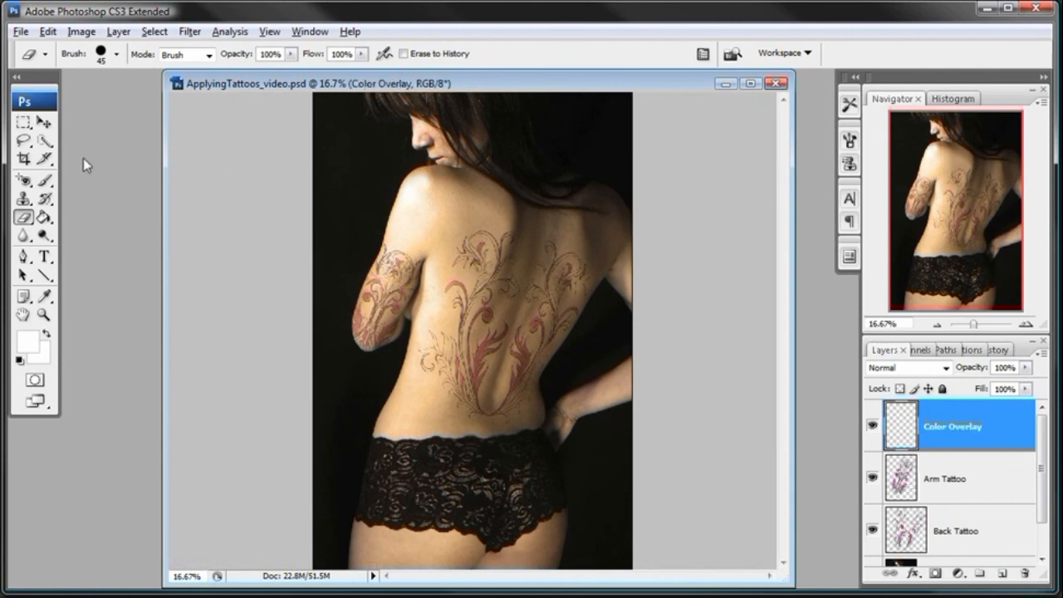
- Fill the Color Overlay layer with the dark blue #26376d using the Paint Bucket
click(44, 216)
click(28, 336)
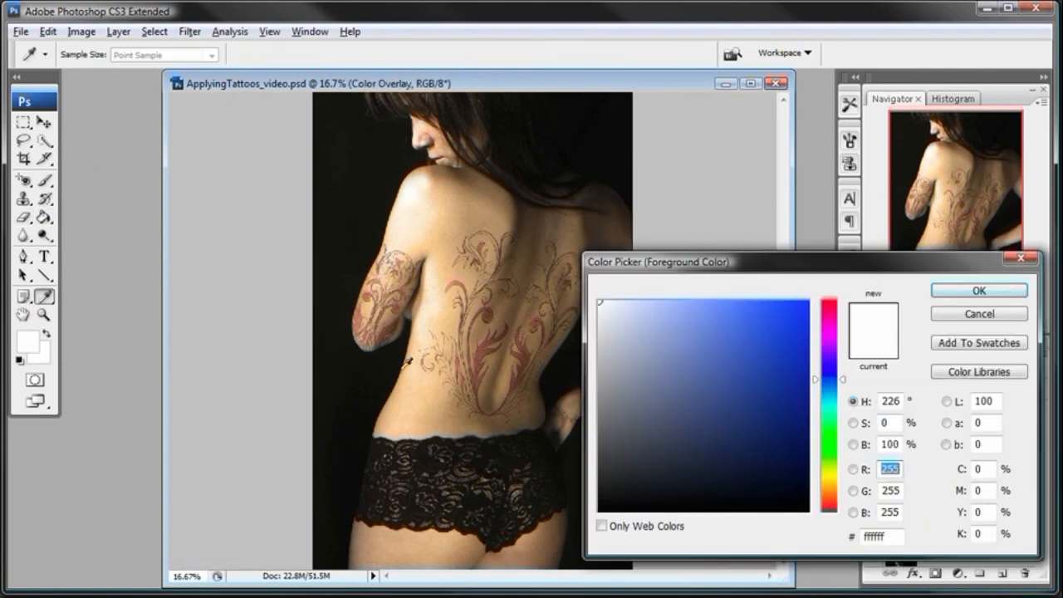
mouse_move(758, 407)
mouse_down()
mouse_move(753, 420)
mouse_move(735, 421)
mouse_up()
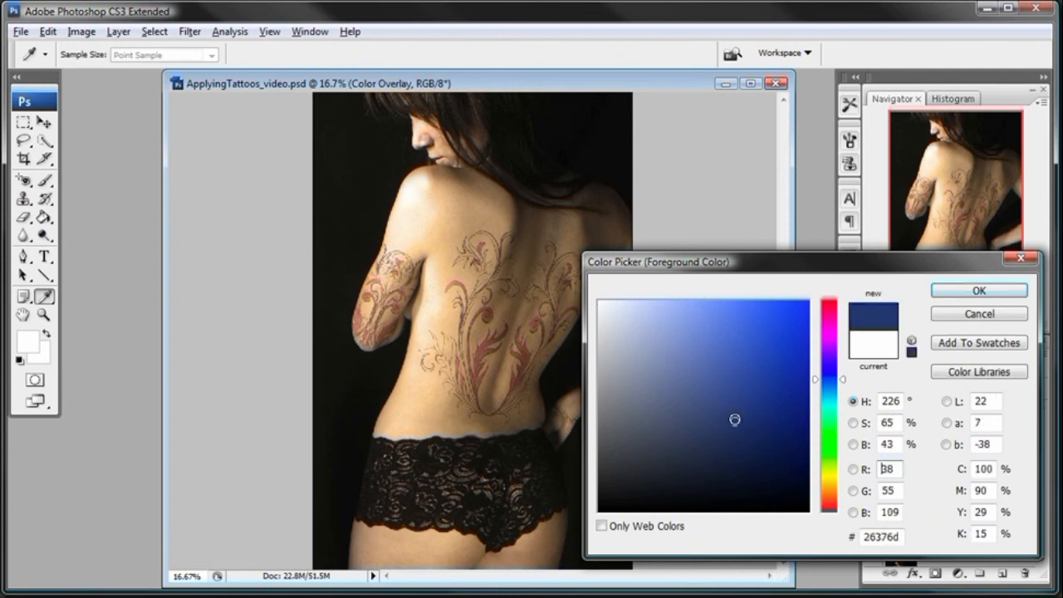
click(957, 291)
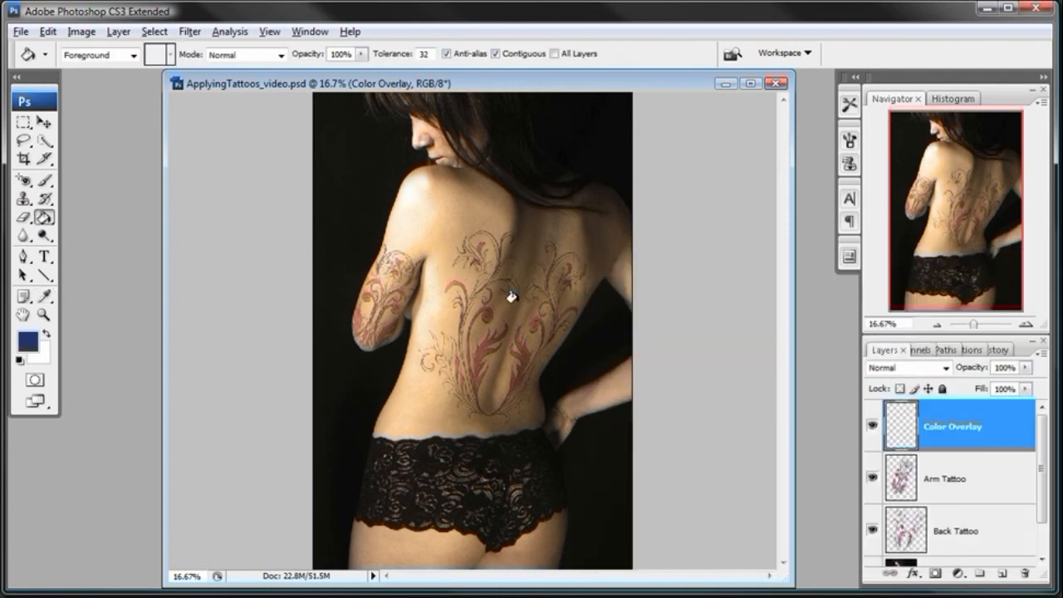
click(512, 296)
- Set the Color Overlay layer's blending mode to Overlay and its opacity to 75%
click(945, 368)
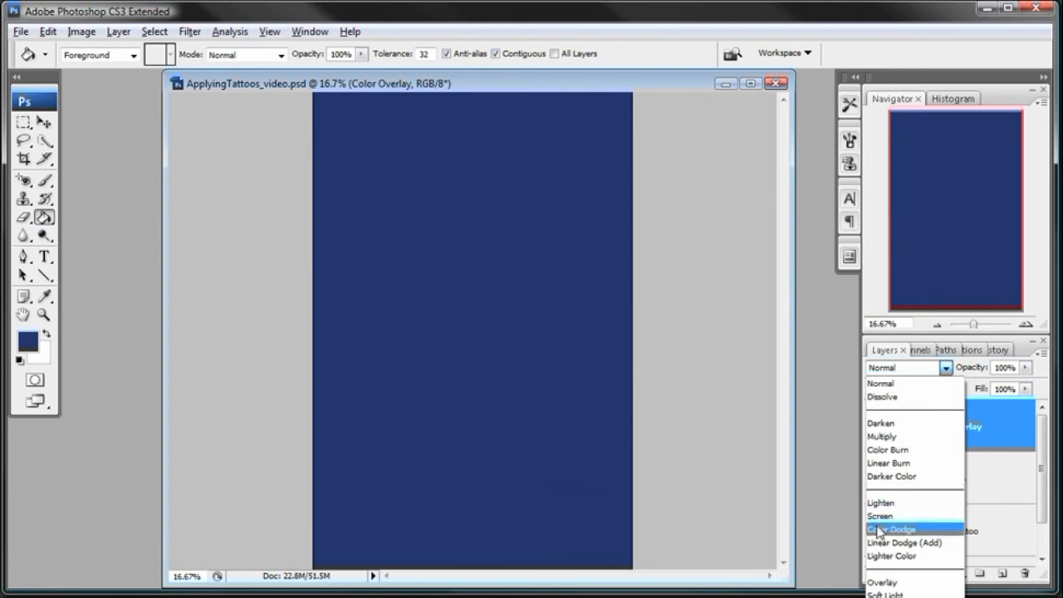
click(882, 582)
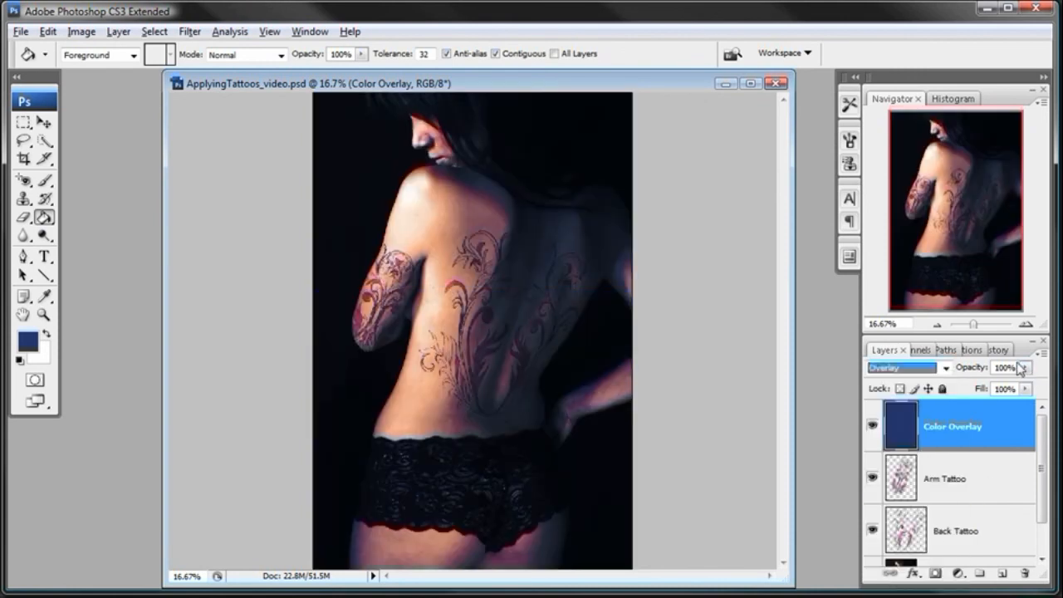
click(1024, 367)
drag(1027, 385, 1008, 390)
click(1024, 324)
click(1024, 324)
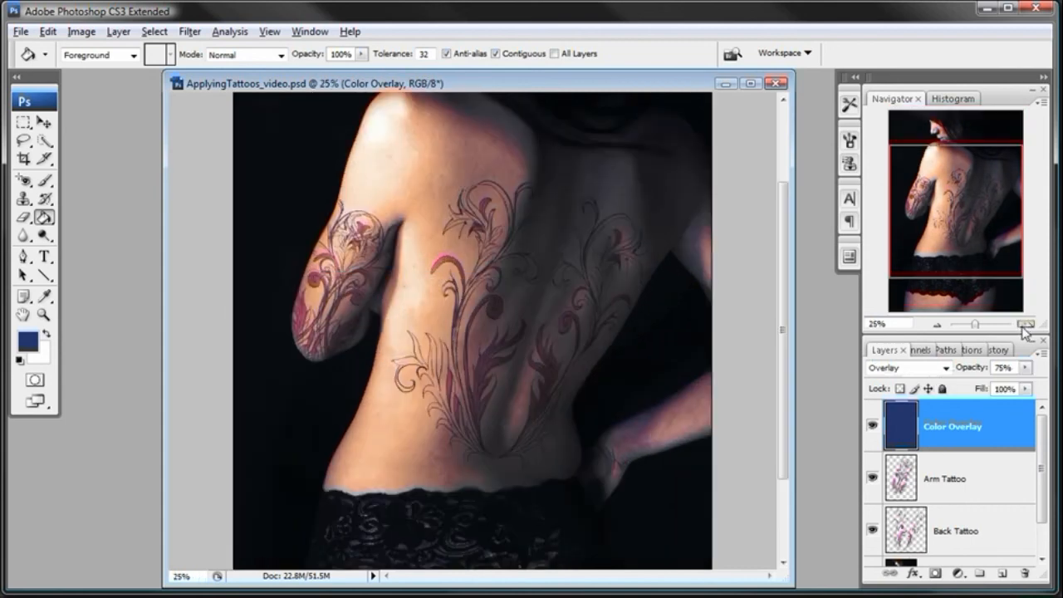
- Maximize the document window and make the Arm Tattoo layer active, keeping its Multiply blending mode
click(750, 84)
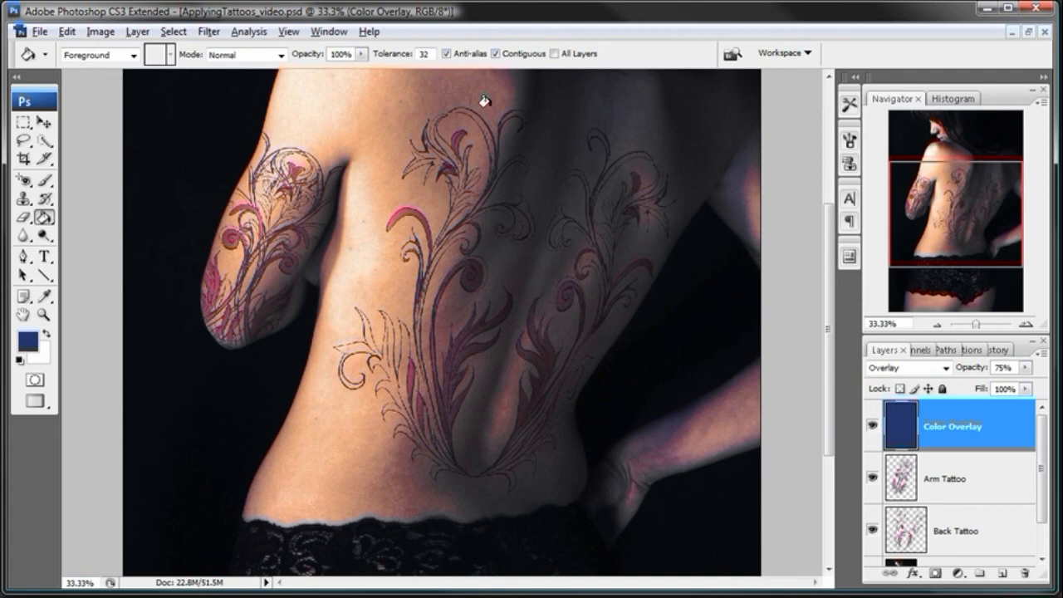
click(994, 478)
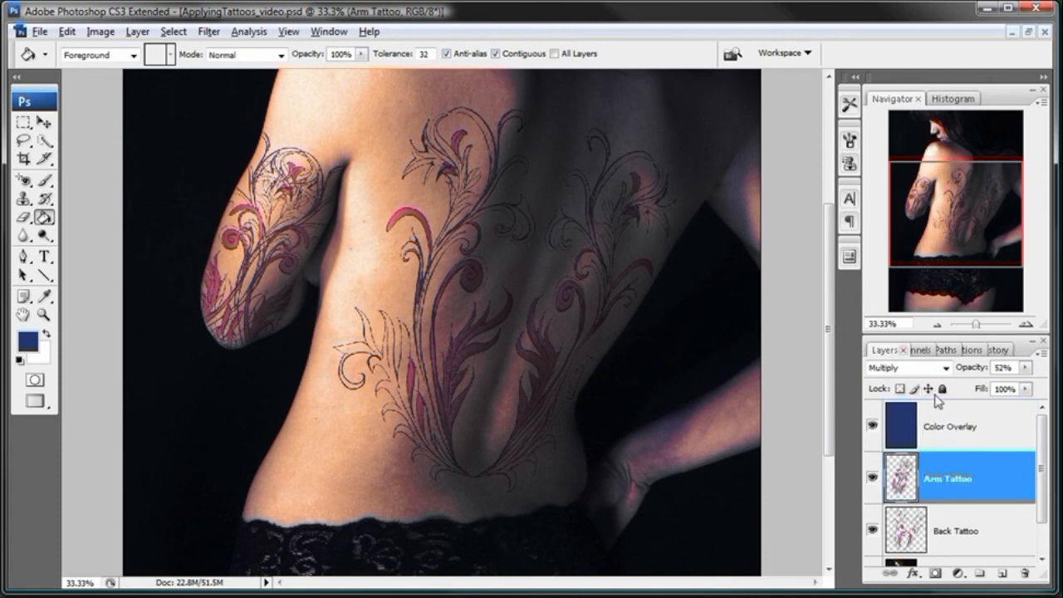
click(946, 368)
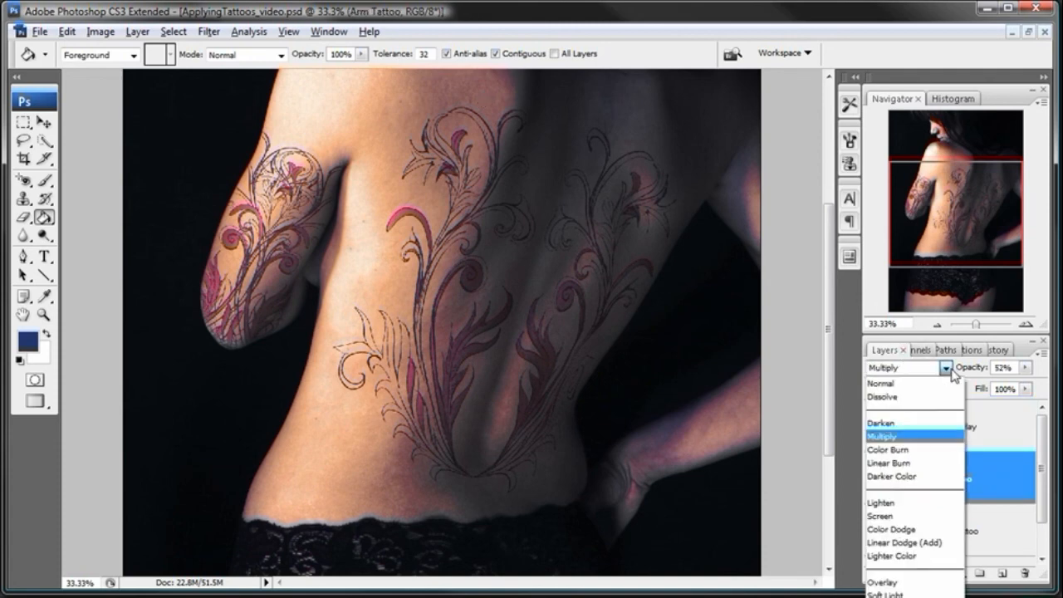
click(967, 373)
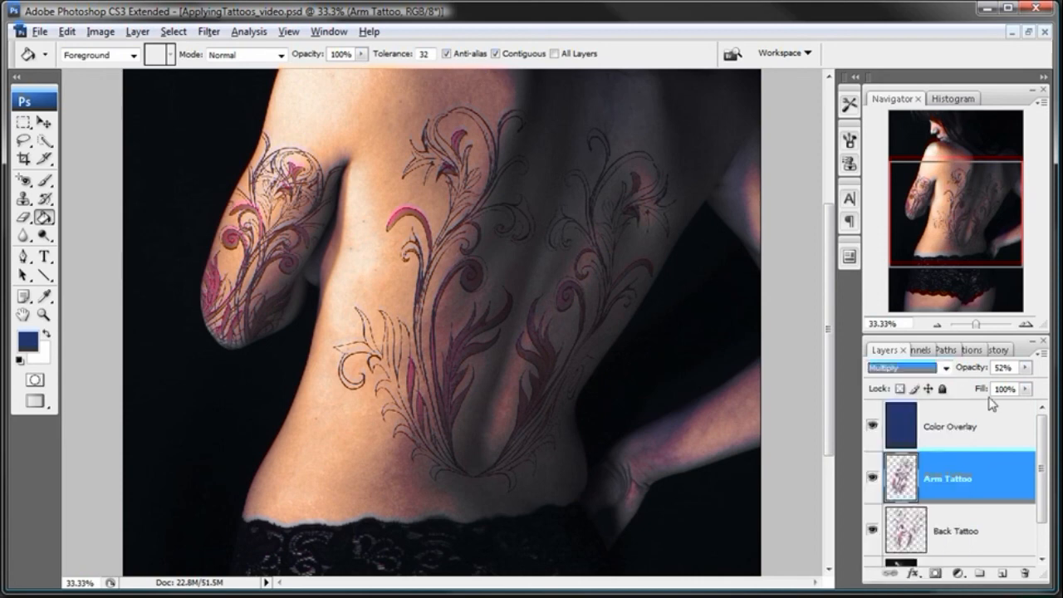
- Apply the Add Noise filter to the Arm Tattoo layer while viewing the elbow at 200%
click(46, 316)
drag(188, 258, 304, 358)
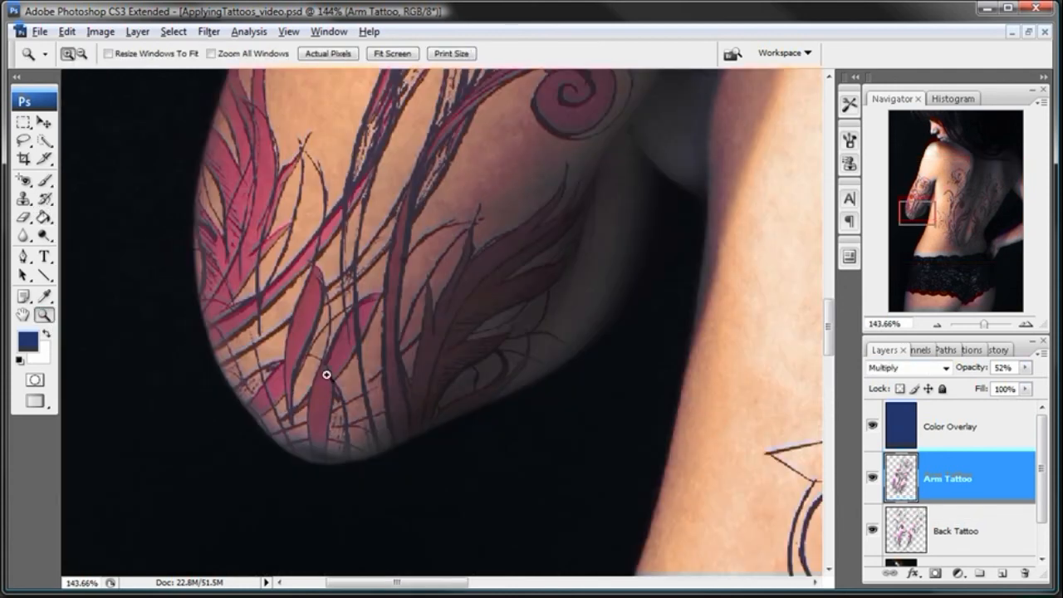
click(356, 328)
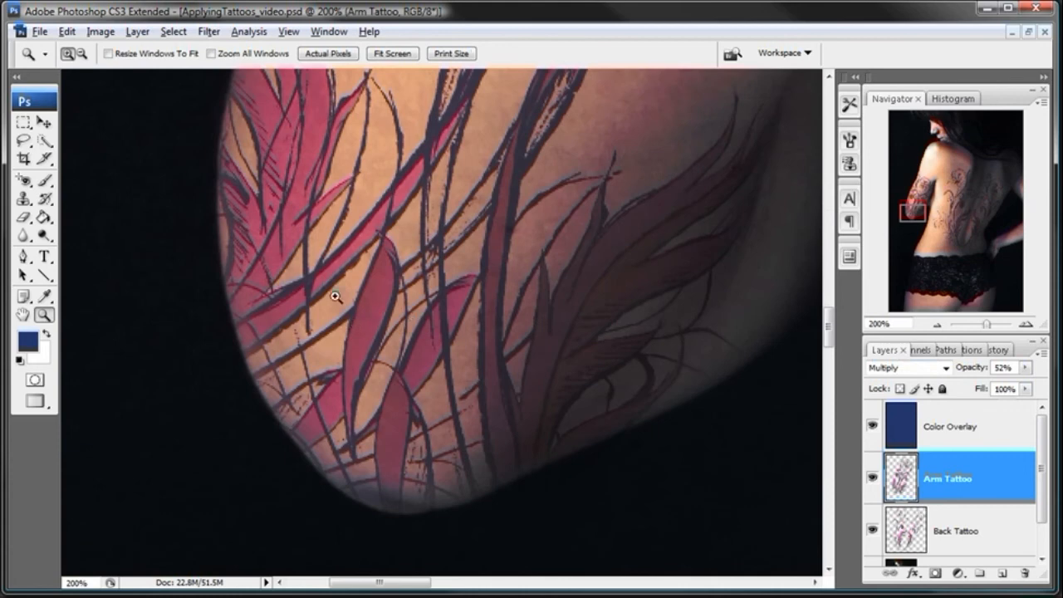
click(209, 31)
click(211, 35)
- Try the Add Noise filter on the Color Overlay layer and undo it
key(alt+bracketright)
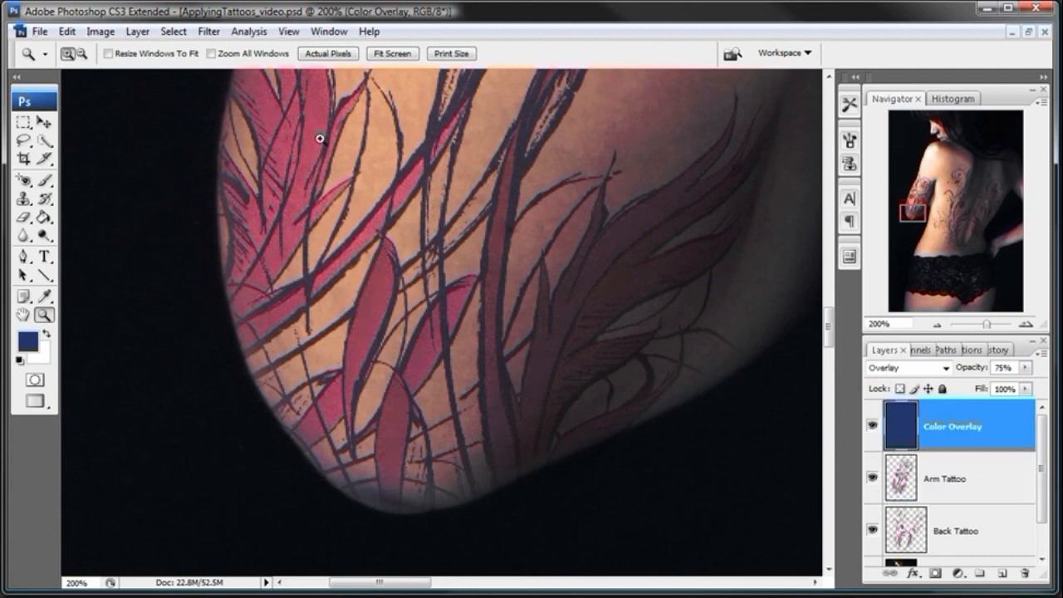
click(208, 31)
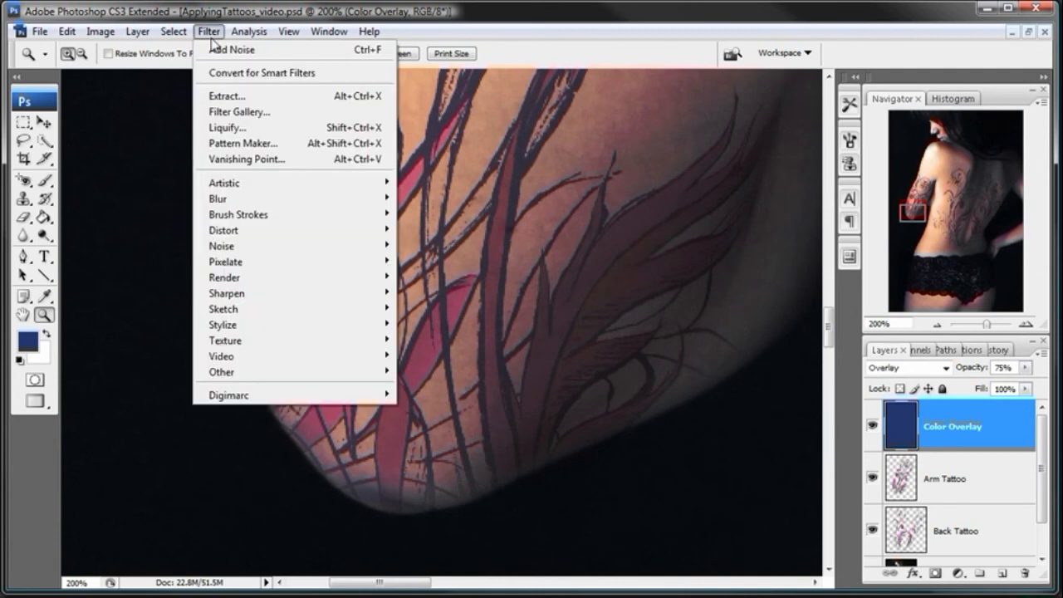
click(213, 50)
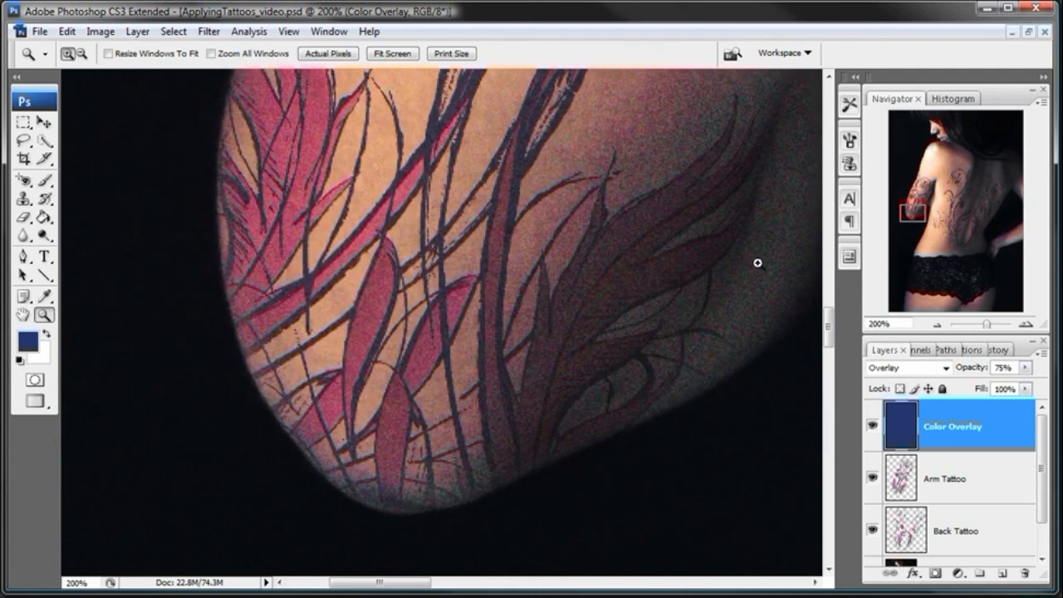
key(ctrl+z)
- Make the Arm Tattoo layer active and examine the grain of the back tattoo's leaves at 200% and in the wider view
click(984, 488)
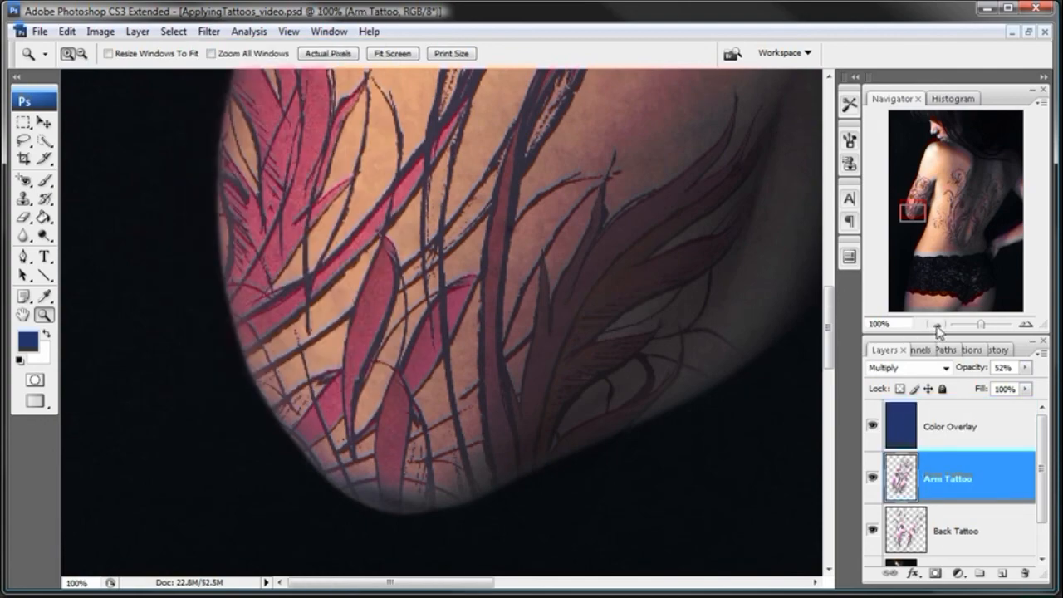
click(937, 324)
click(937, 324)
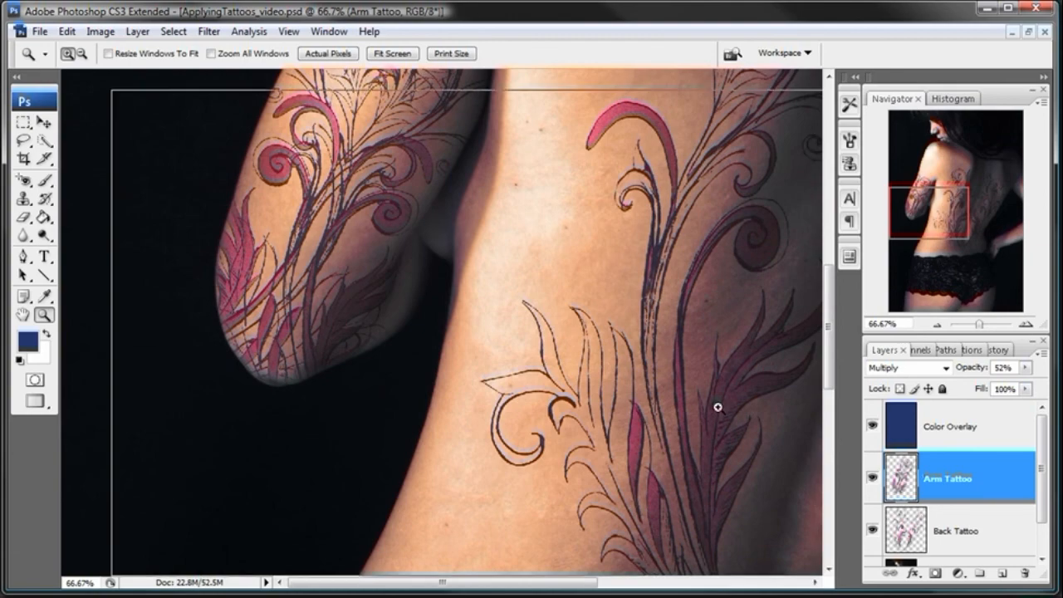
click(715, 406)
click(431, 375)
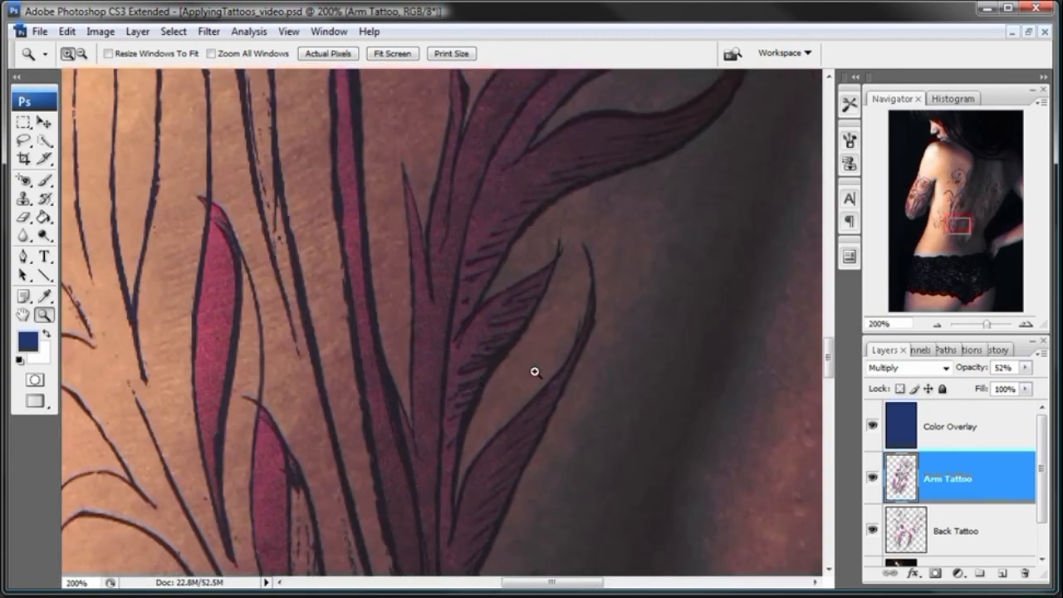
click(936, 324)
click(936, 324)
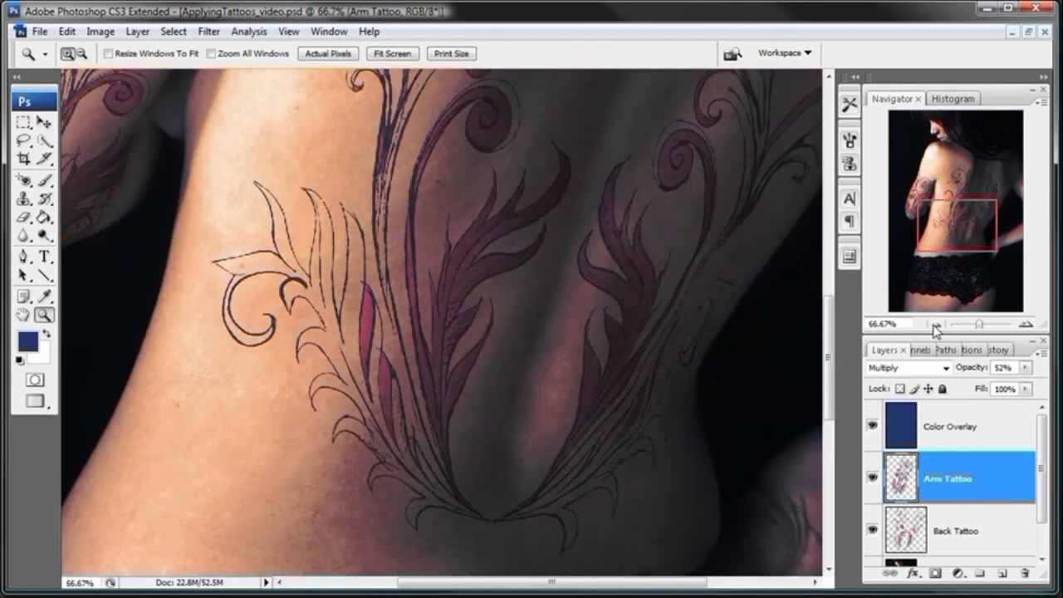
click(936, 324)
click(1023, 326)
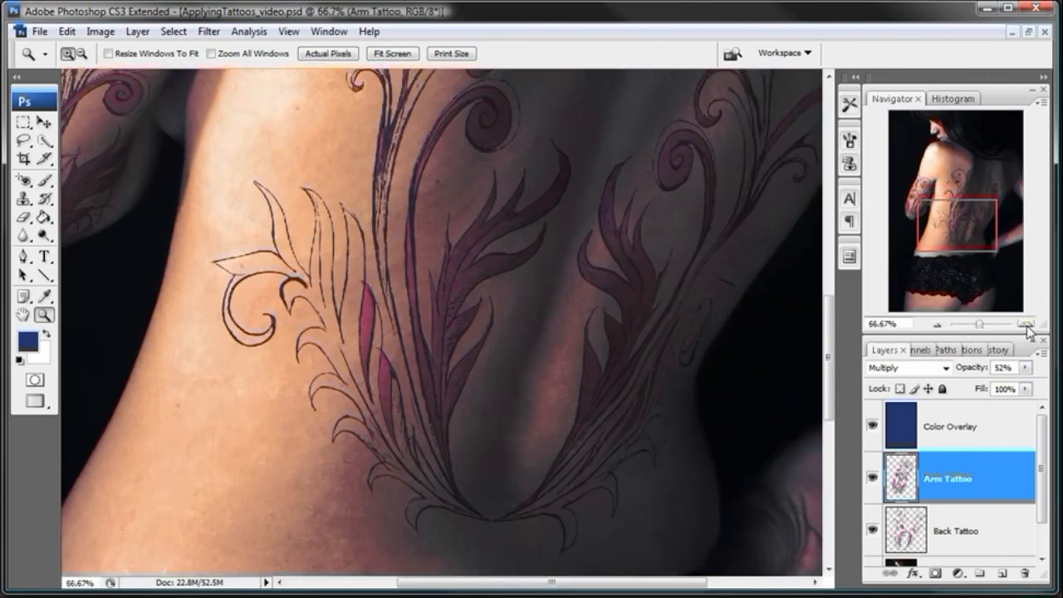